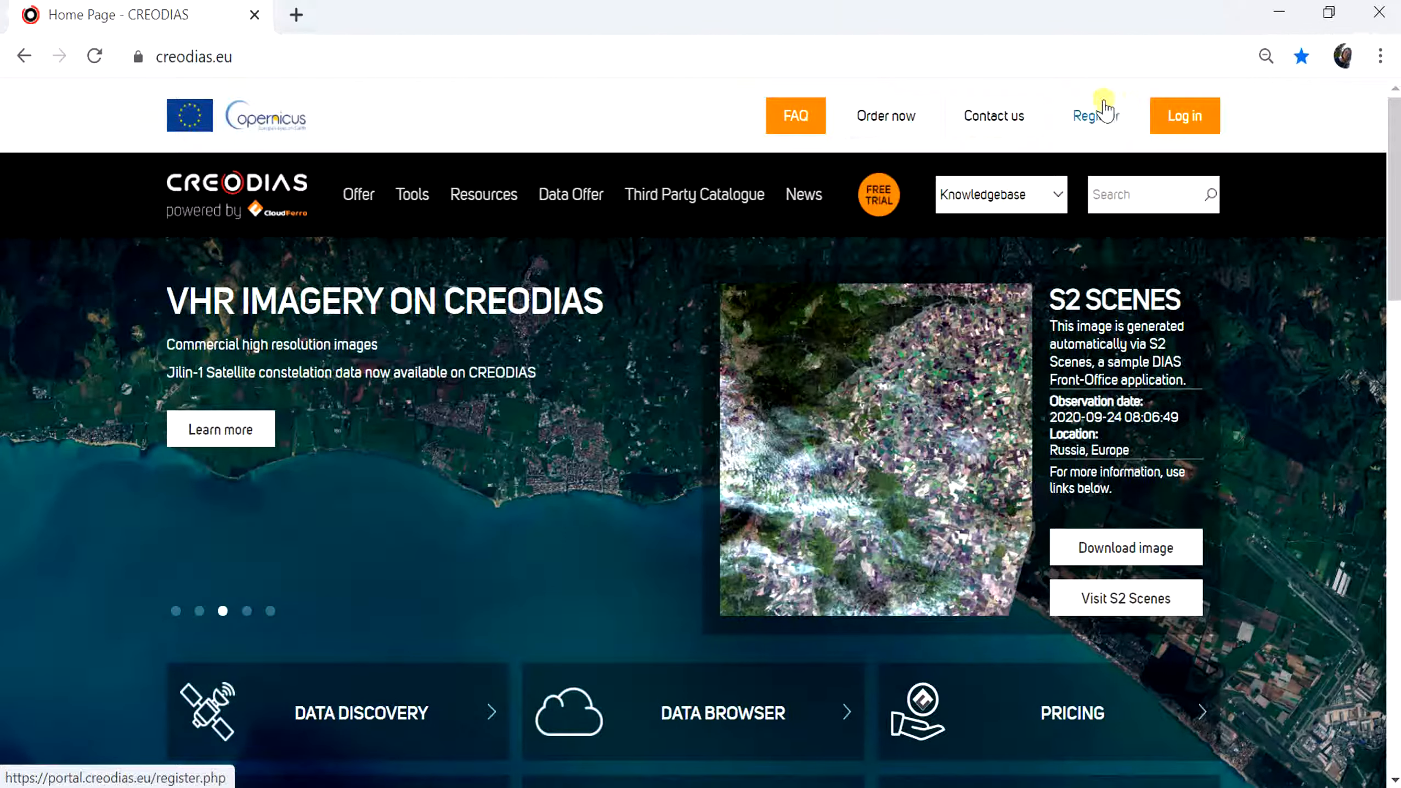
Log in to the CREODIAS account and open the EO Finder tool
click(1183, 117)
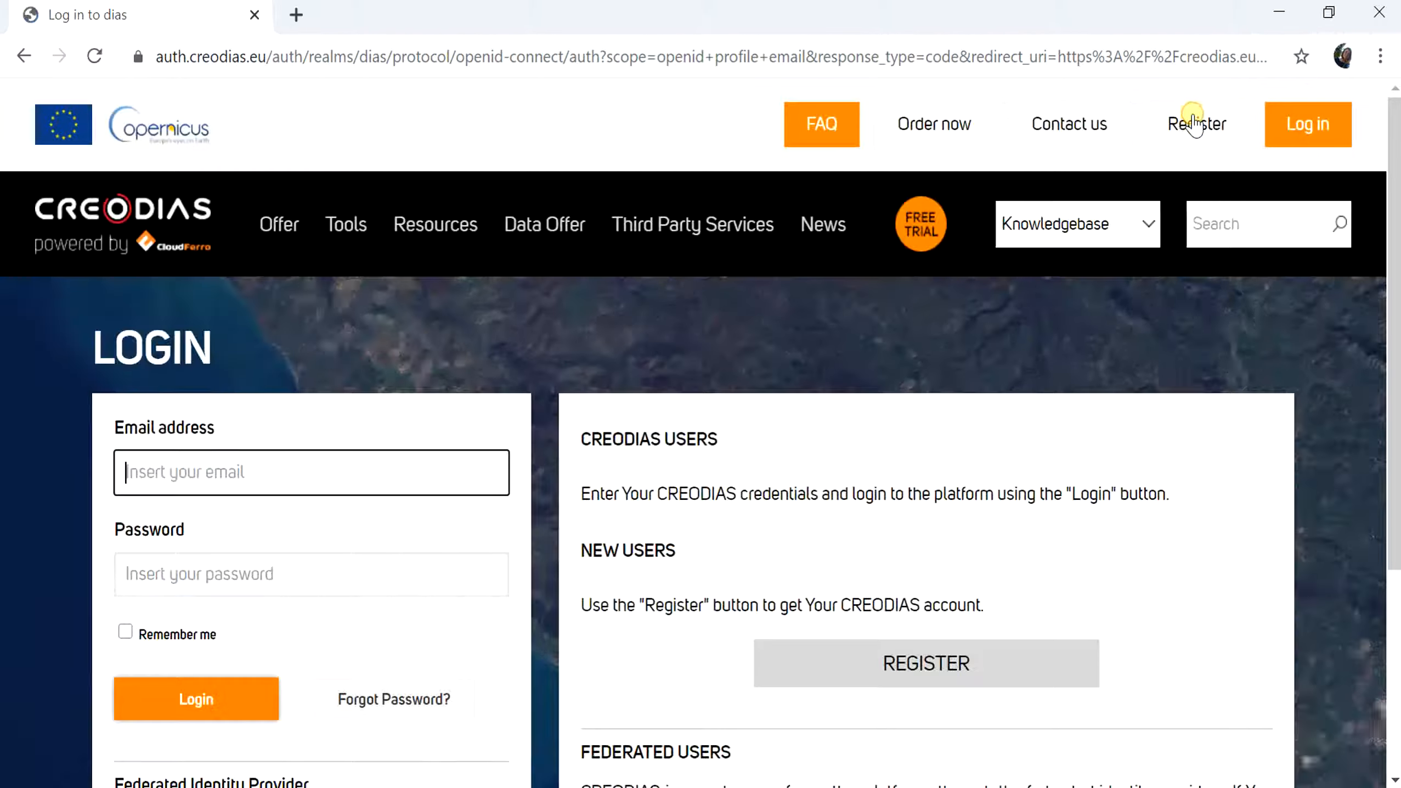
click(208, 707)
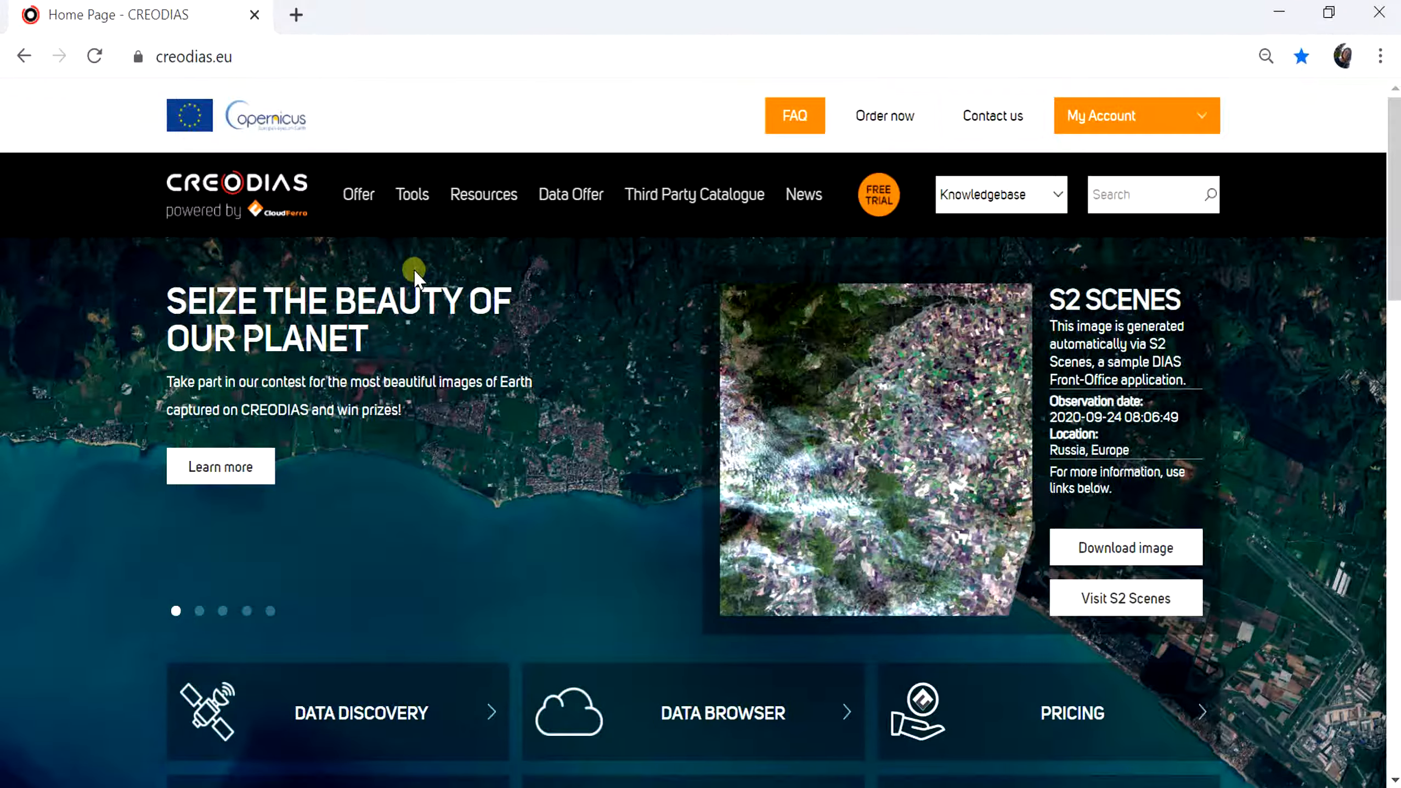
mouse_move(408, 200)
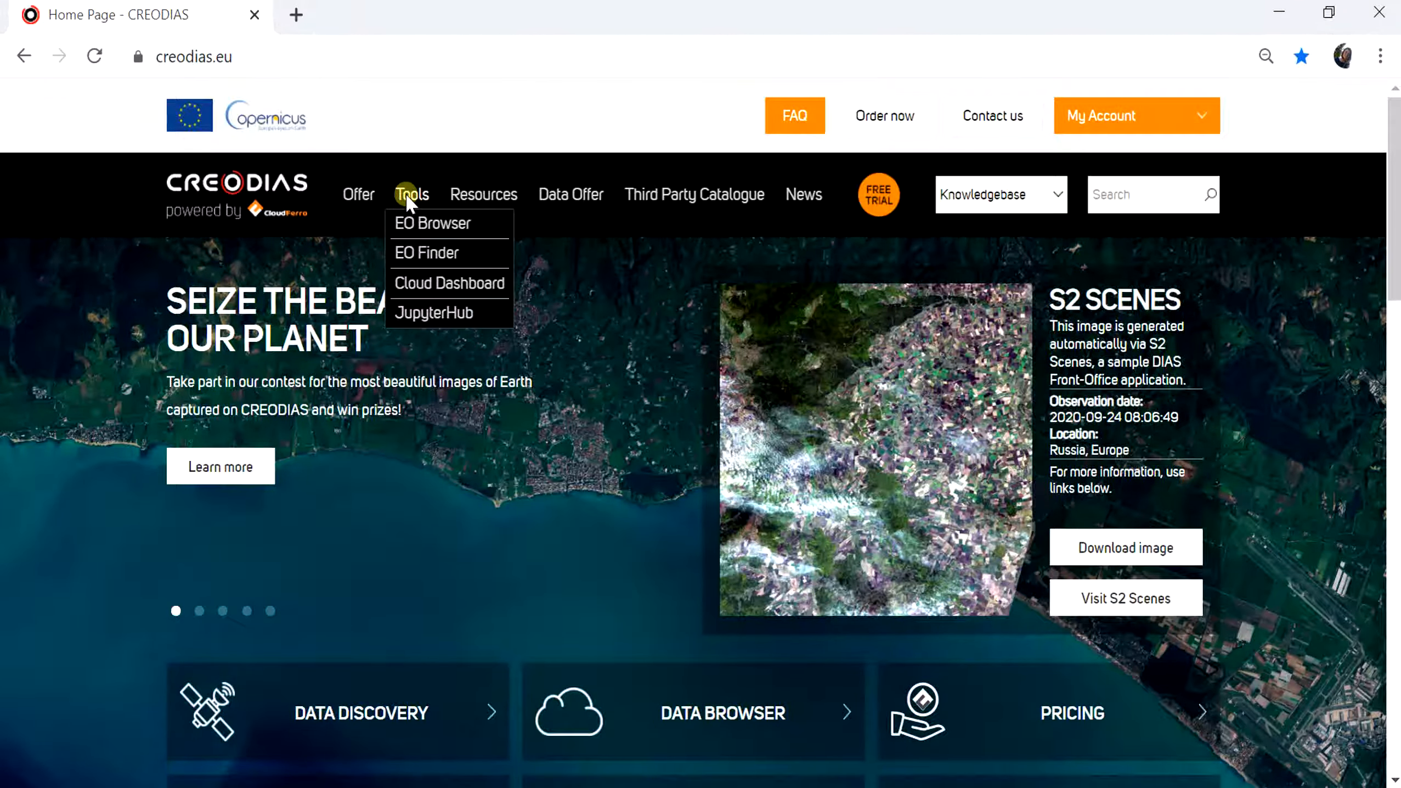
click(417, 253)
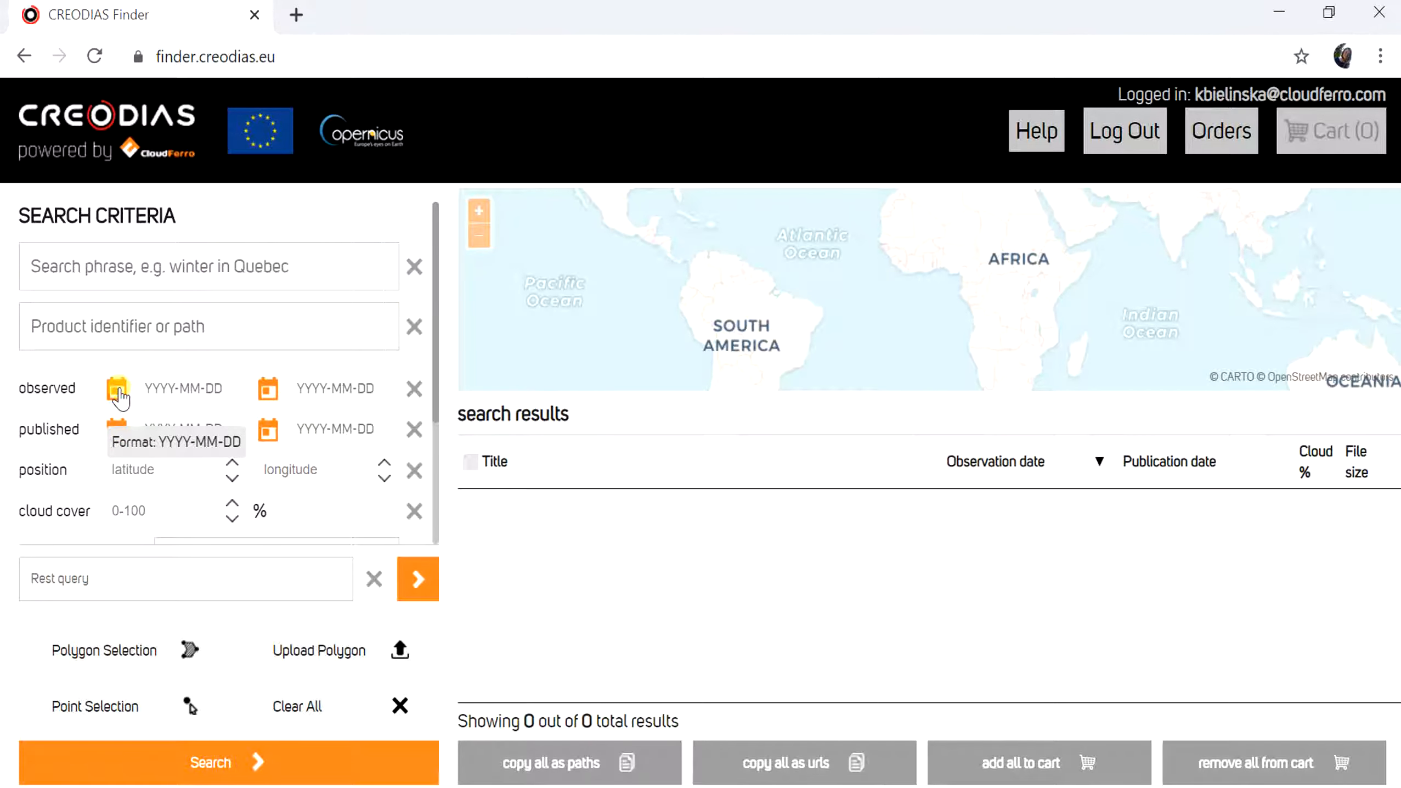
Set the observed date range from 2020-07-01 to 2020-09-24
click(112, 432)
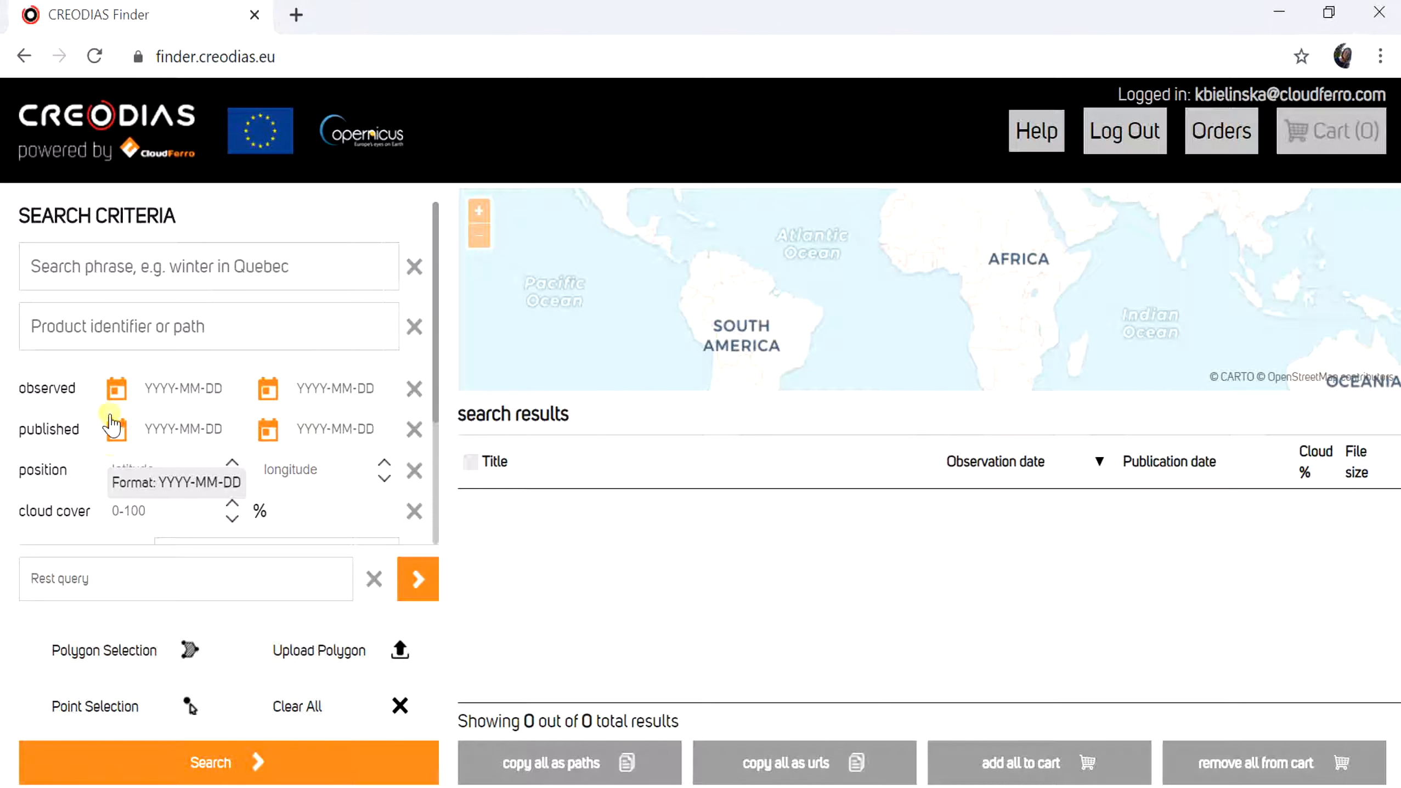
click(113, 392)
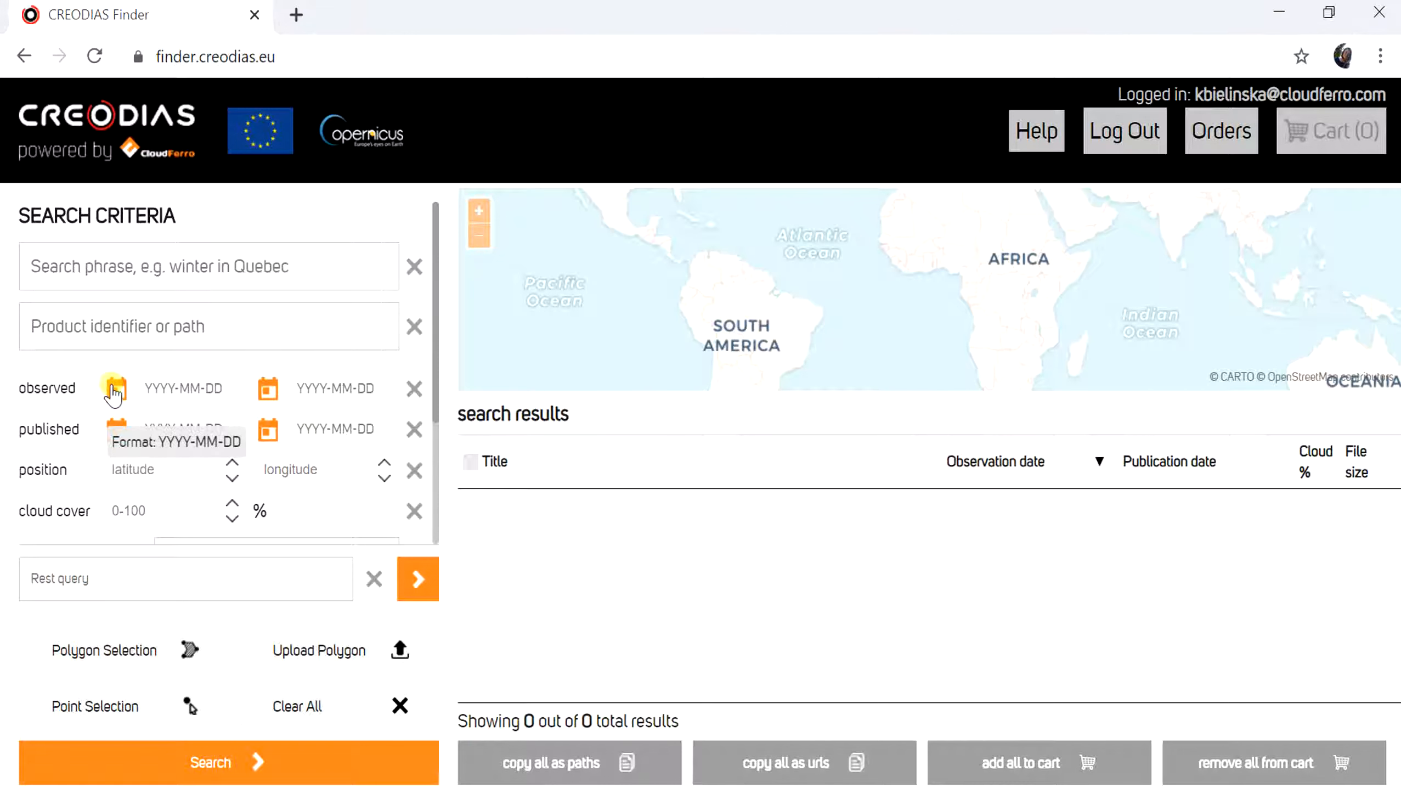
click(113, 392)
click(124, 428)
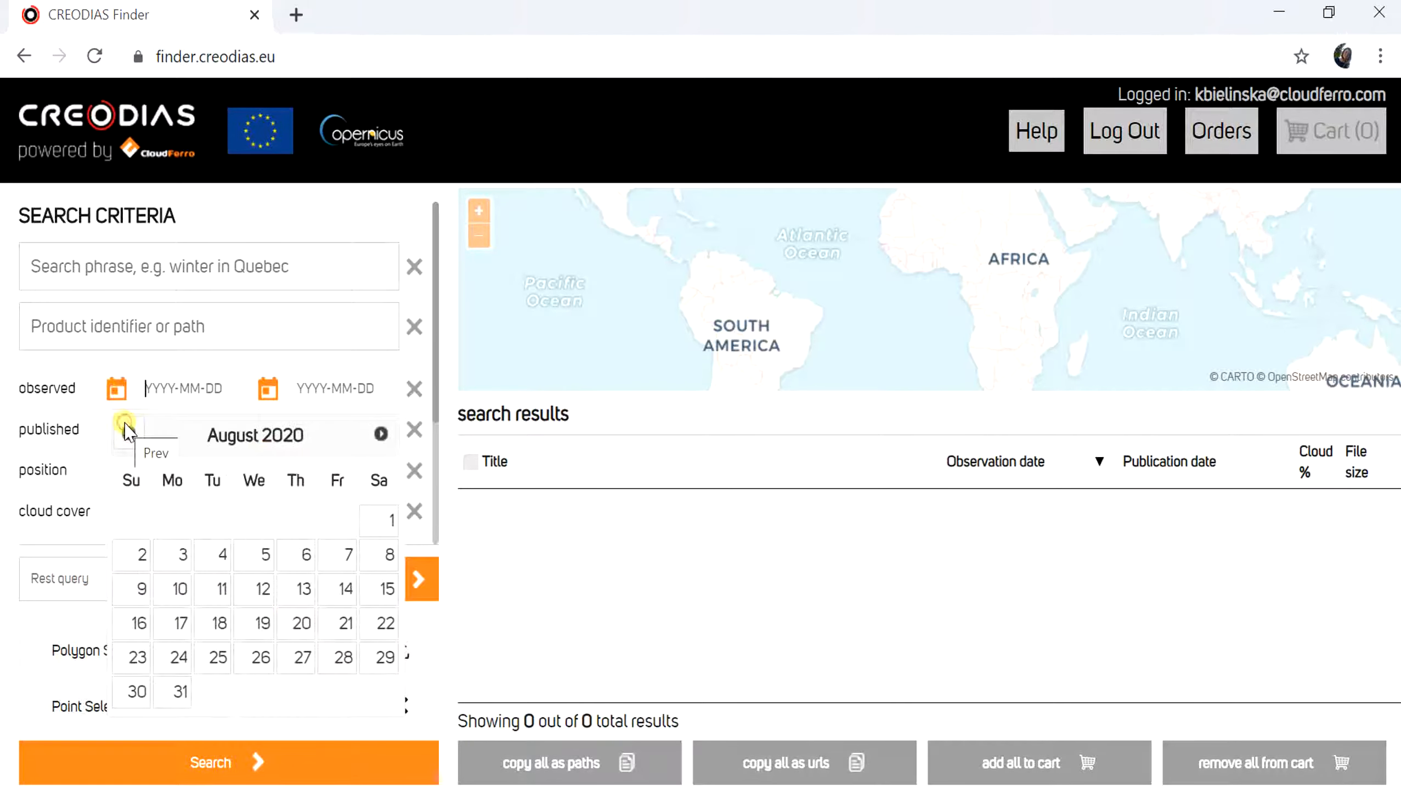
click(125, 428)
click(252, 522)
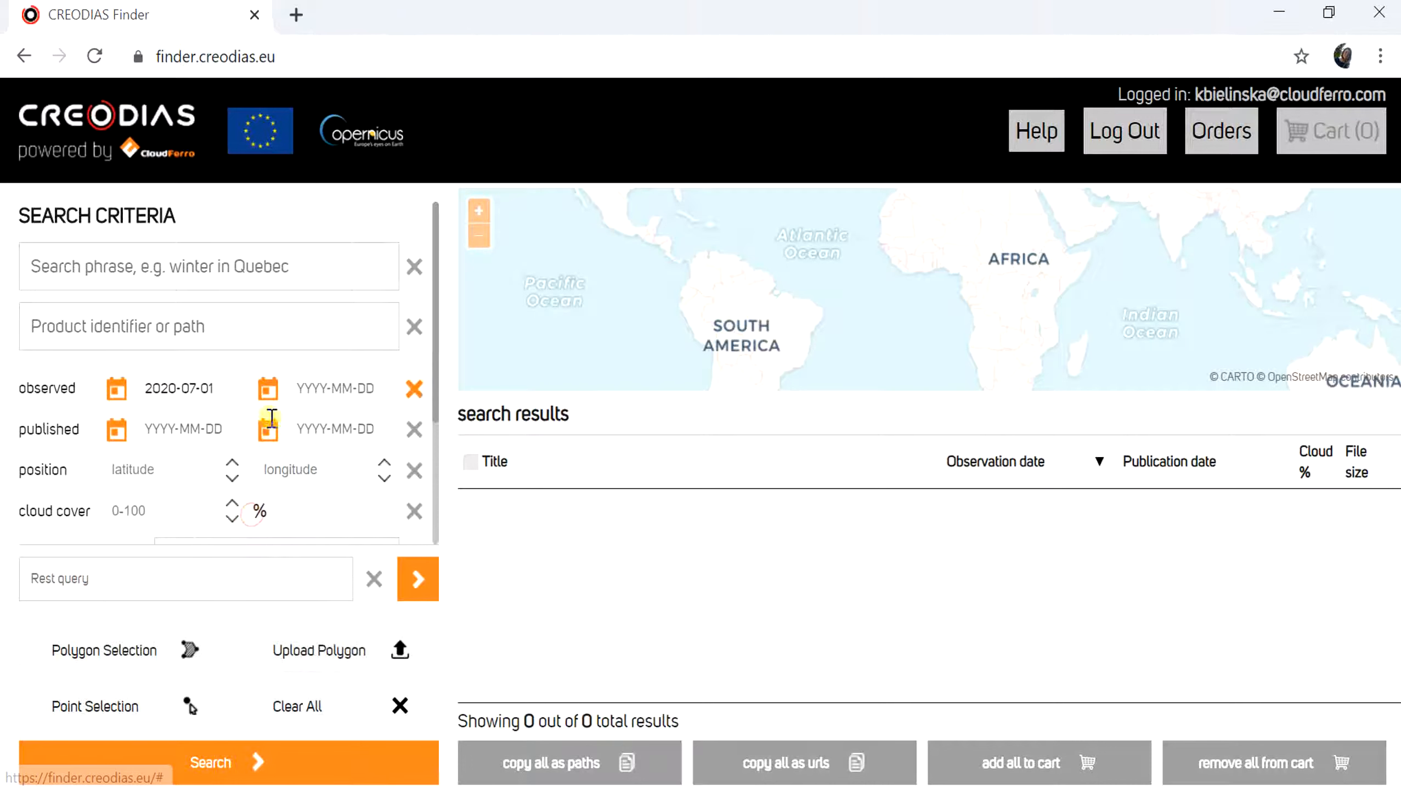
click(268, 389)
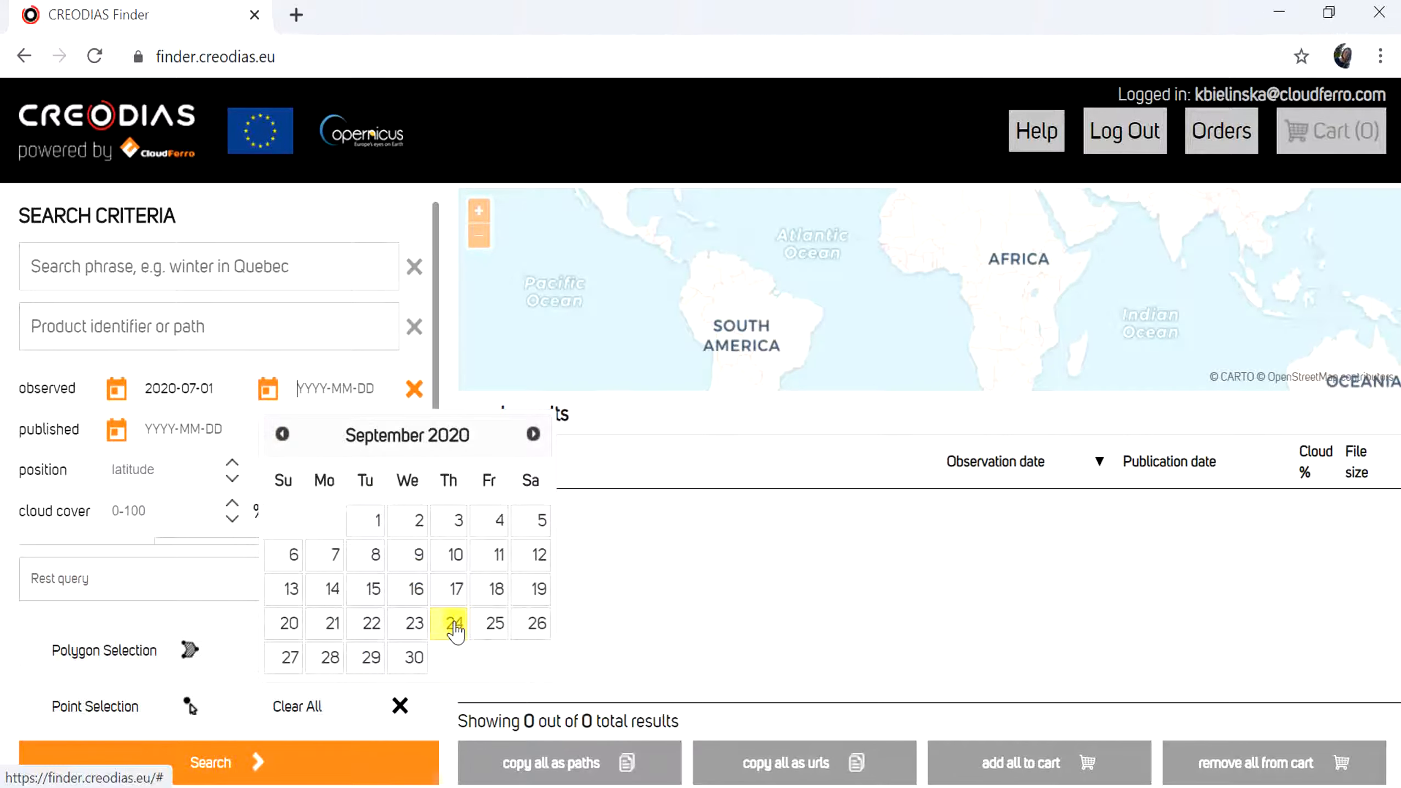
click(454, 624)
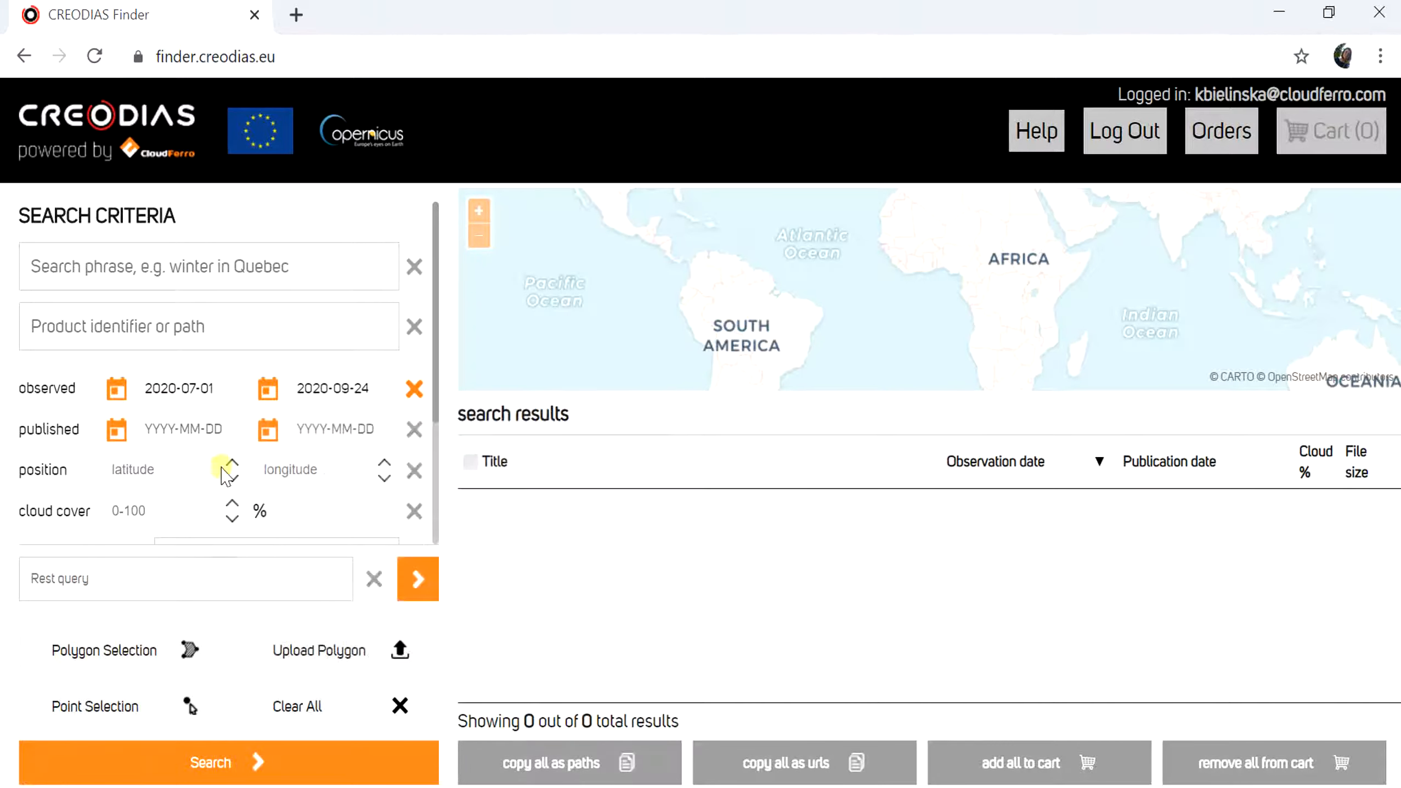
Limit the search to products with at most 5% cloud cover
scroll(193, 419, down, 2)
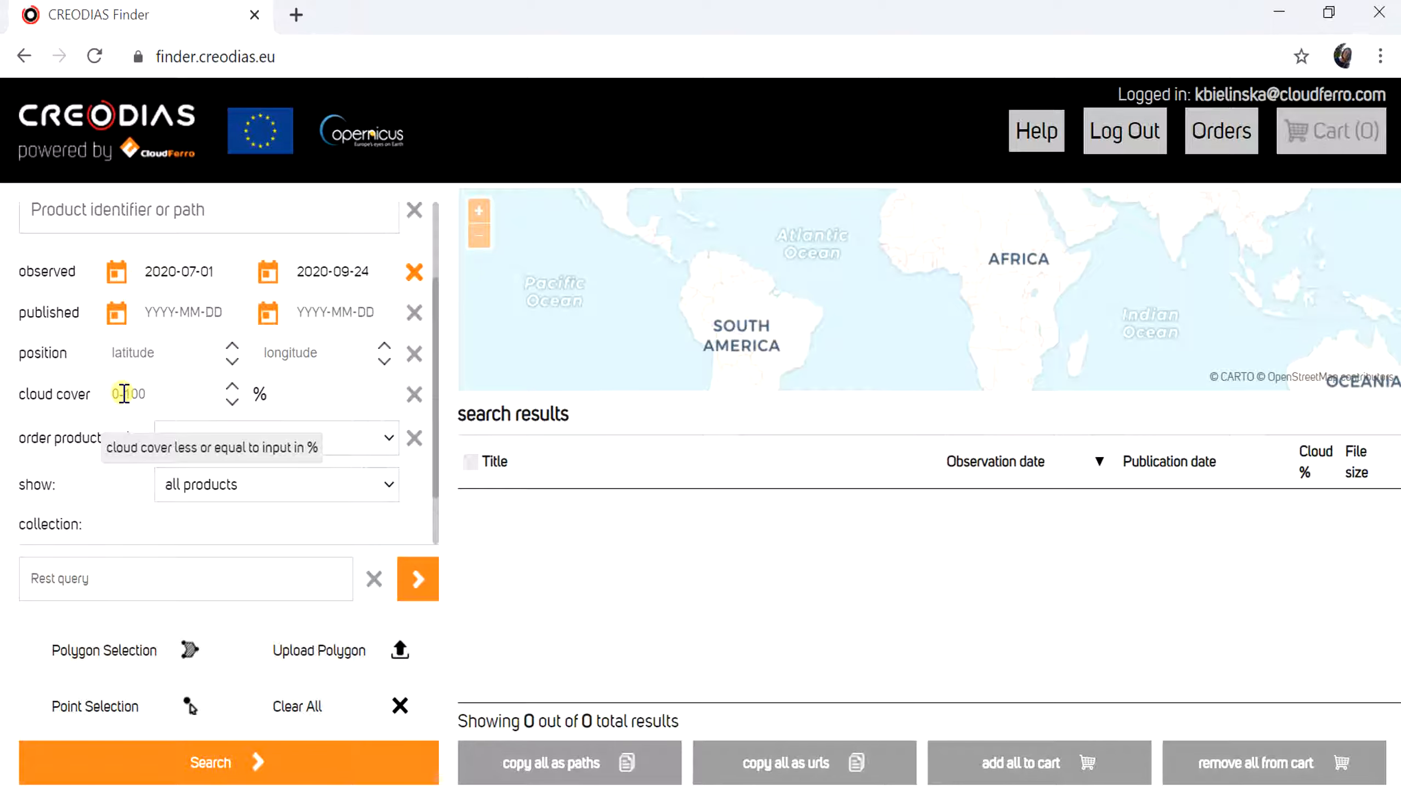
click(124, 393)
text(5)
Restrict the search to the Sentinel-2 collection with processing level LEVEL 2A
scroll(130, 393, down, 1)
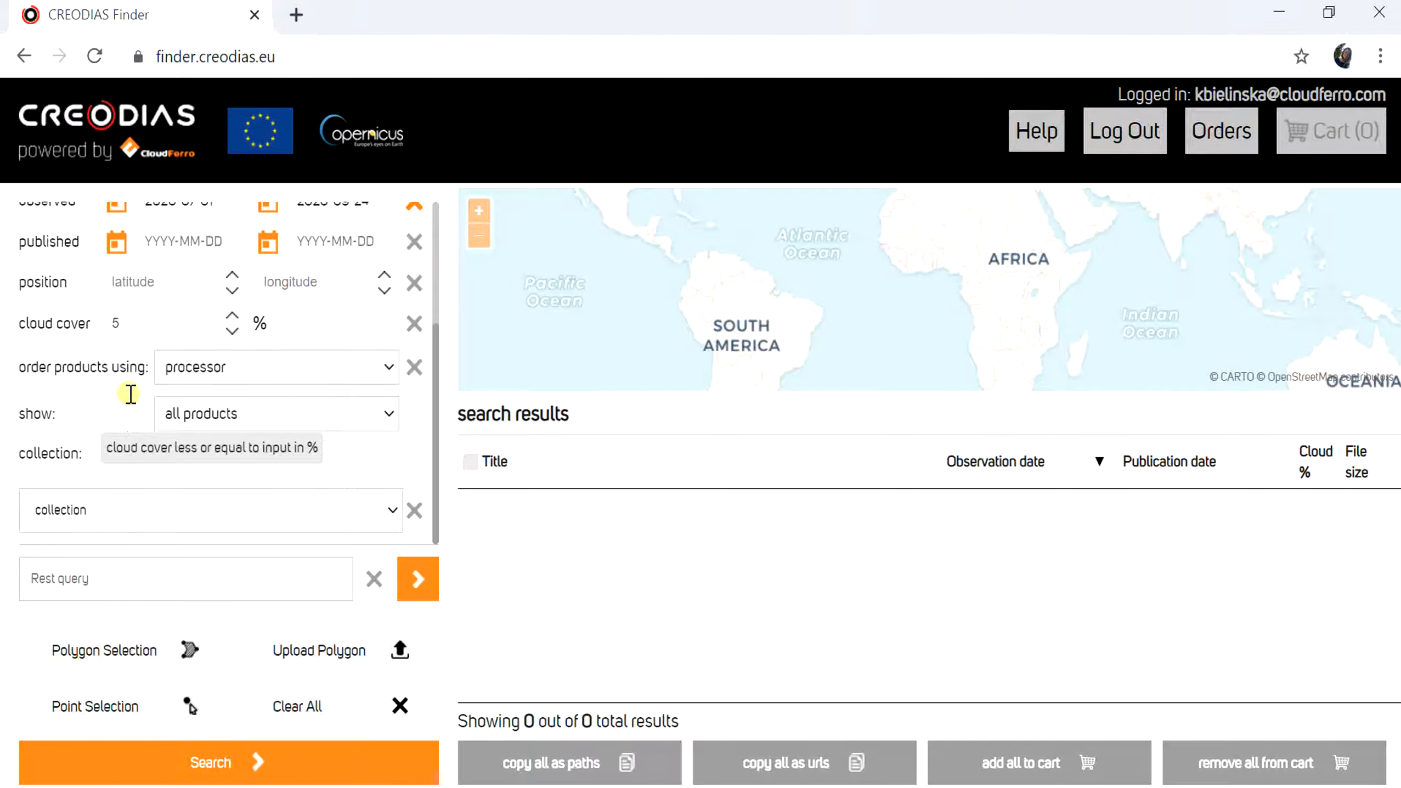
click(104, 510)
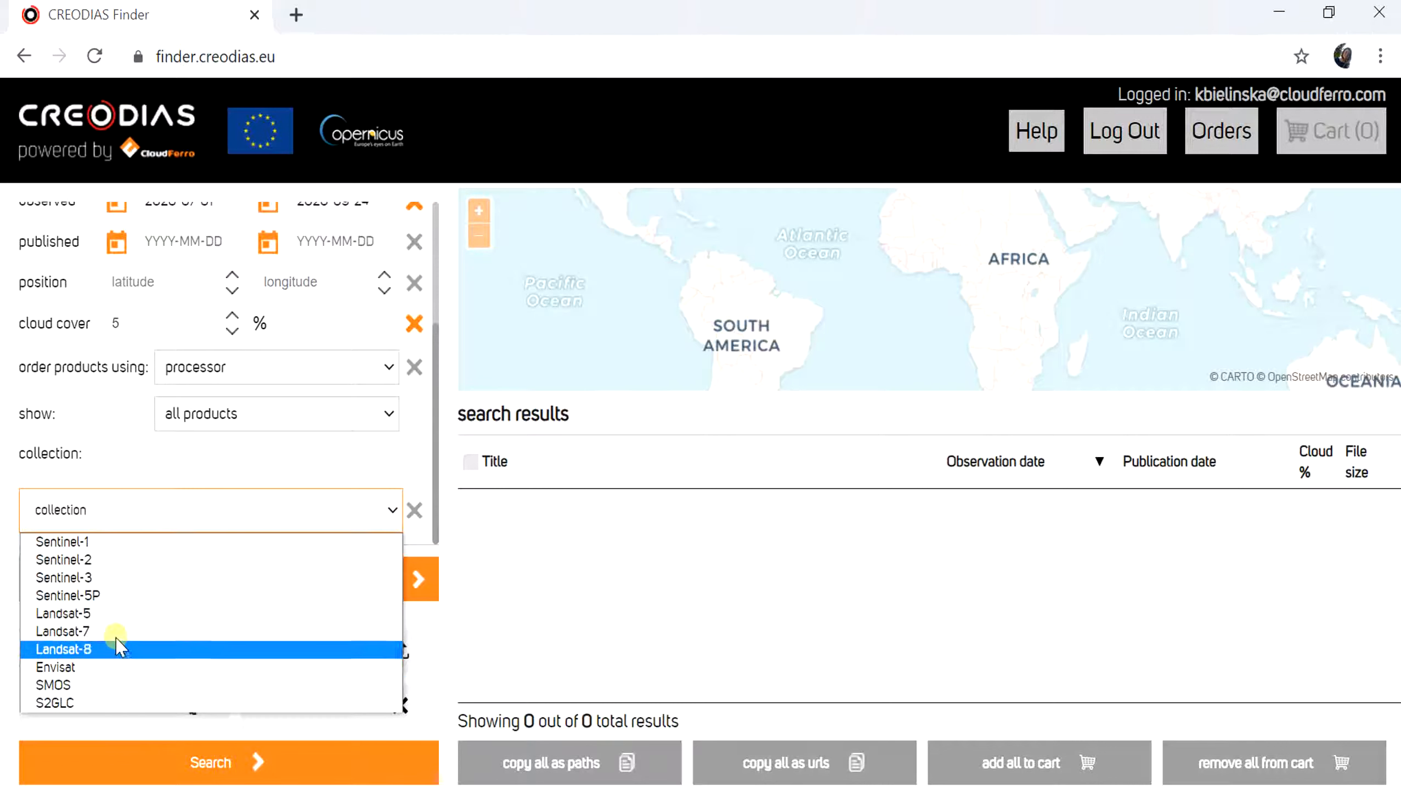
click(131, 559)
scroll(324, 480, down, 4)
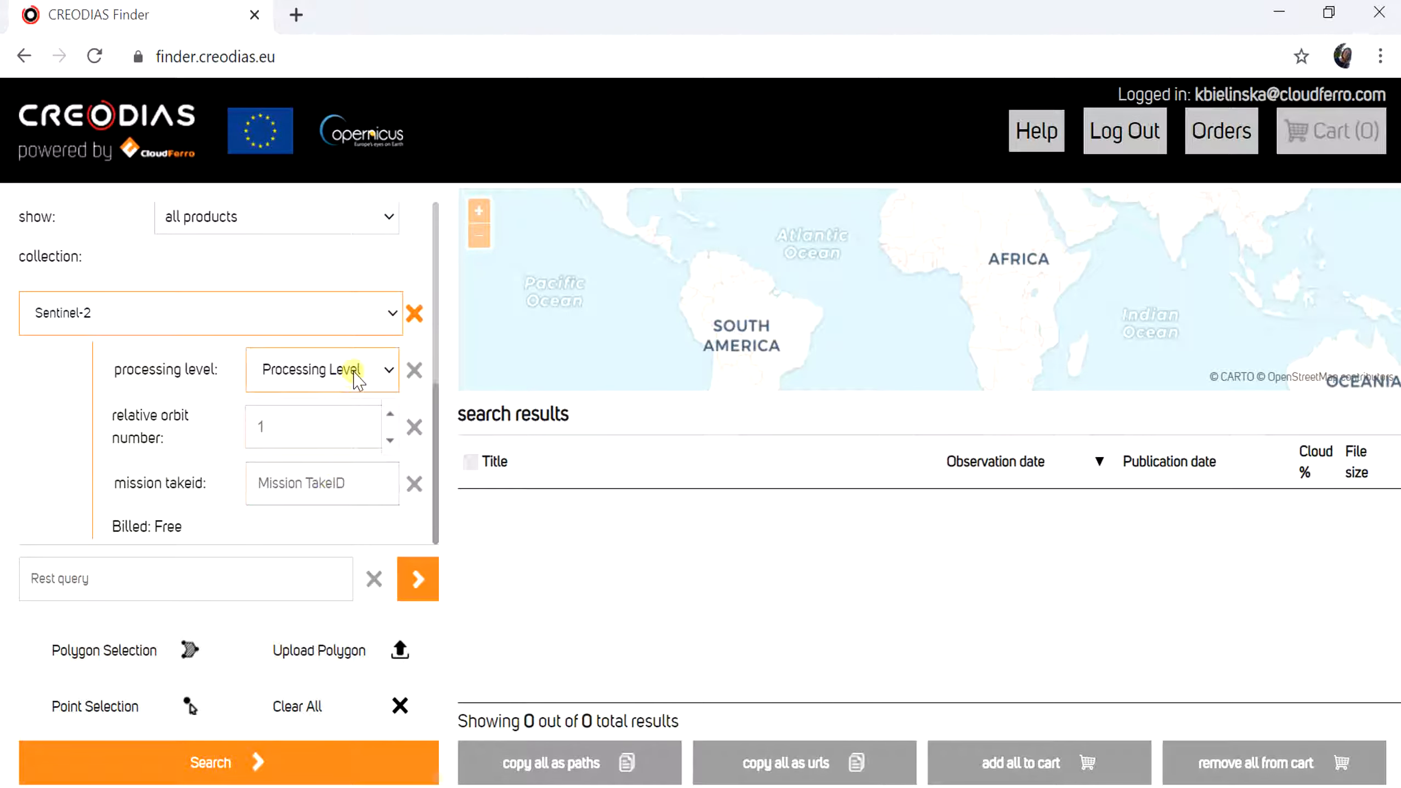
click(356, 375)
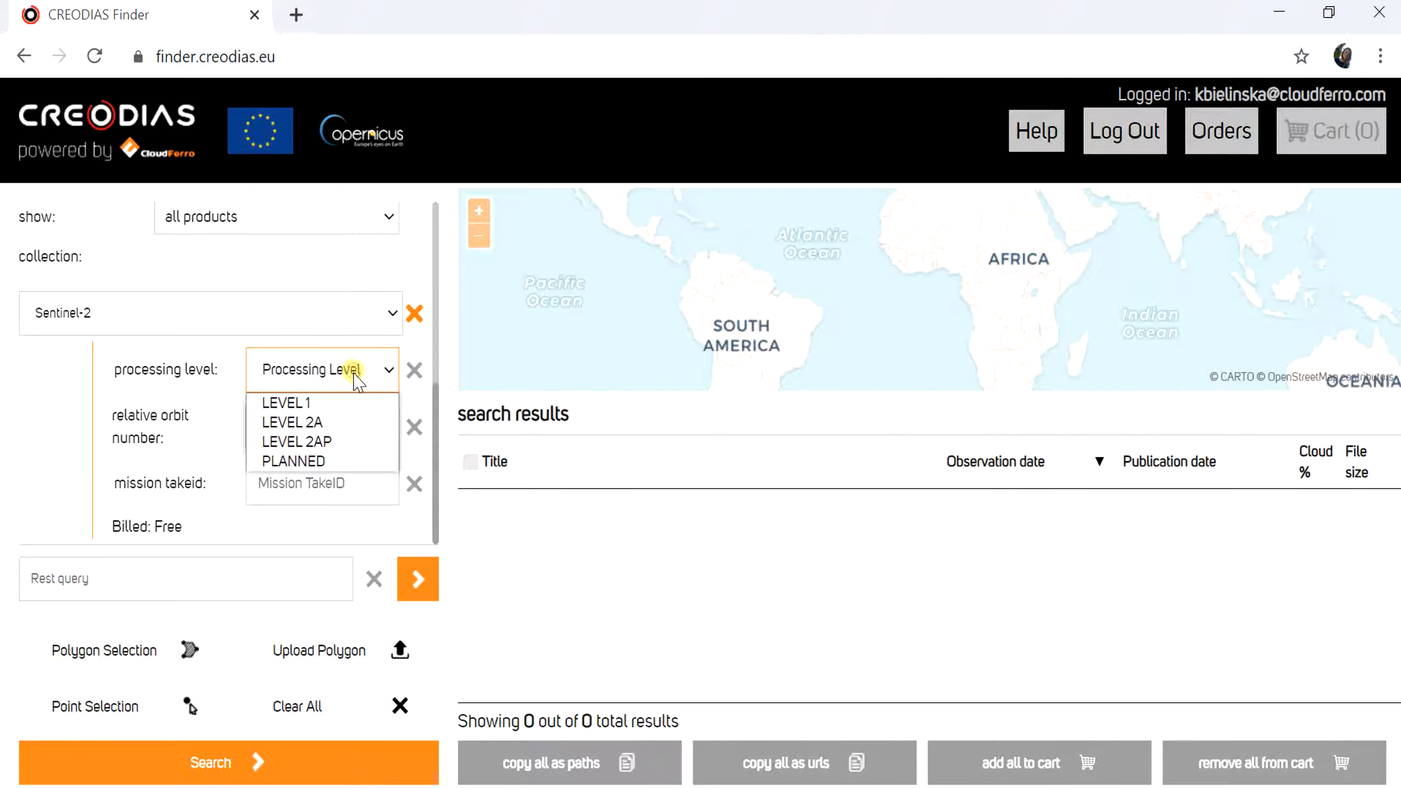
click(327, 423)
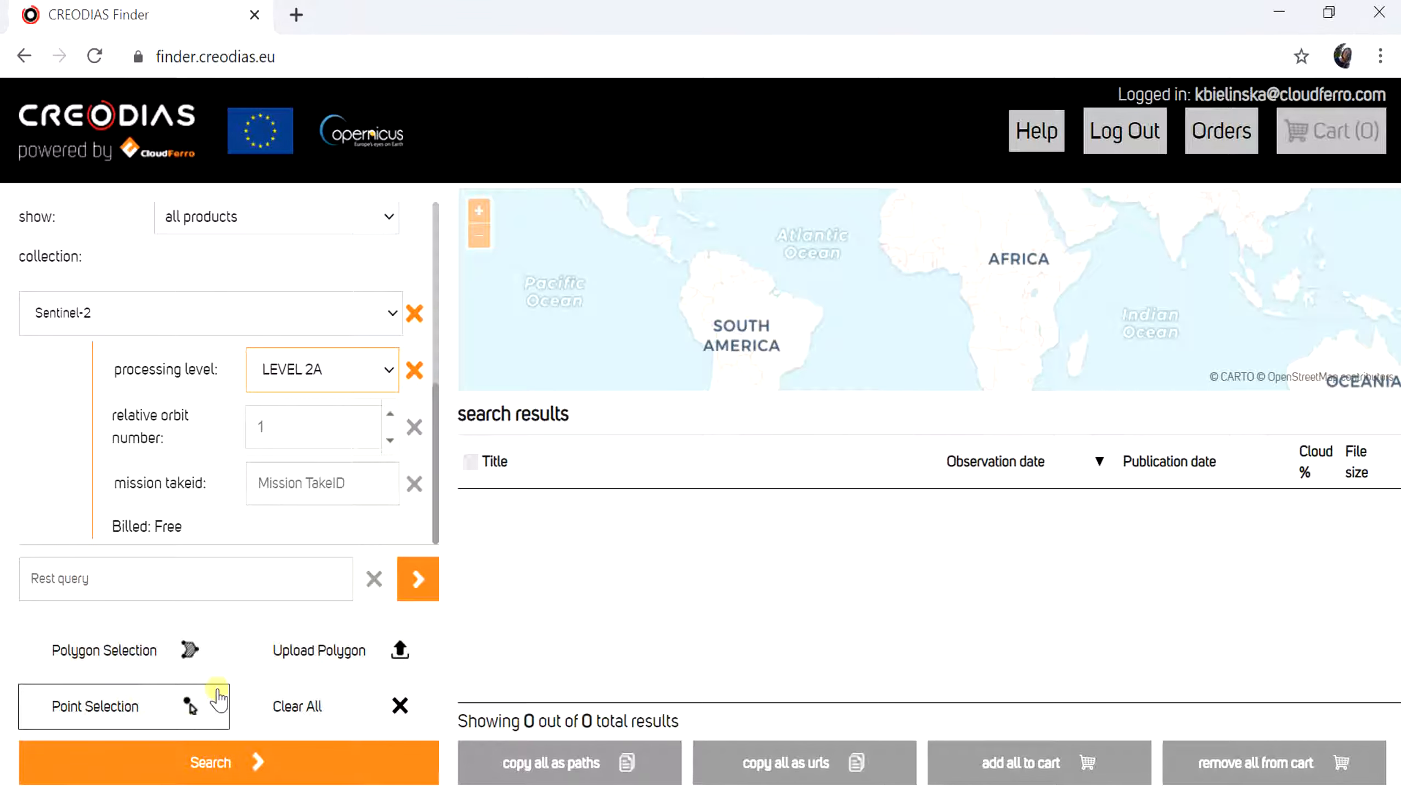
Draw a four-cornered search polygon on the map enclosing Padua and Venice in northern Italy
click(132, 654)
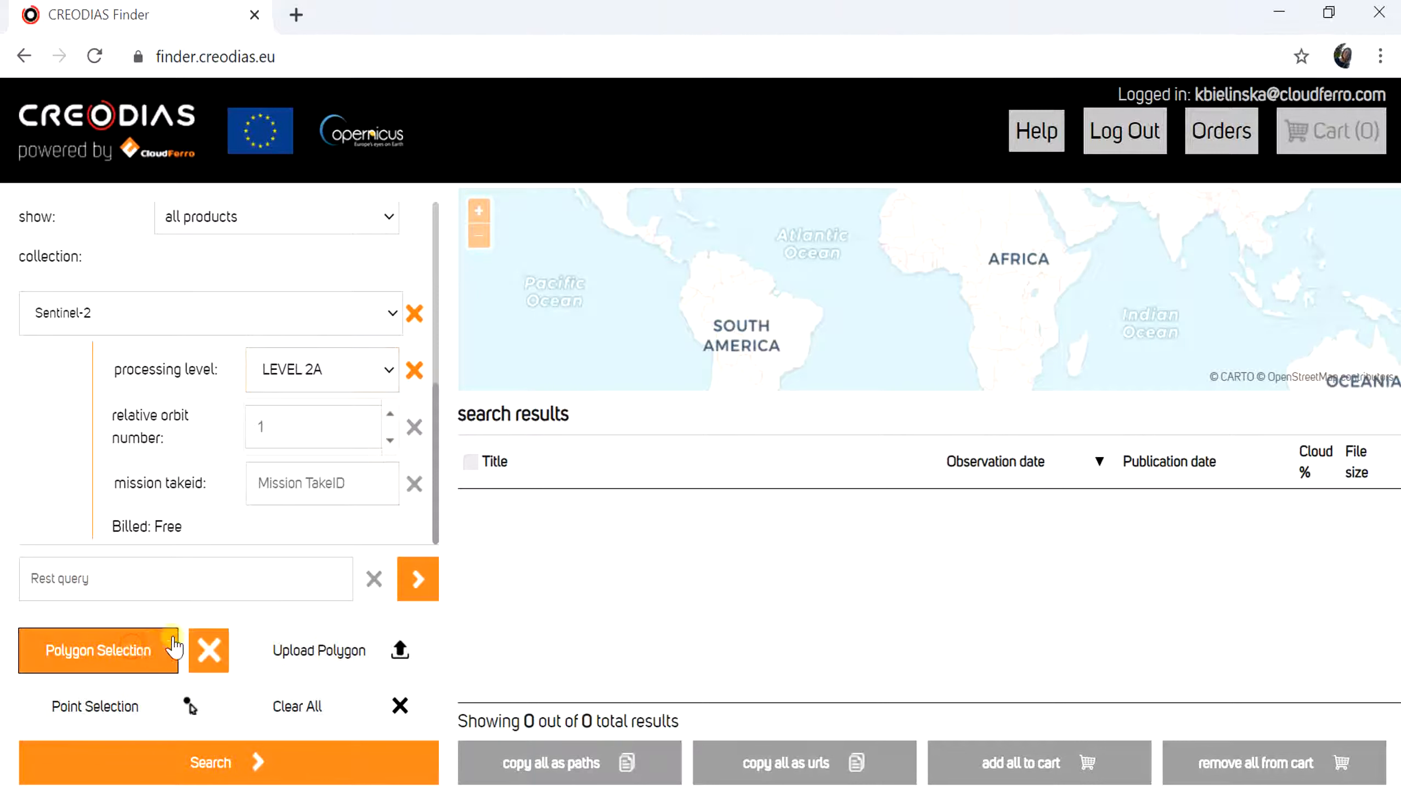
drag(937, 237, 816, 363)
scroll(819, 272, up, 1)
scroll(818, 272, up, 1)
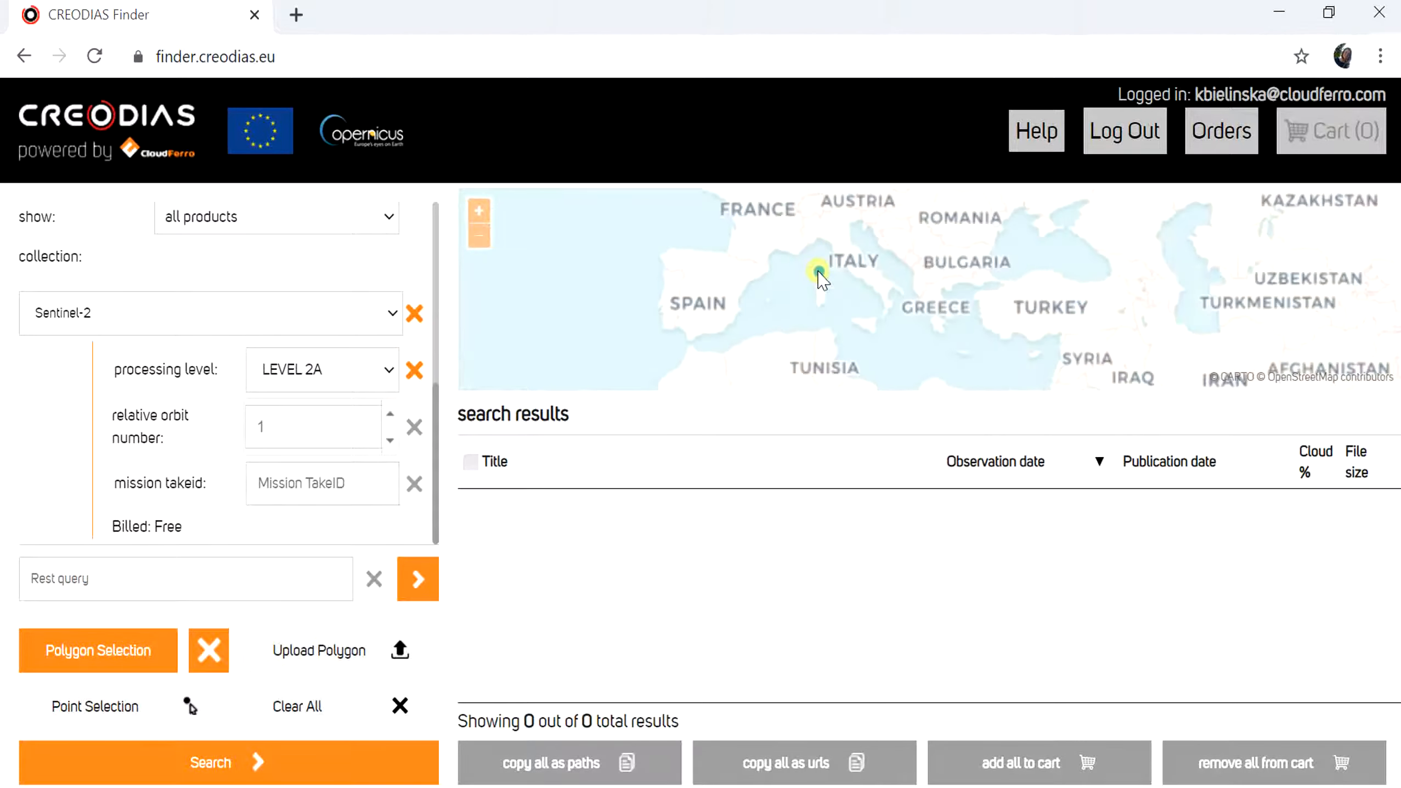
scroll(837, 254, up, 1)
drag(887, 230, 815, 356)
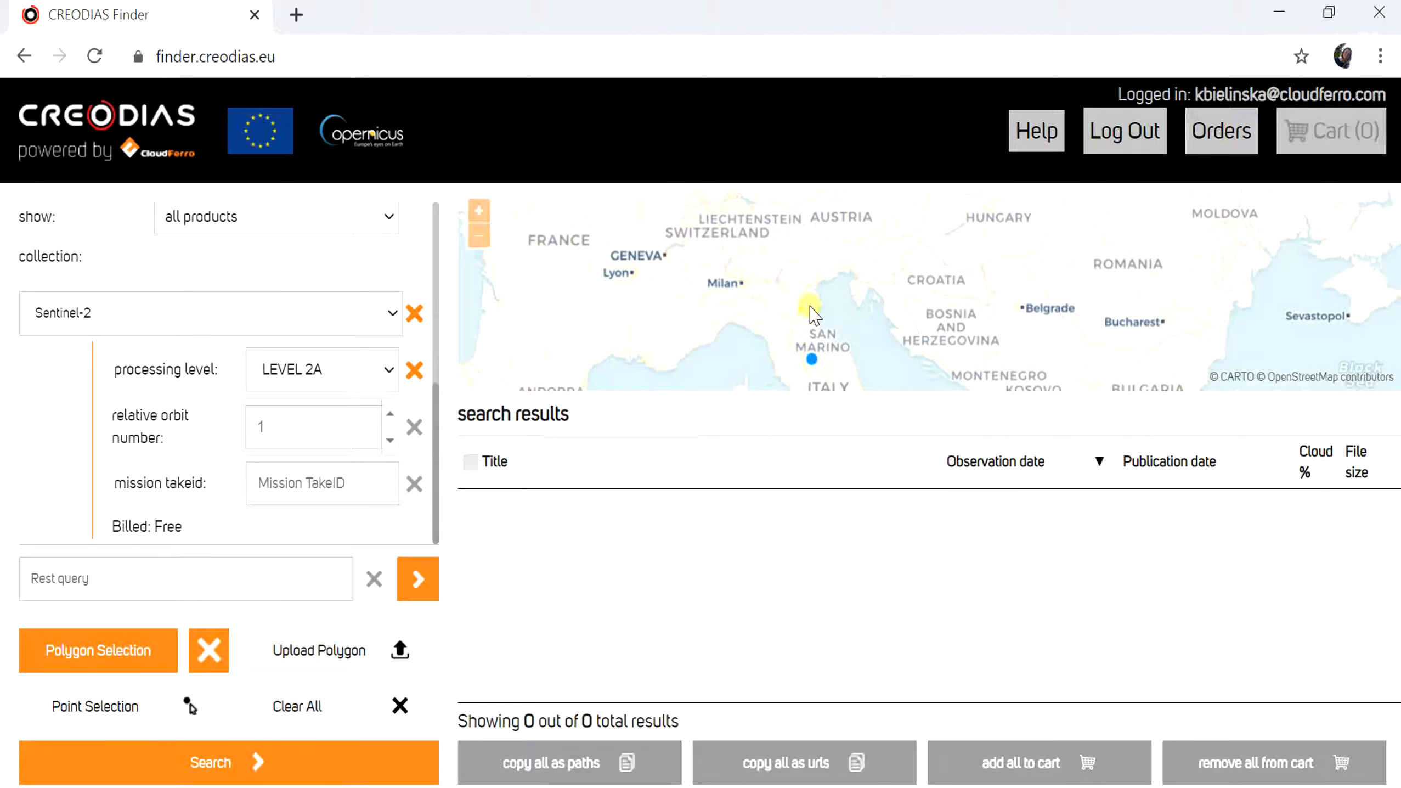
scroll(806, 304, up, 1)
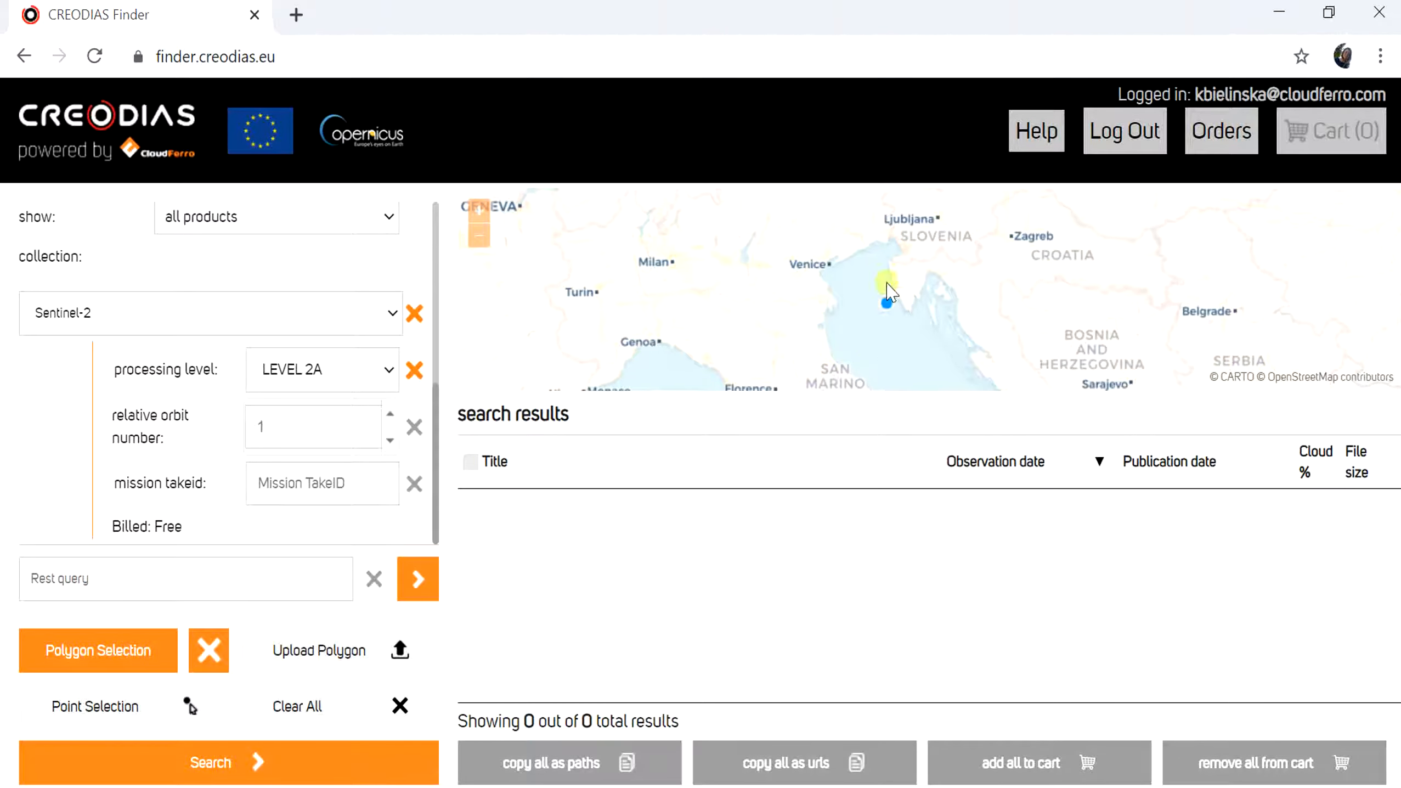
scroll(803, 271, up, 2)
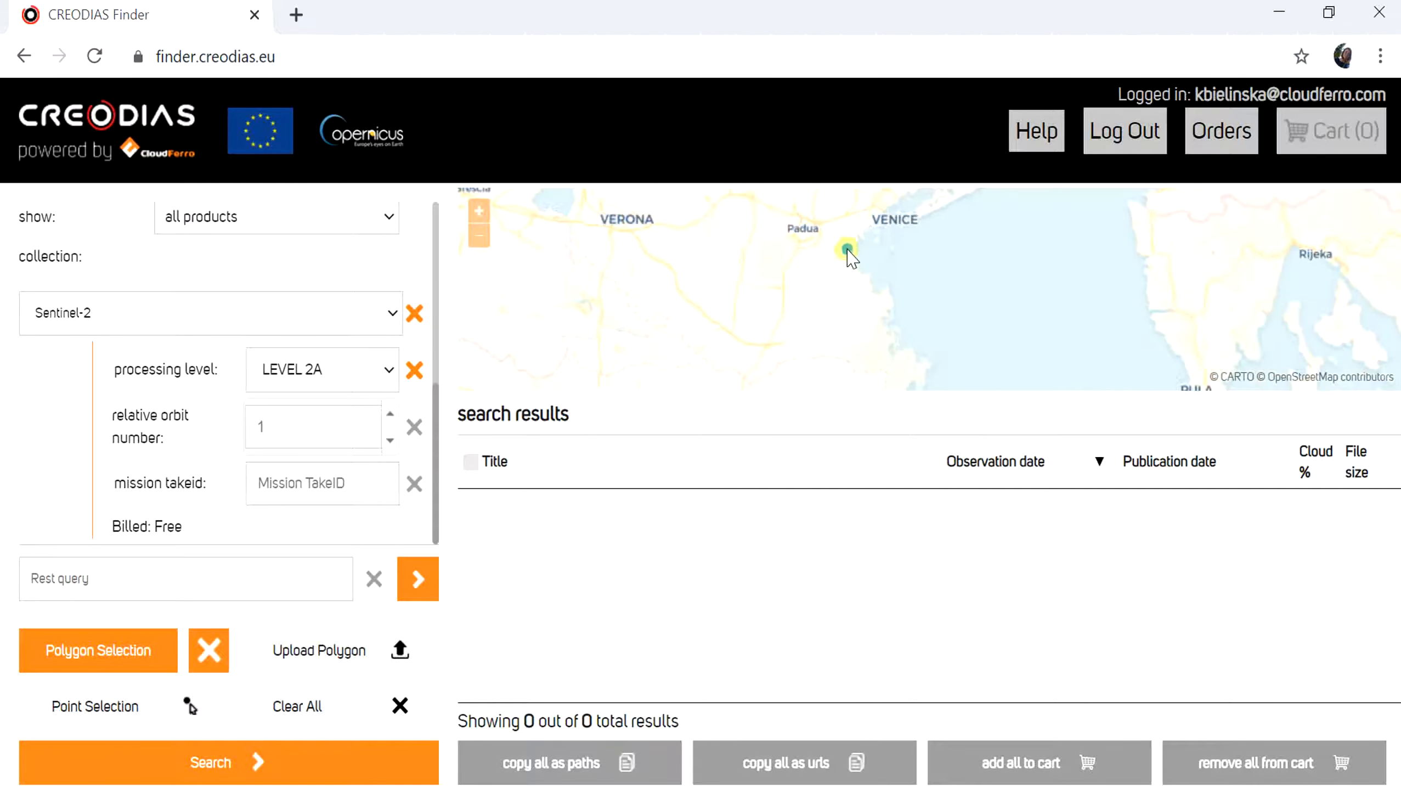
drag(843, 251, 803, 303)
click(739, 206)
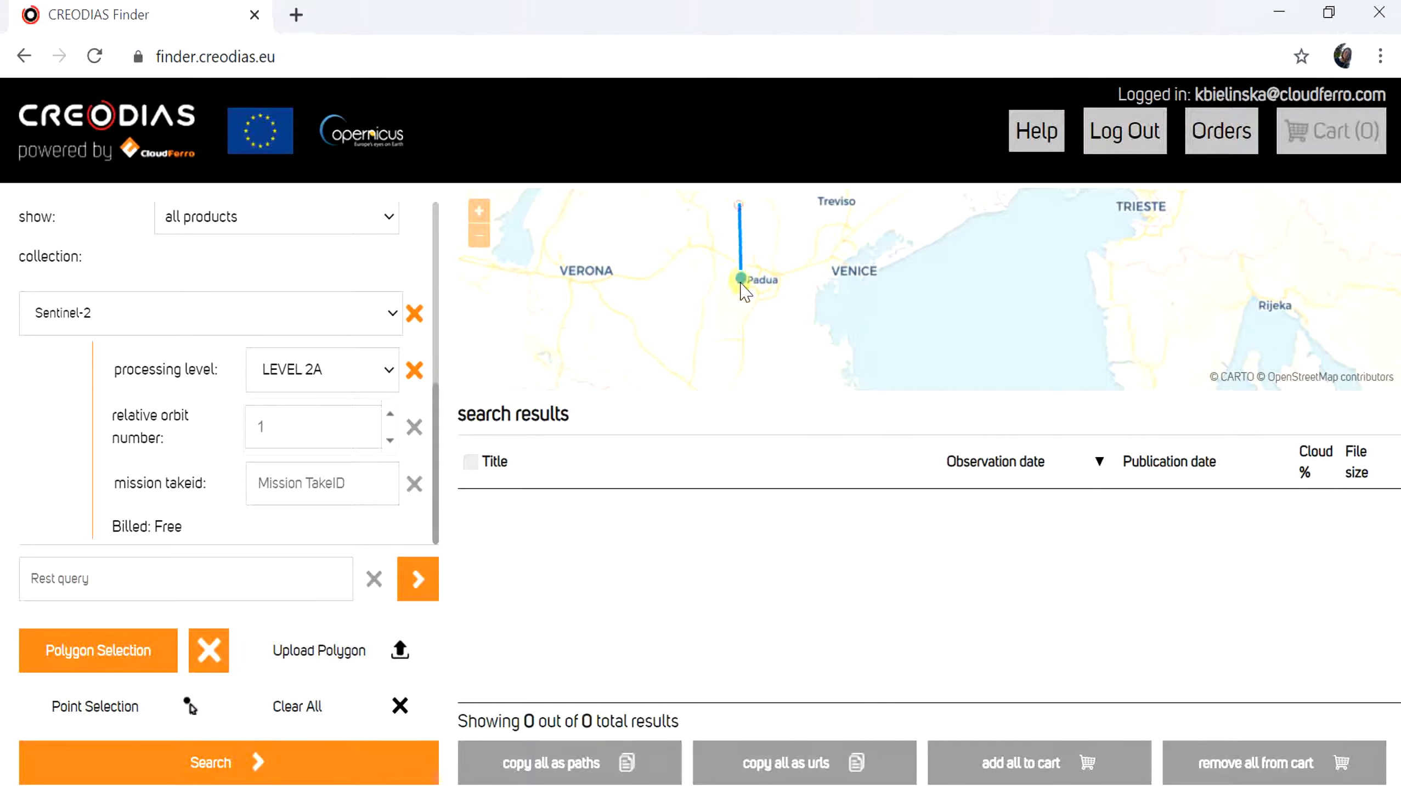
click(733, 328)
click(944, 329)
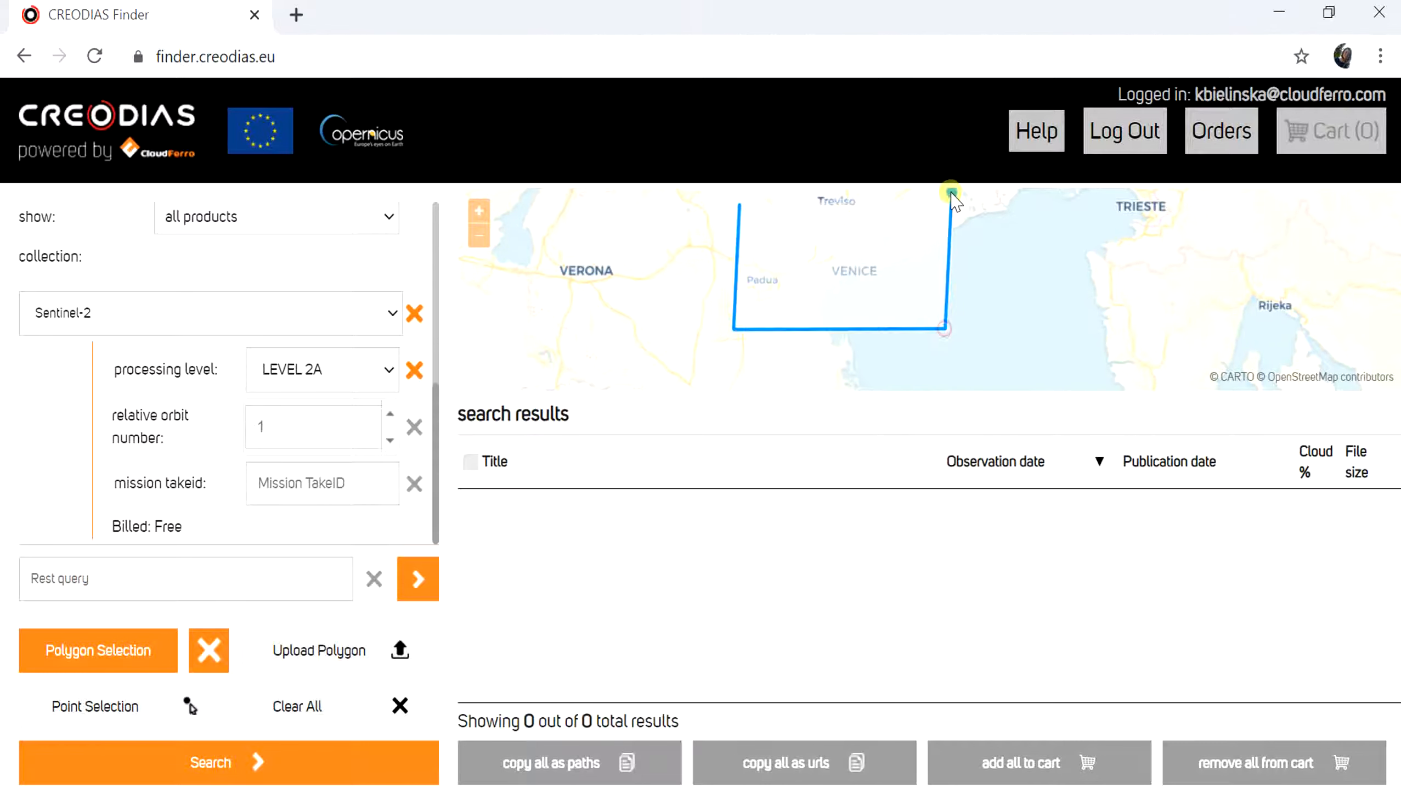
click(951, 192)
click(739, 206)
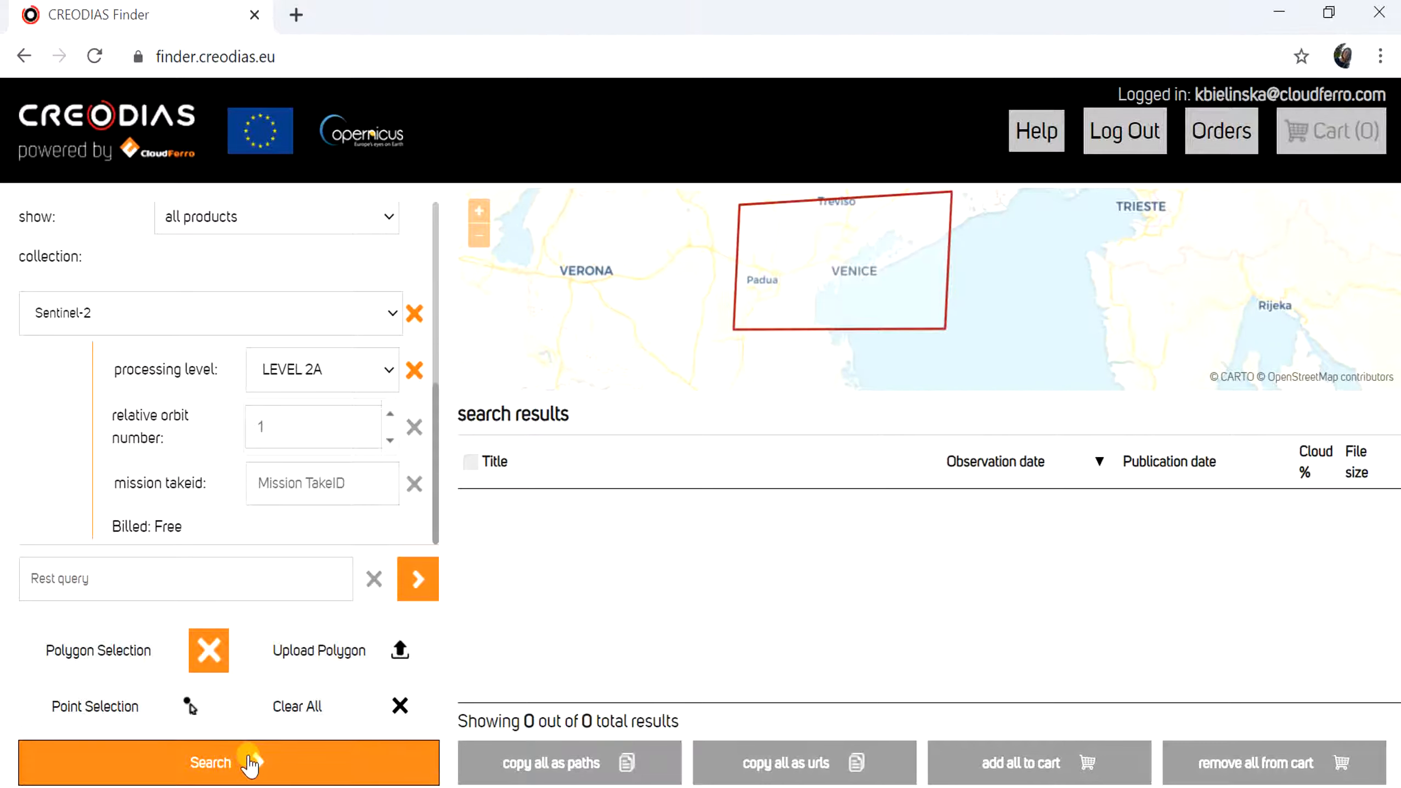
Run the search and open the 2020-09-15 Sentinel-2A product for tile T32TQR
click(259, 755)
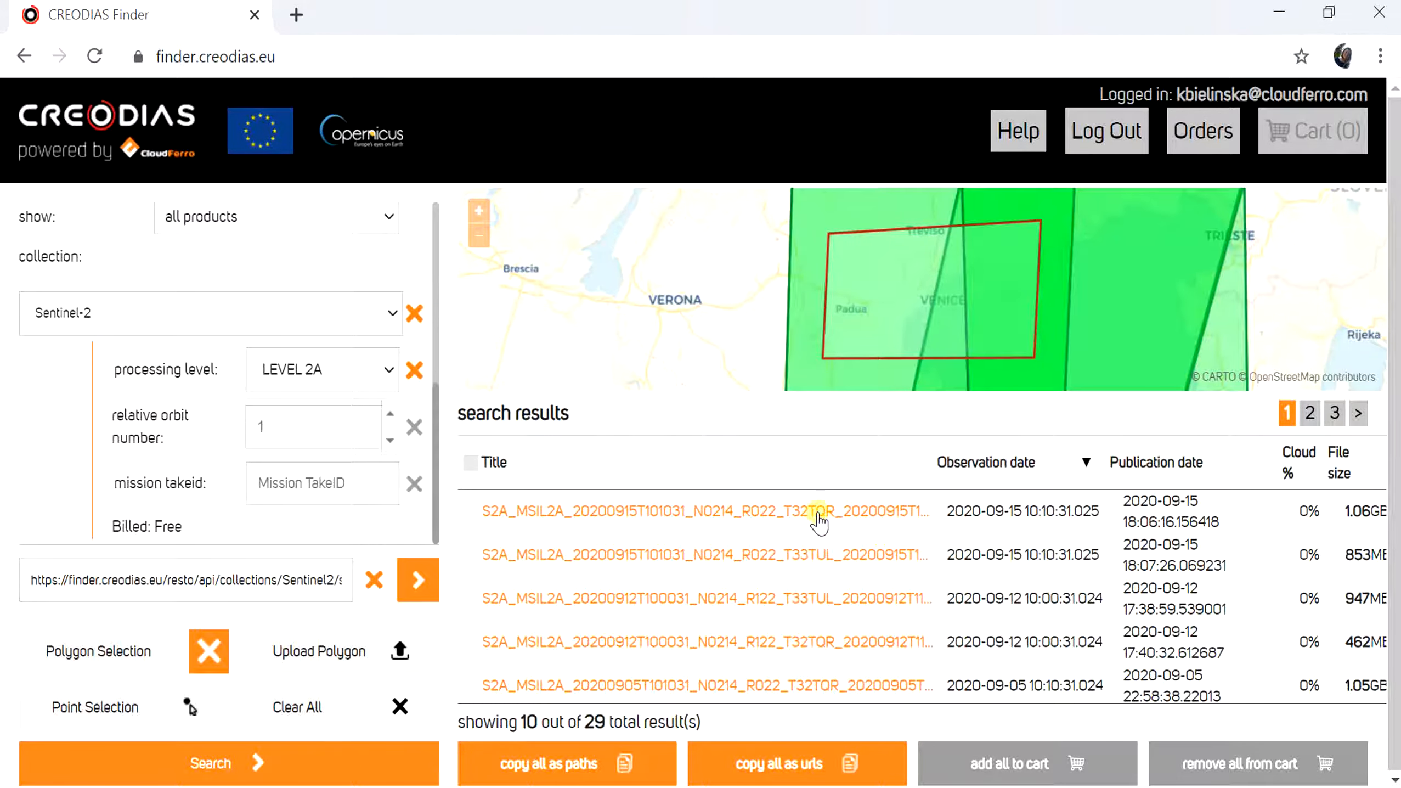
click(819, 512)
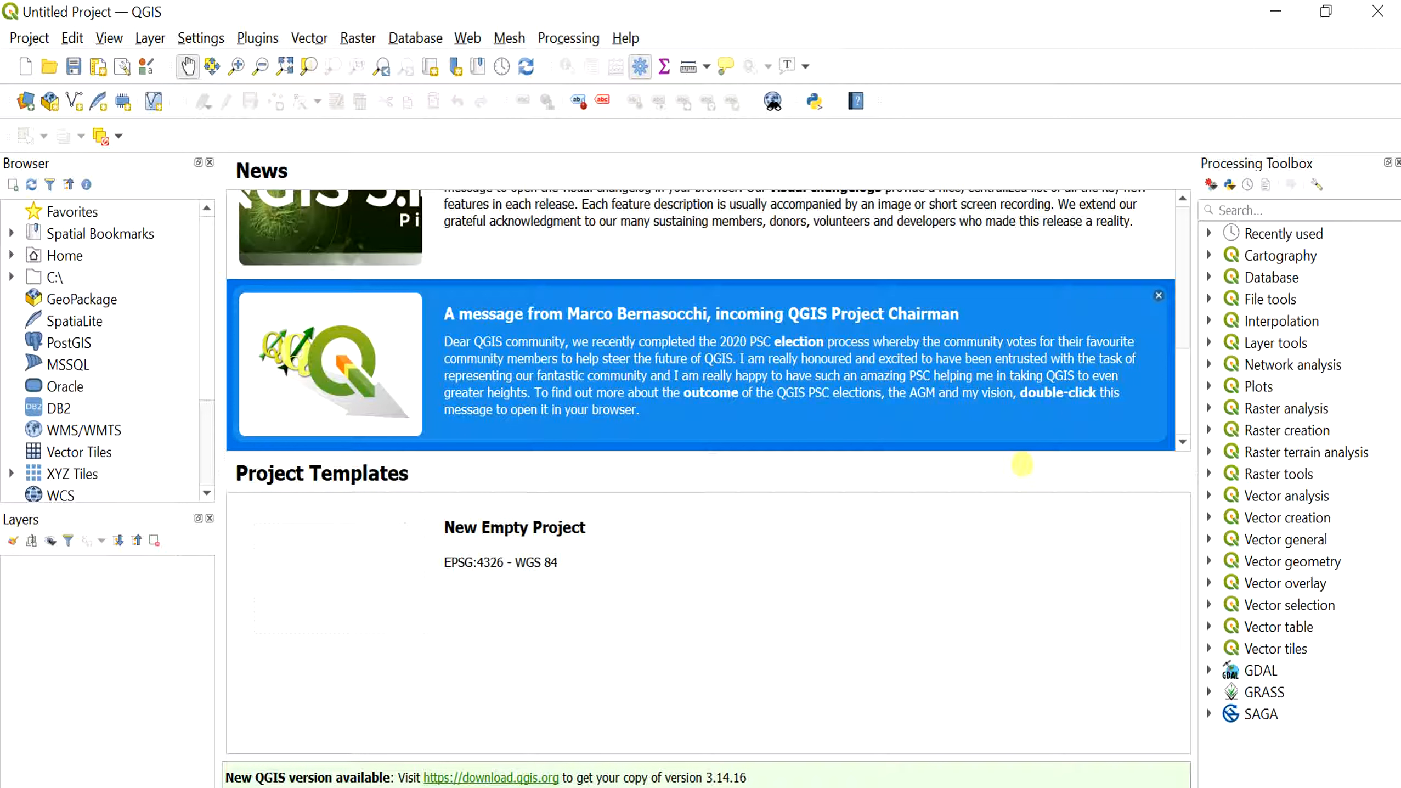
Switch to QGIS, create a new empty project and start adding a raster layer from a file
click(23, 68)
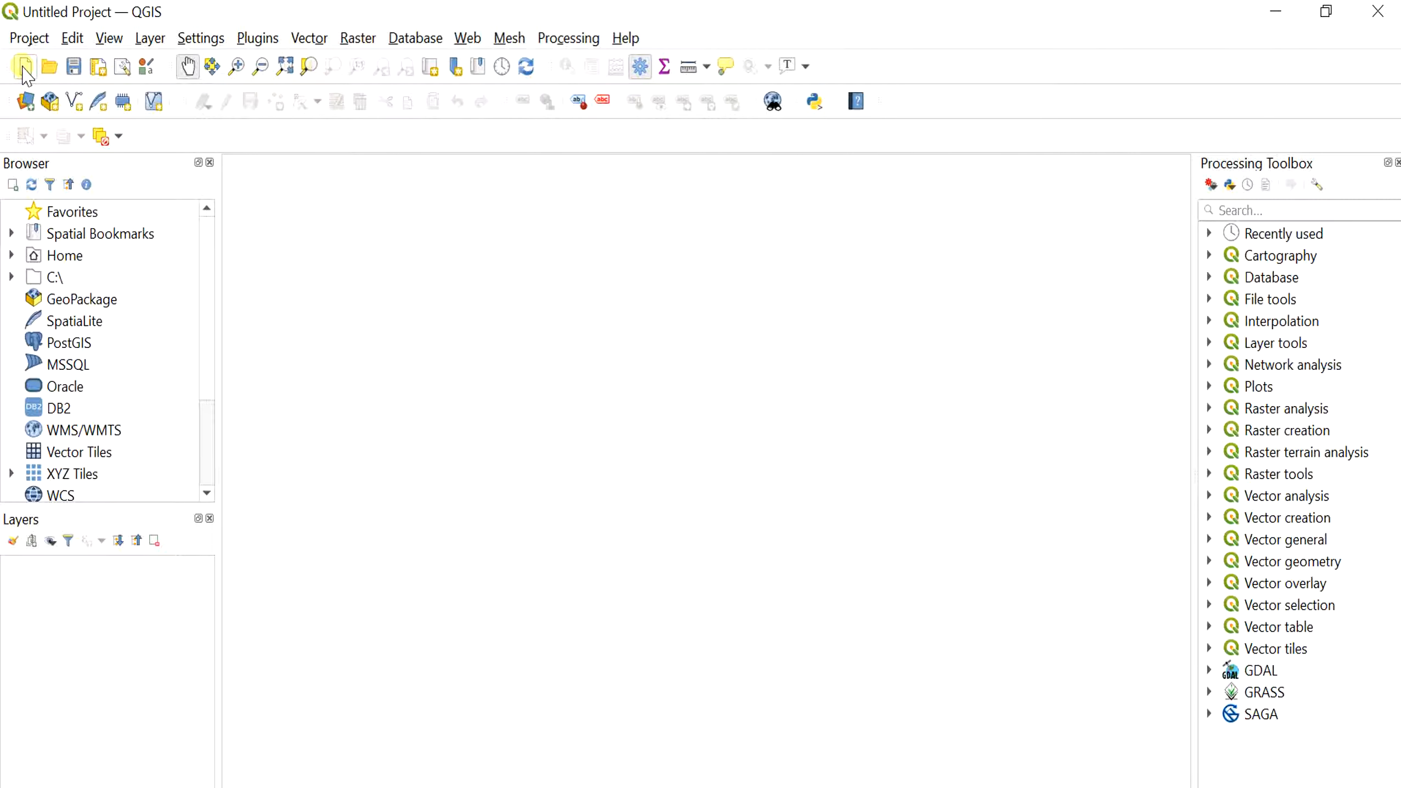
click(149, 38)
mouse_move(234, 117)
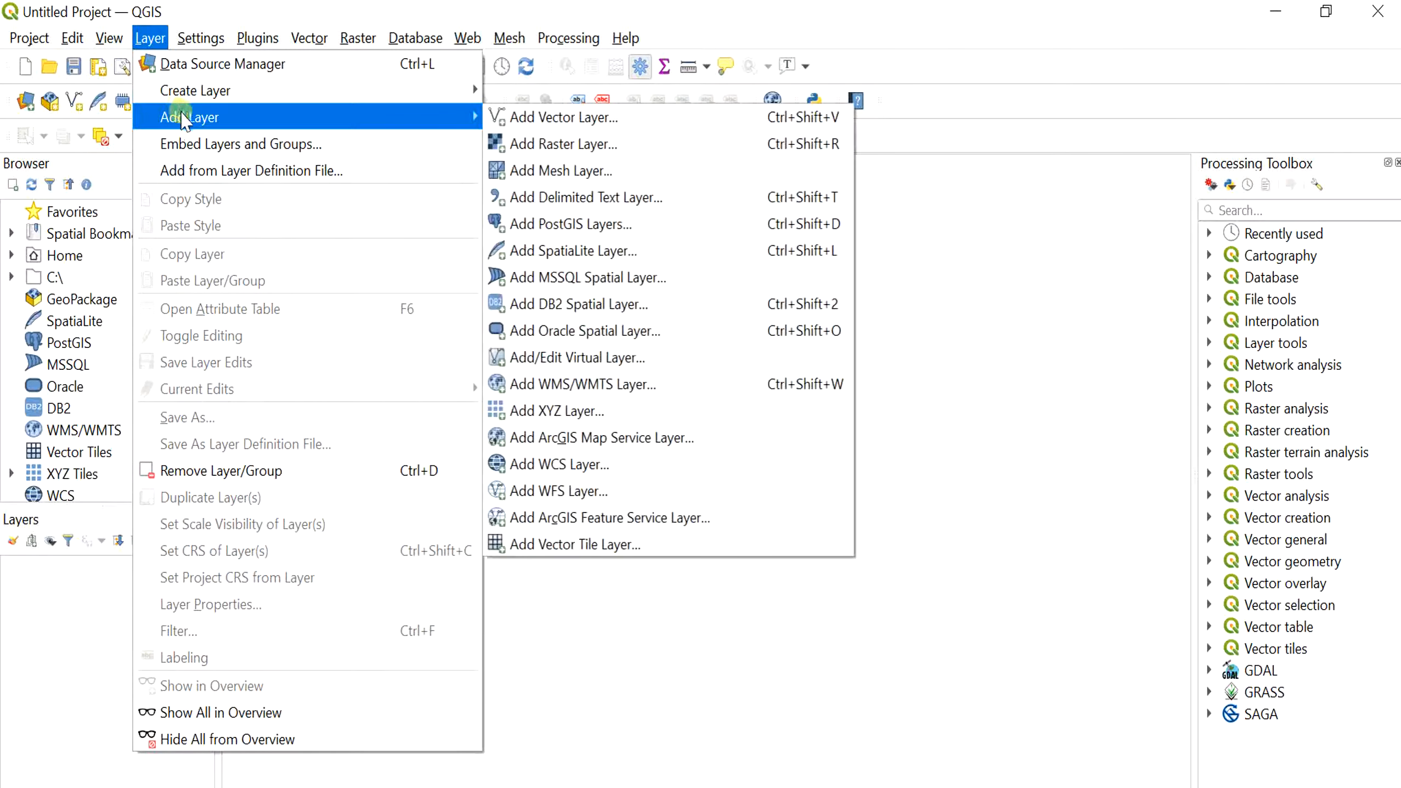
click(574, 145)
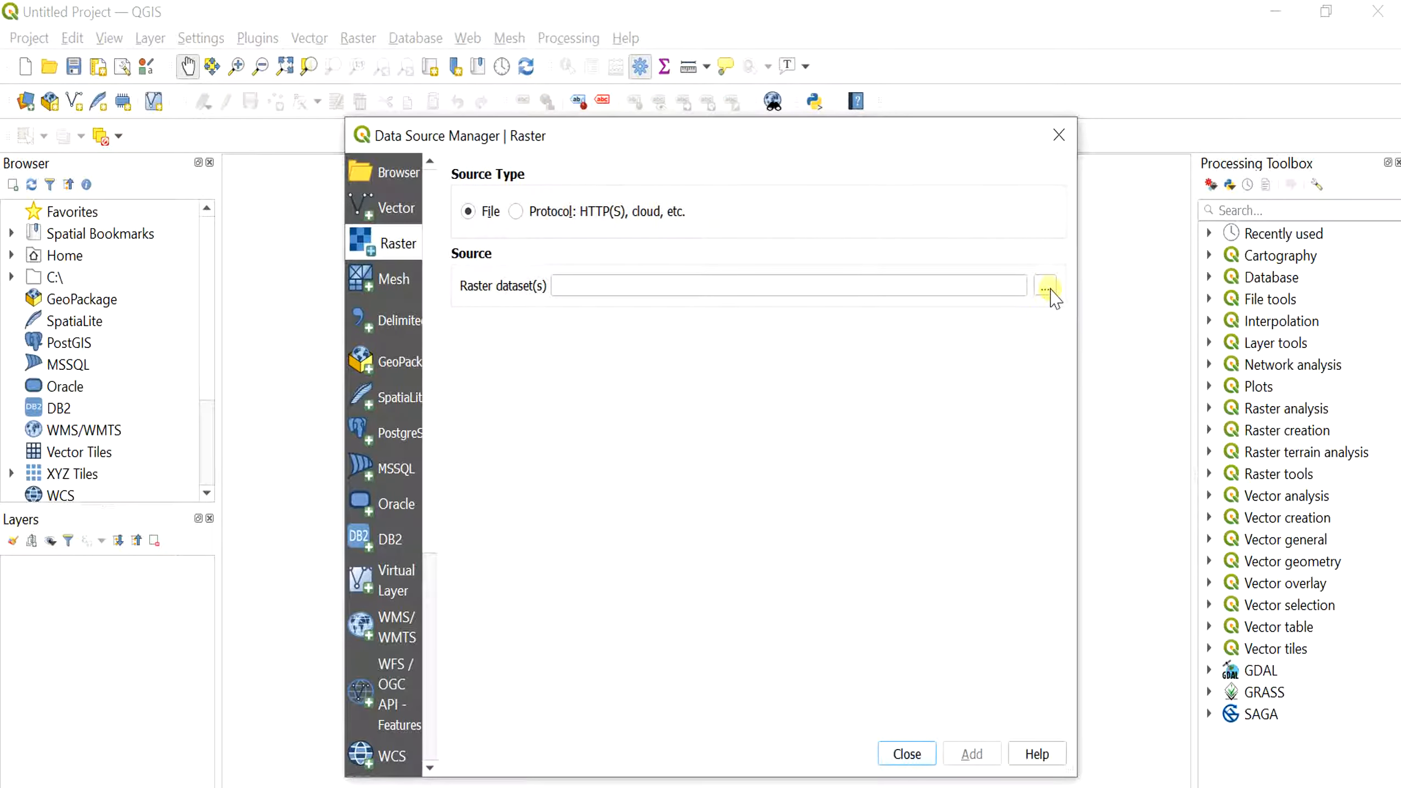
Browse for the raster files in the product's GRANULE/L2A_T32TQR_A027332_20200915T101550/IMG_DATA/R10m folder
click(1047, 290)
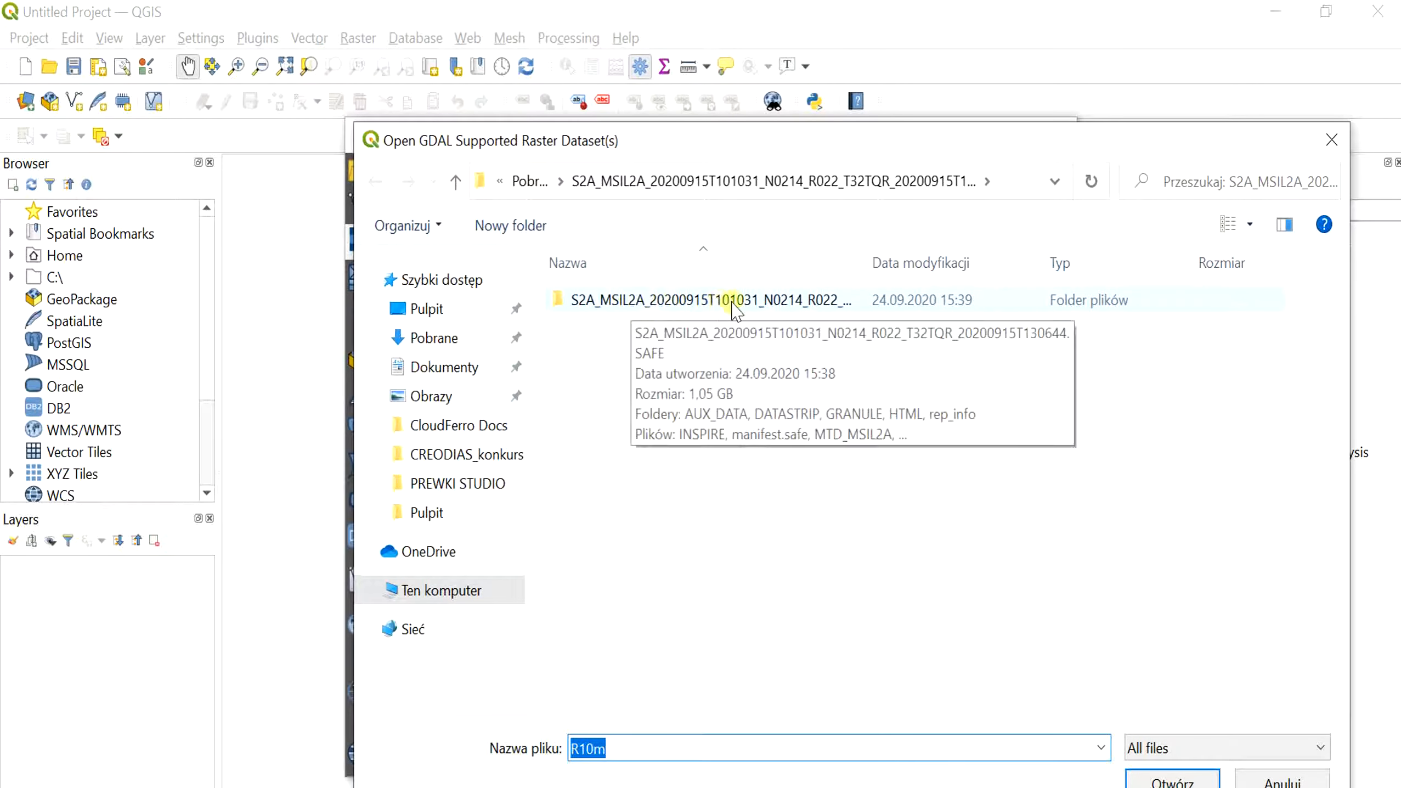
double_click(736, 303)
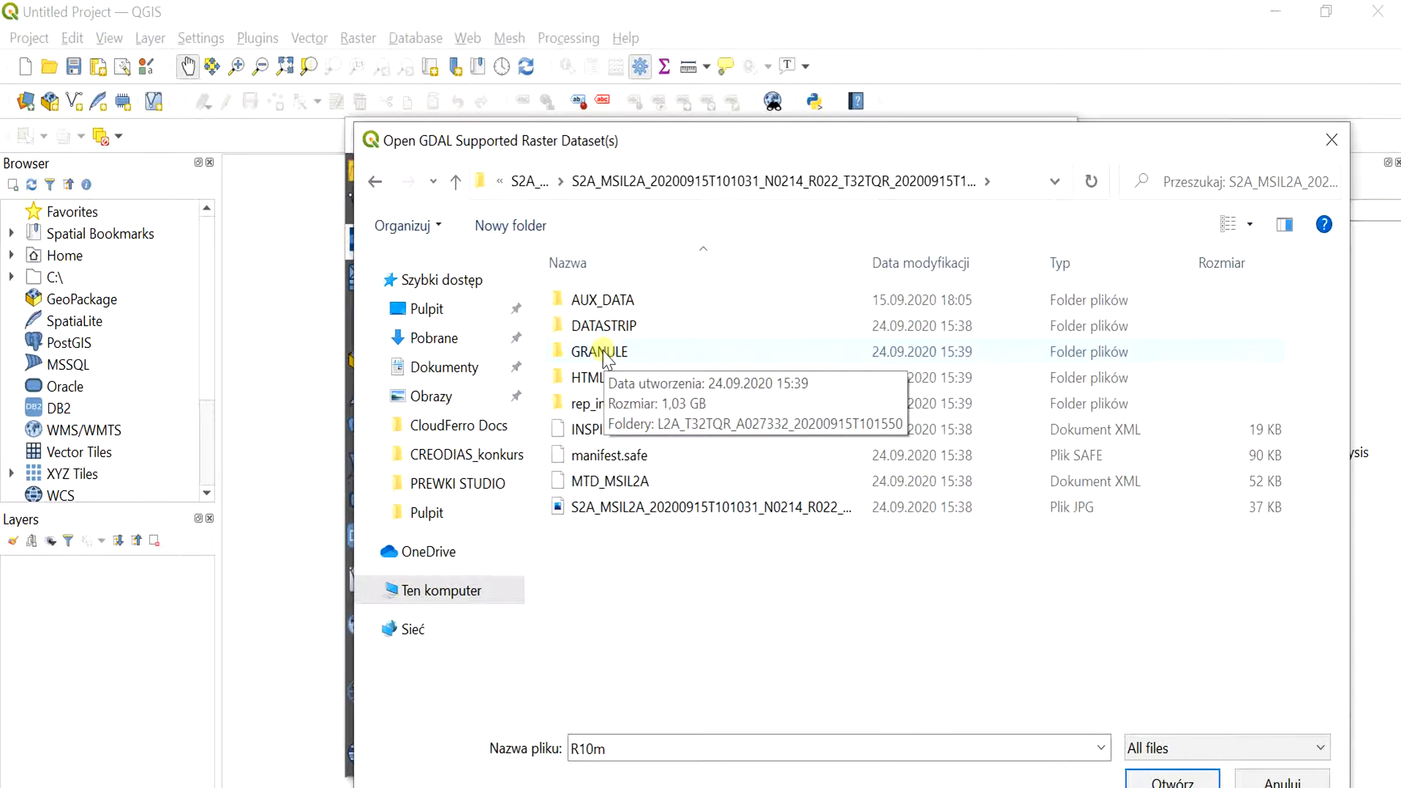
double_click(607, 356)
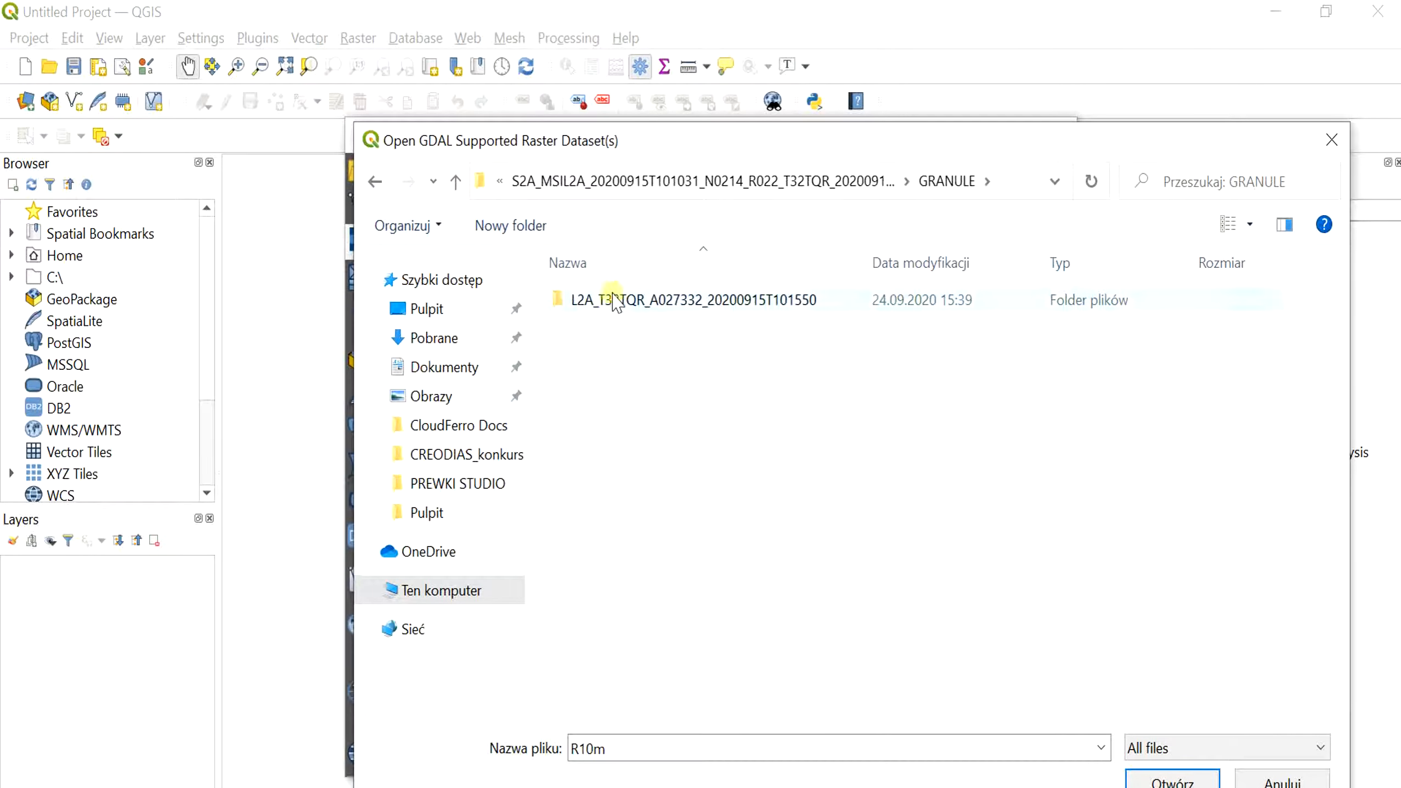
double_click(616, 301)
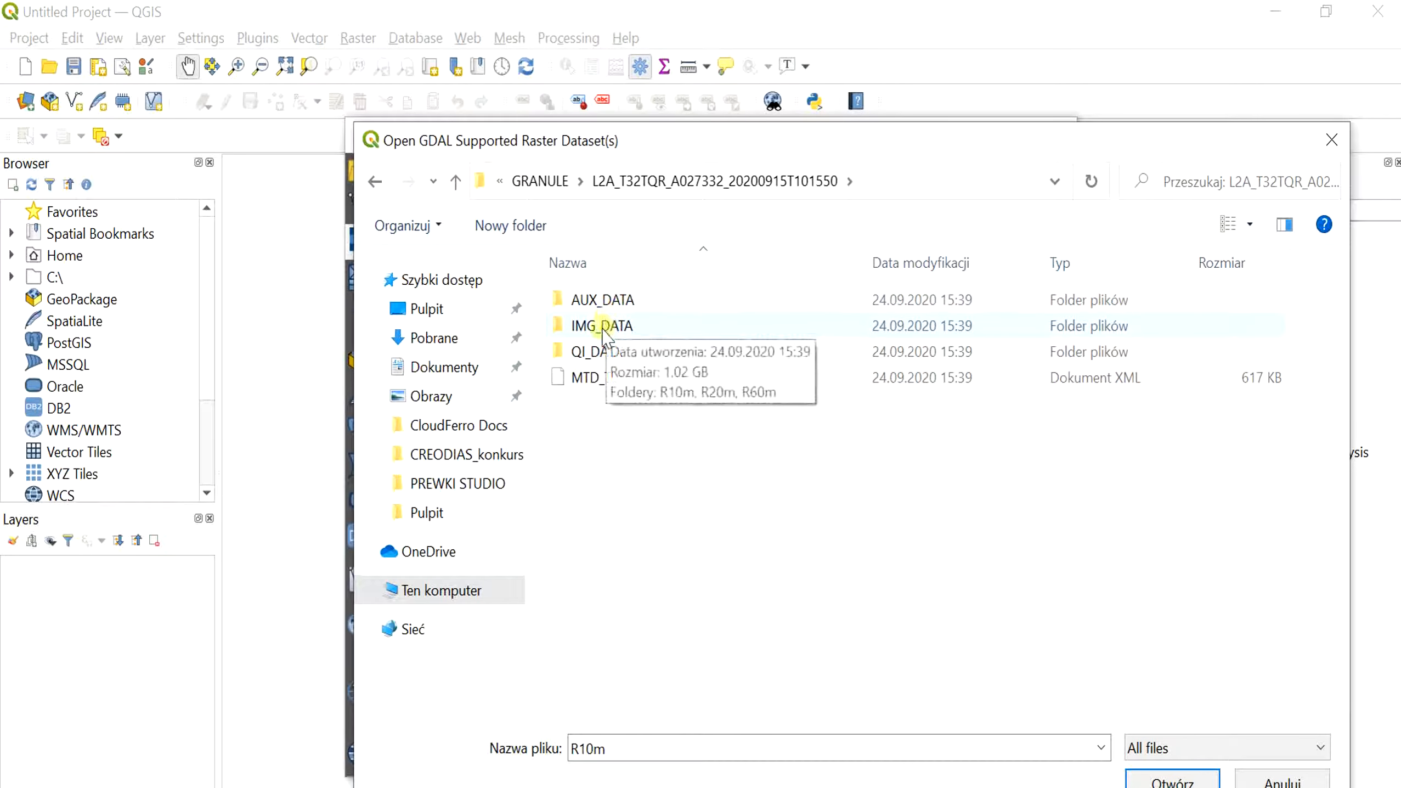
double_click(602, 329)
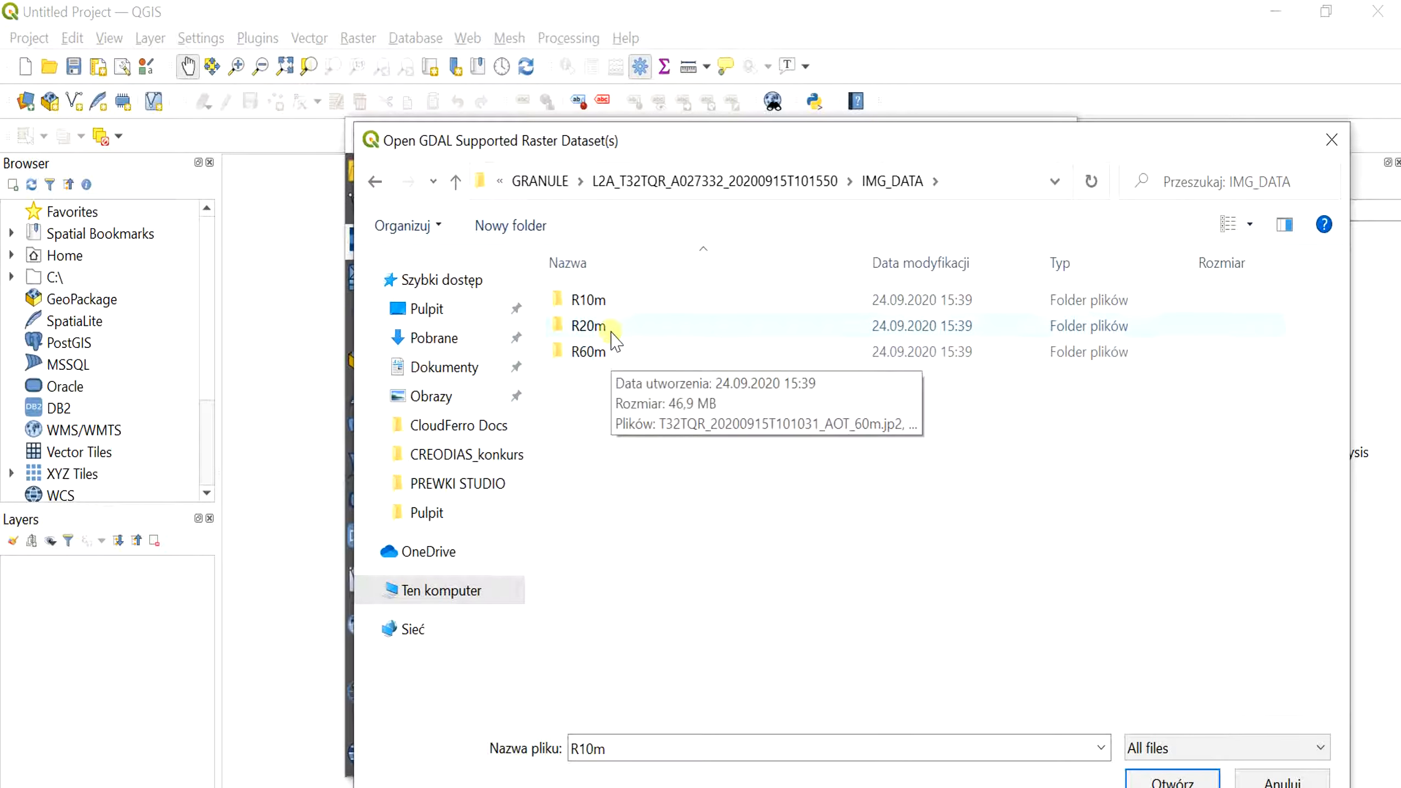
double_click(602, 304)
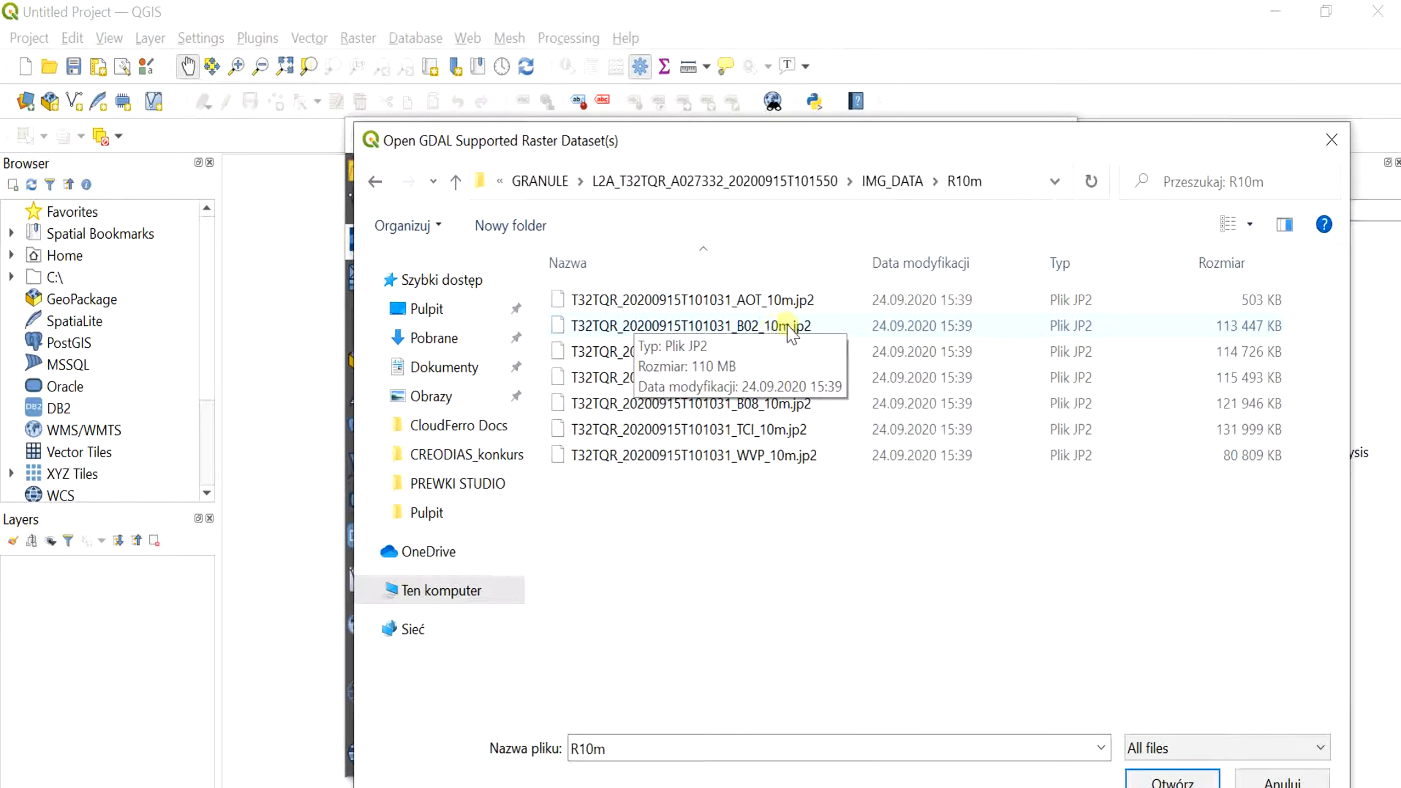
Add the 10 m JP2 files of bands B02, B03, B04 and B08 to the project as raster layers
click(772, 329)
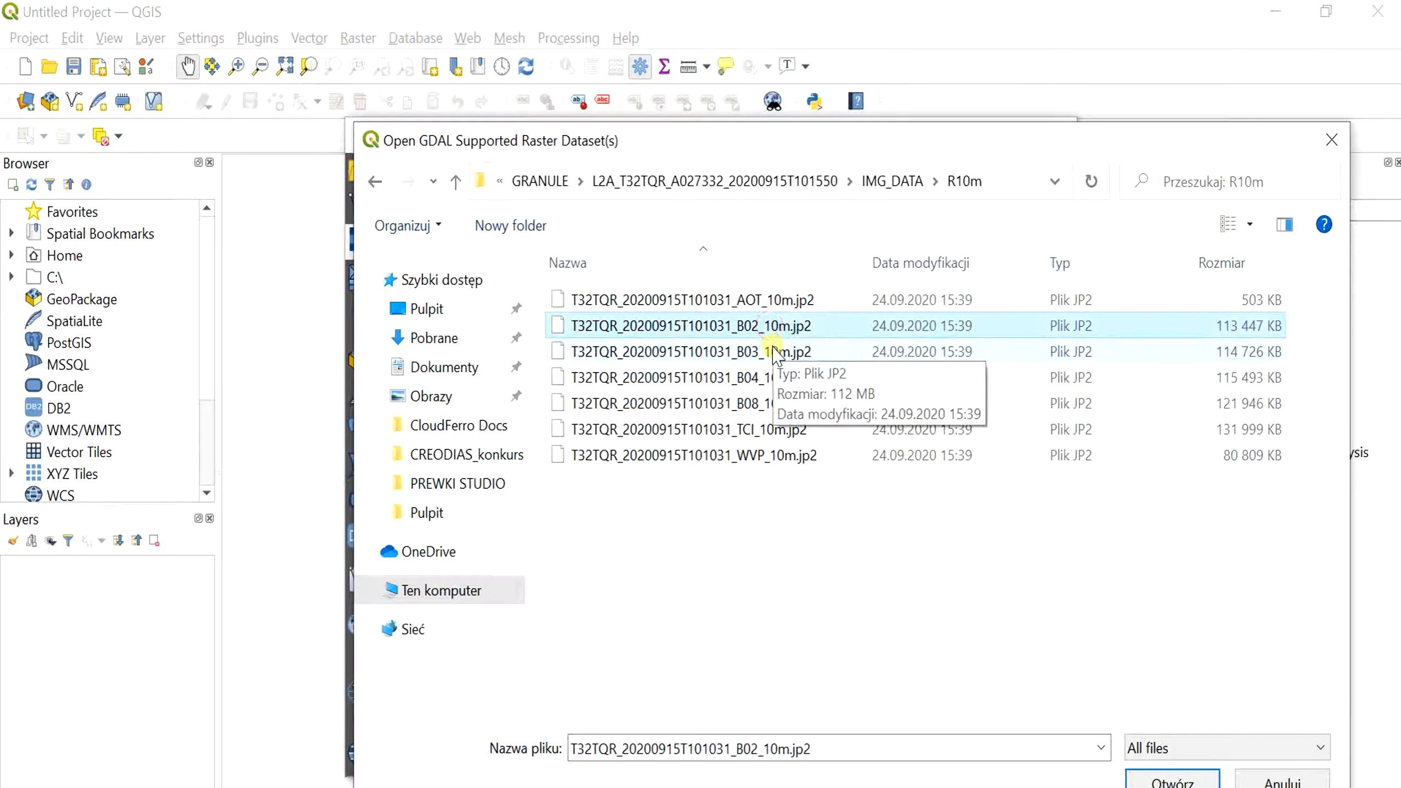
ctrl+click(774, 354)
ctrl+click(773, 377)
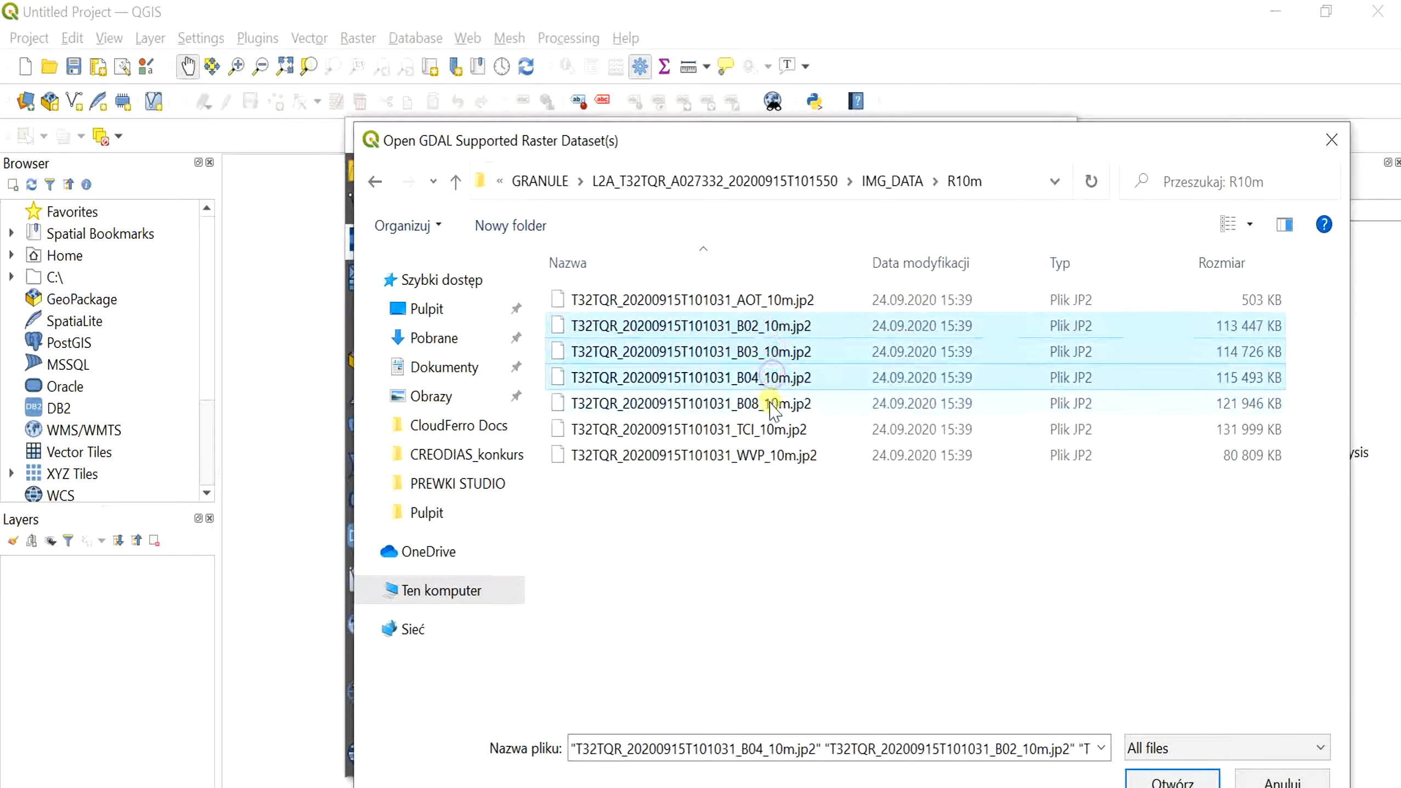
ctrl+click(771, 403)
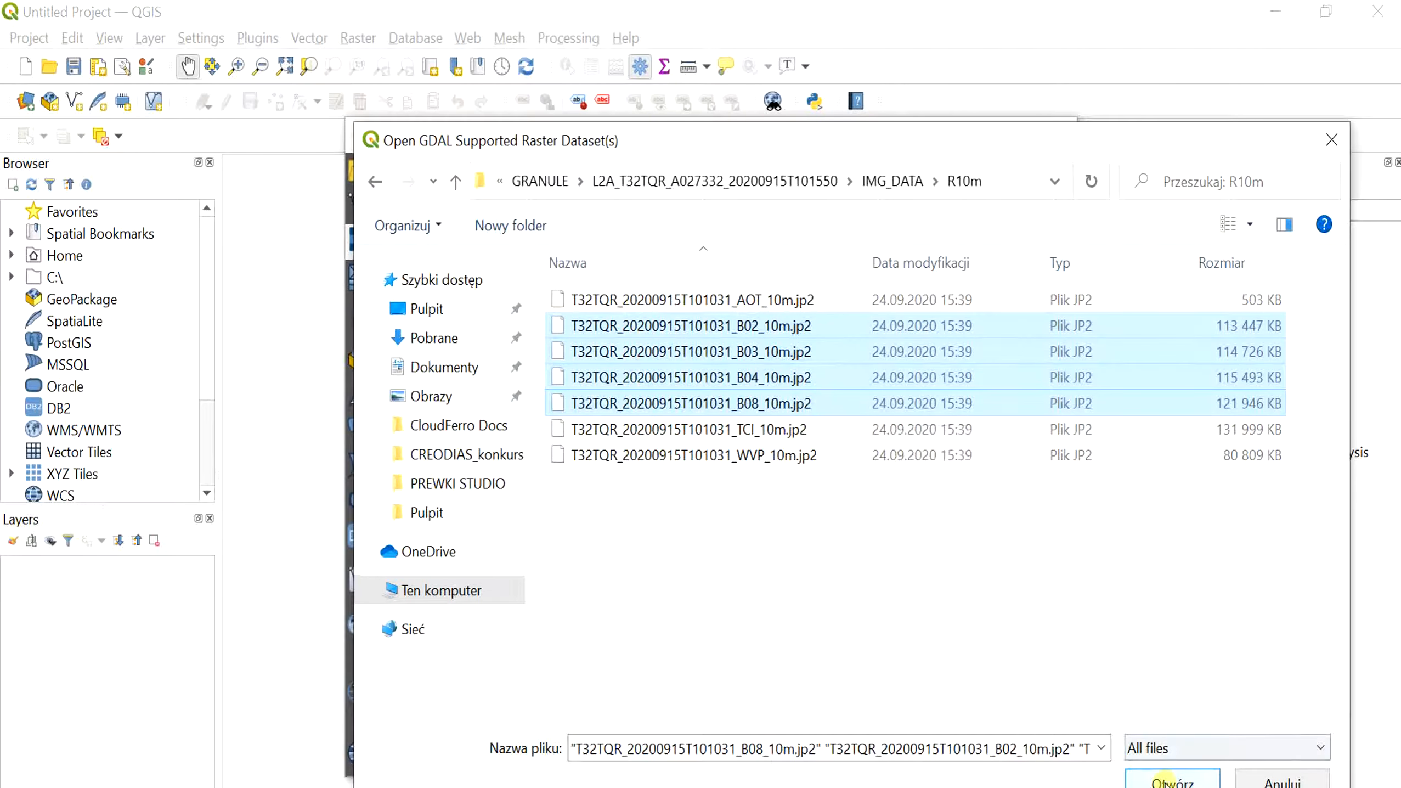
click(1168, 782)
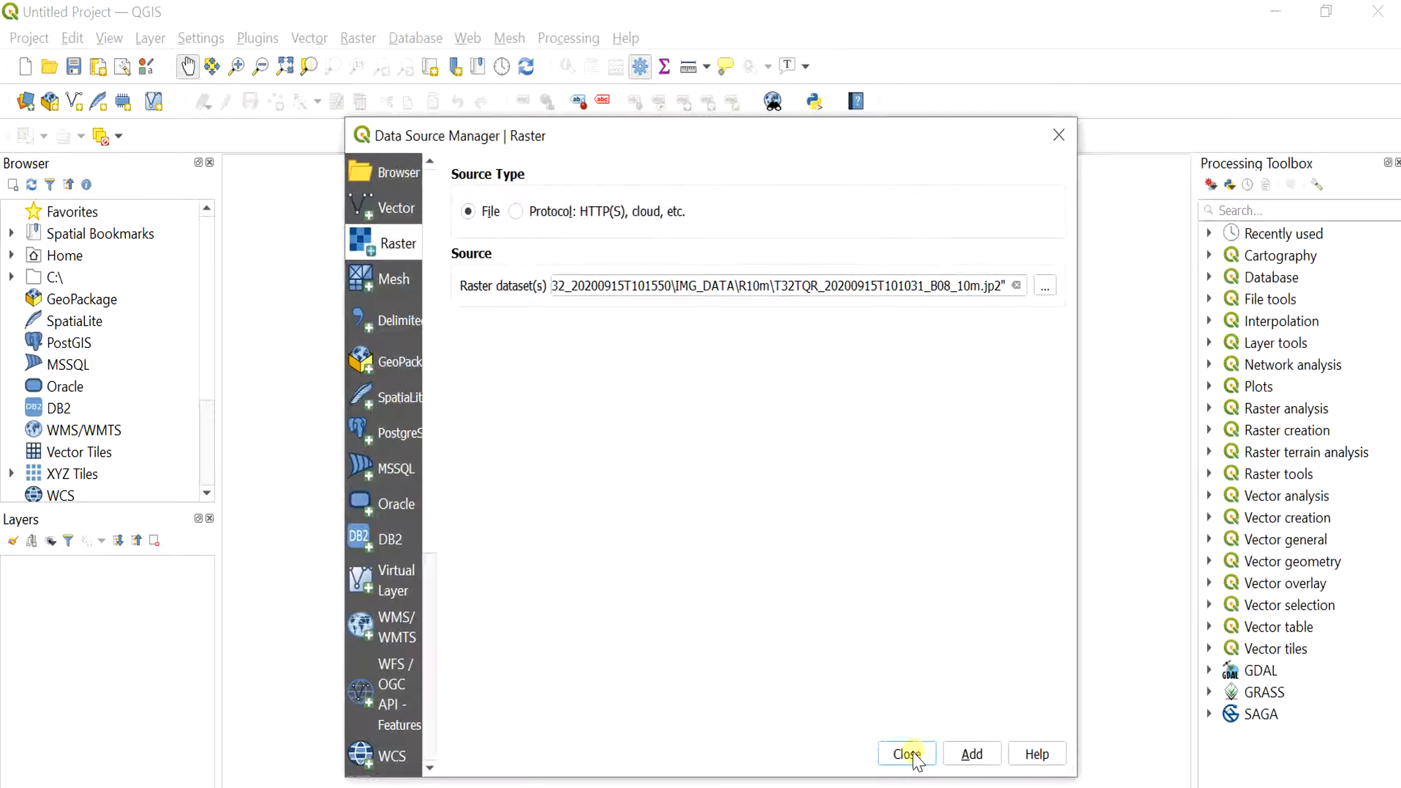
click(972, 754)
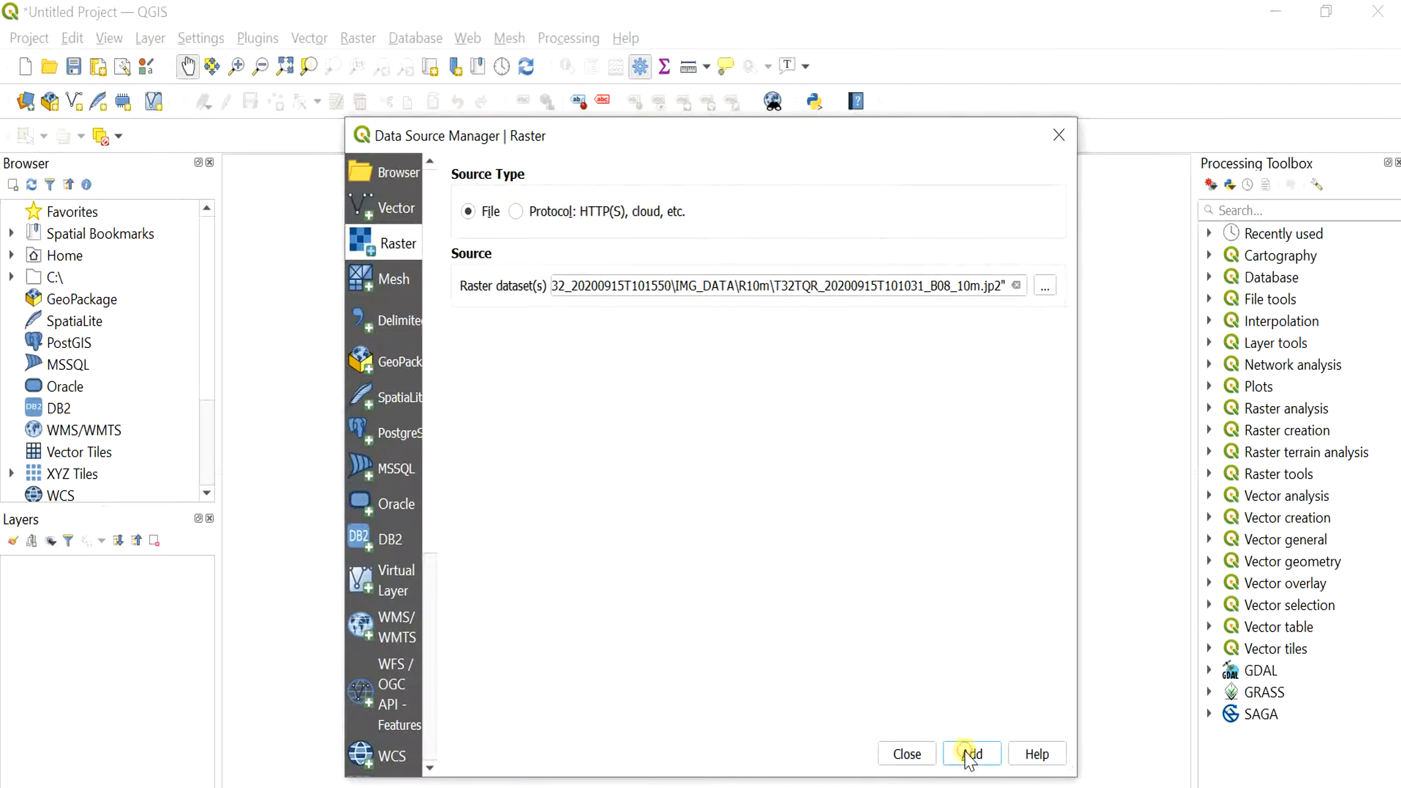
click(916, 759)
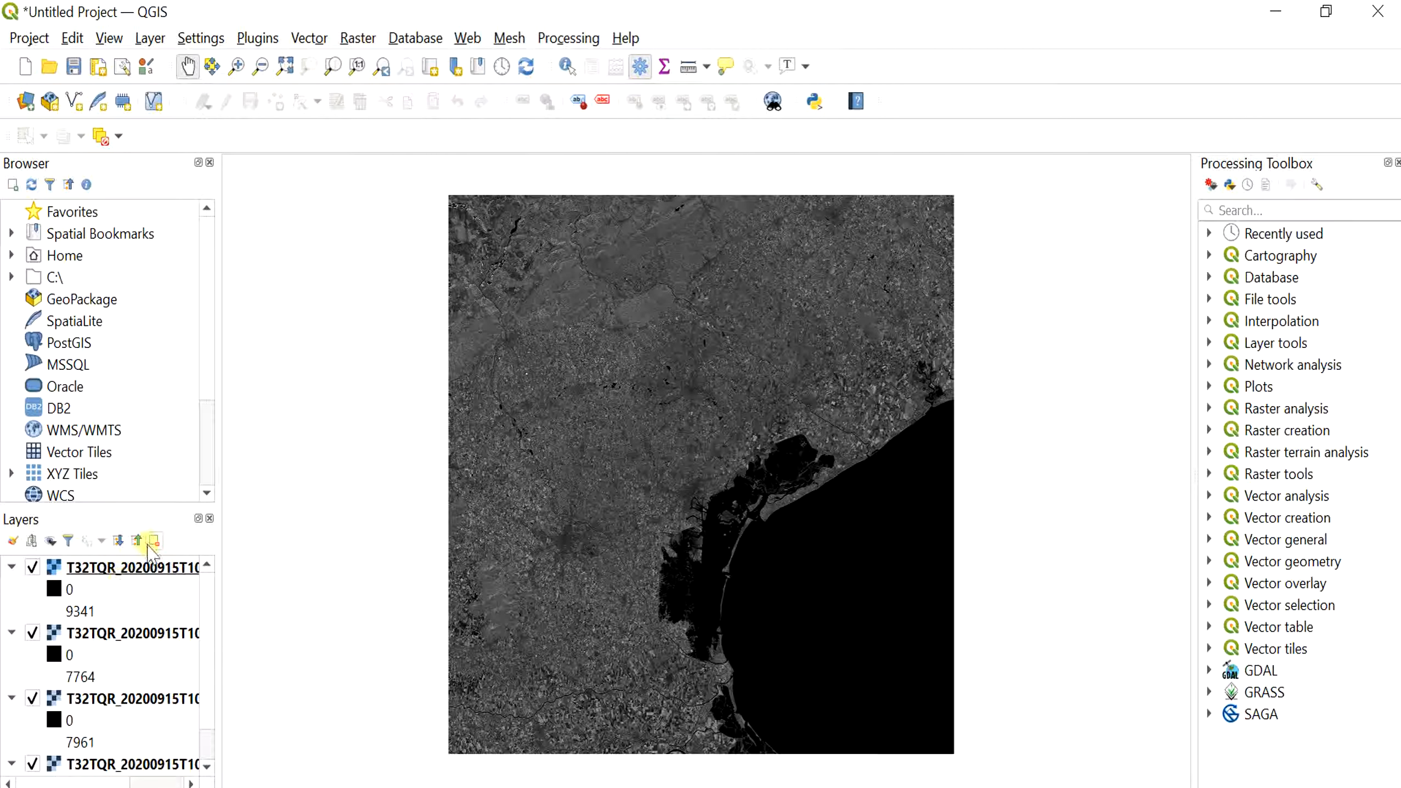
Build a temporary virtual raster from all four band layers, placing each input file into a separate band
click(356, 38)
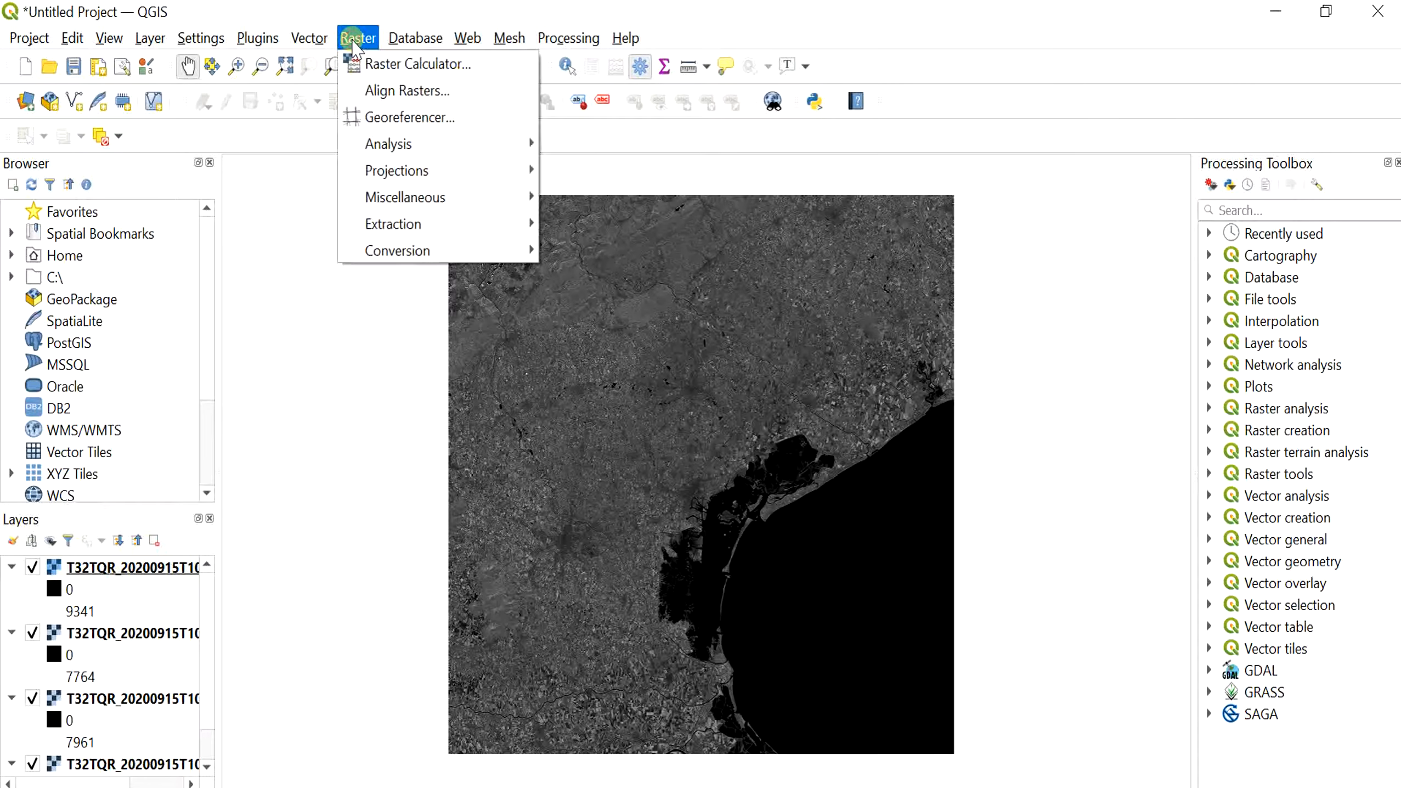
mouse_move(395, 198)
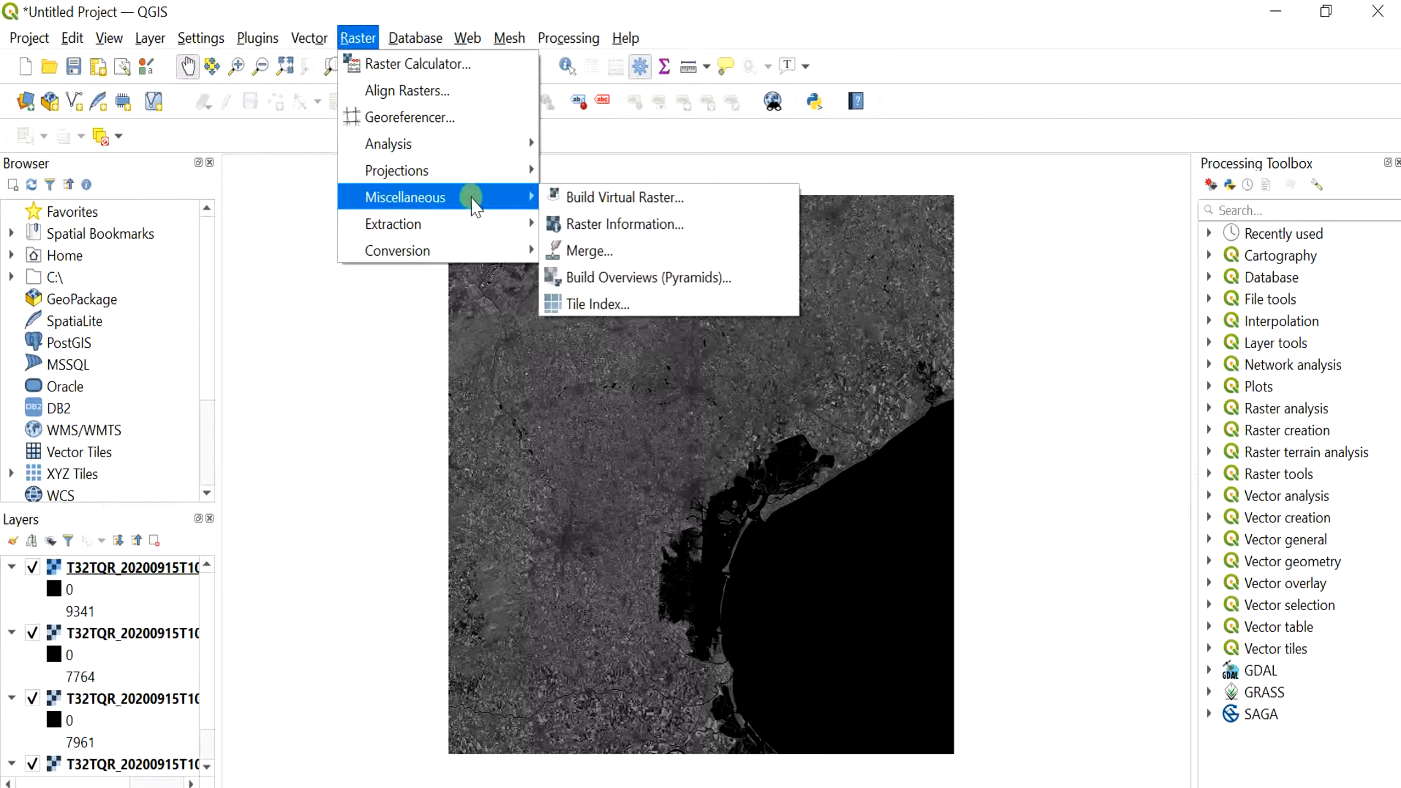
click(615, 198)
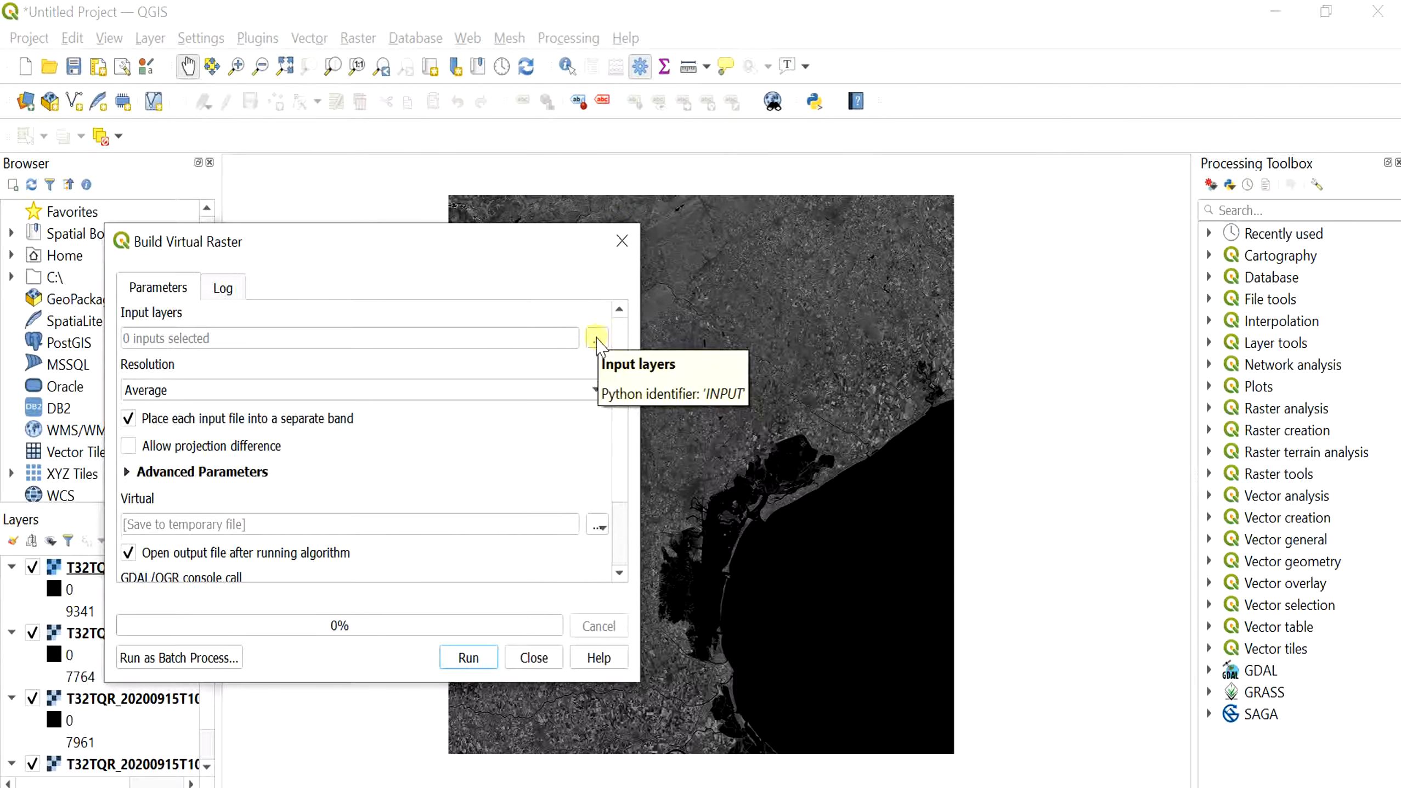
click(596, 337)
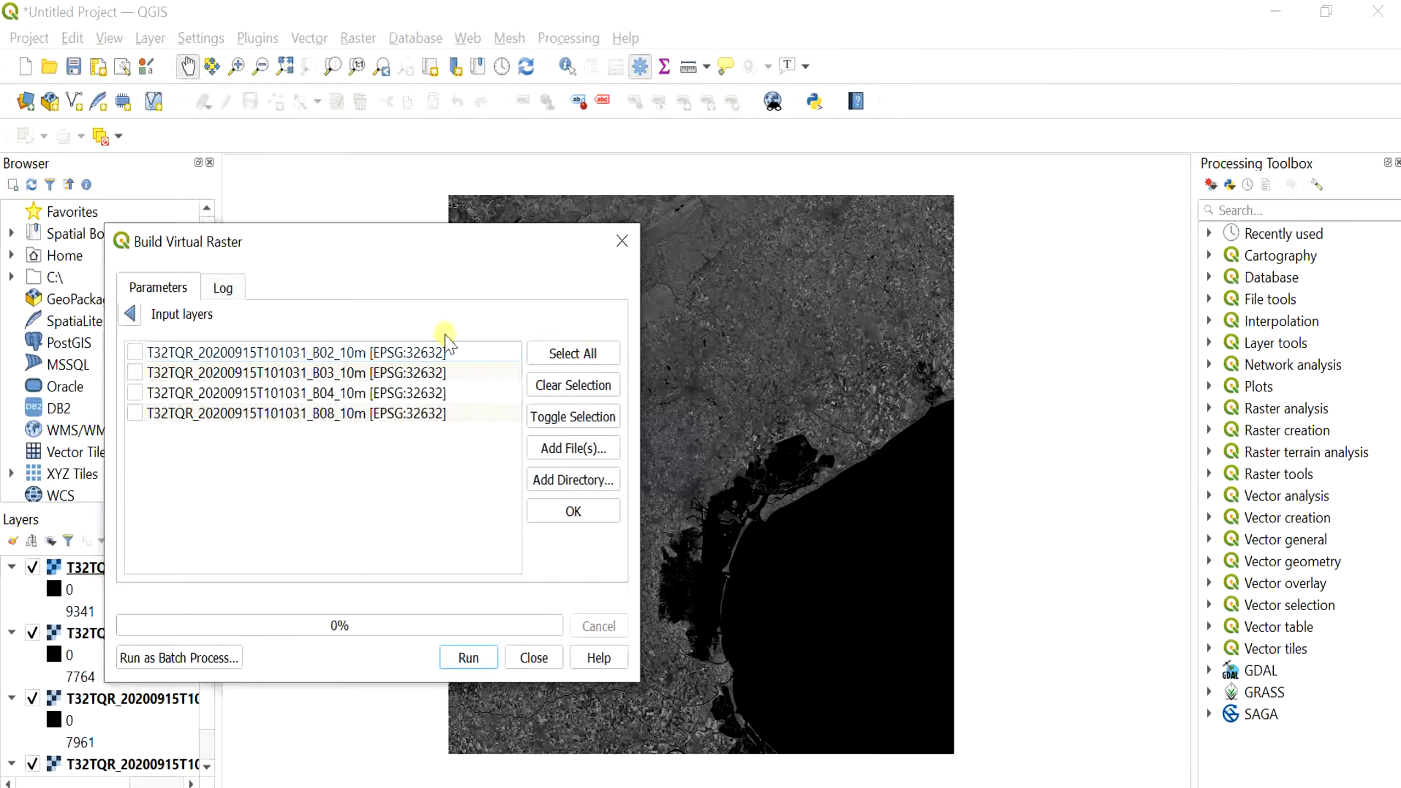
click(568, 355)
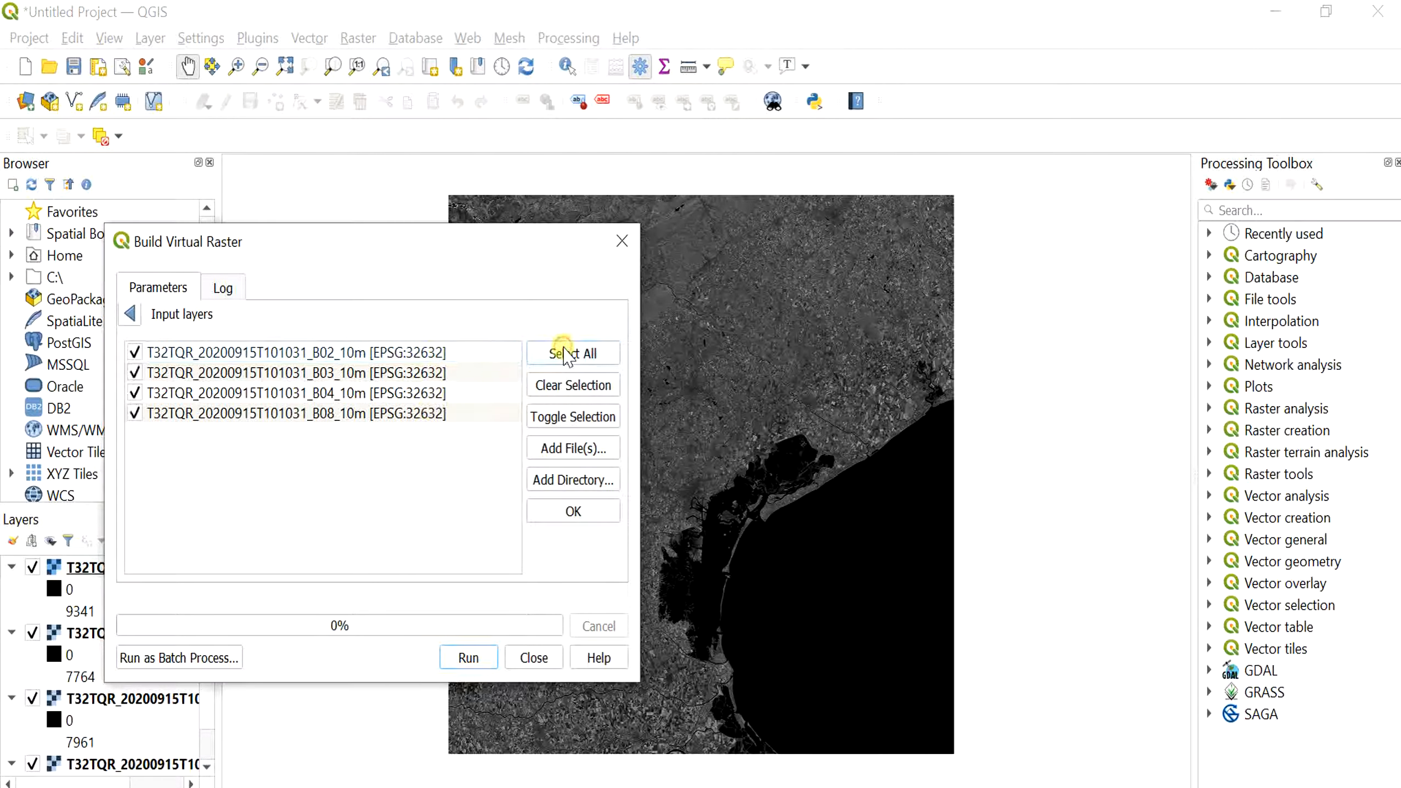
click(469, 657)
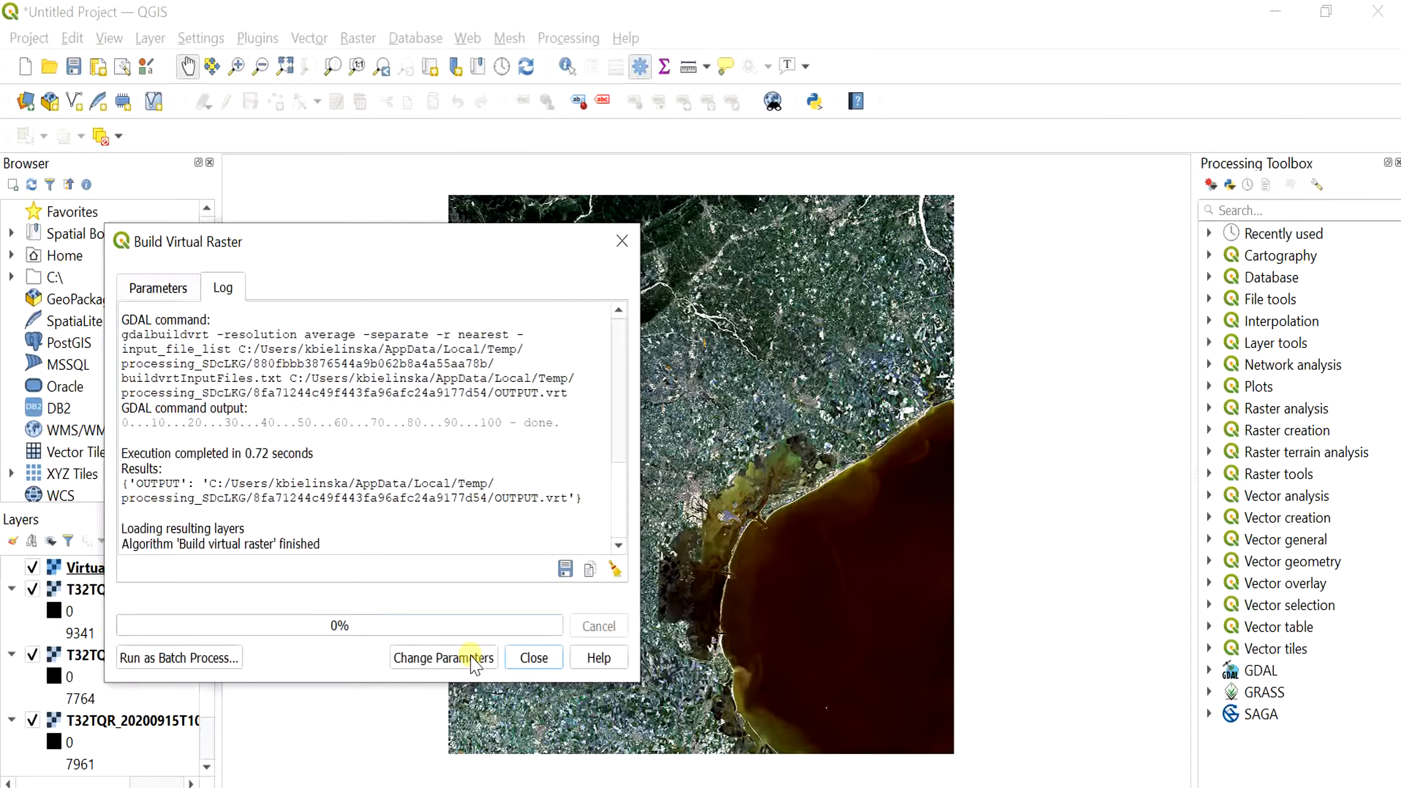
click(533, 657)
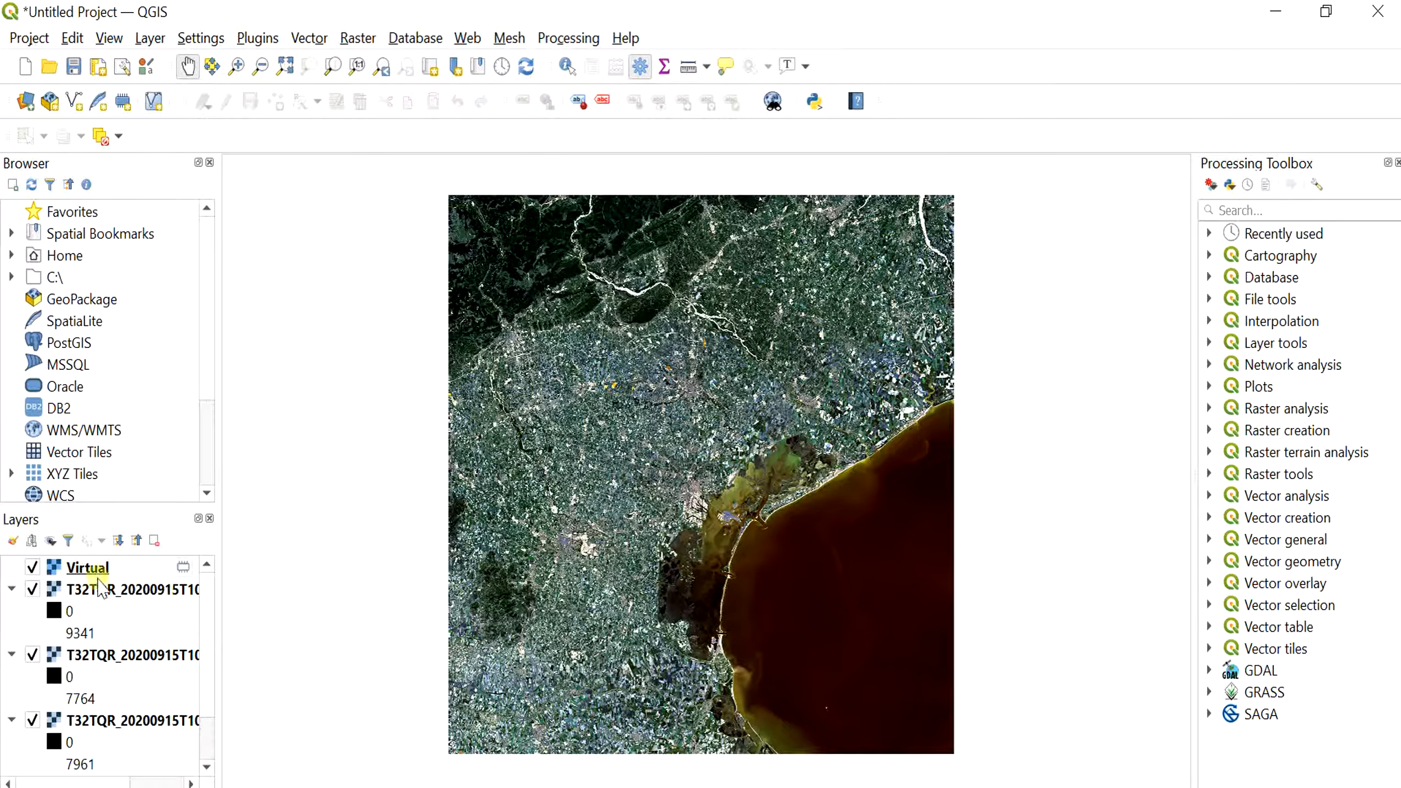
Set the Virtual layer's red band to Band 3 and its blue band to Band 1 for multiband color rendering
mouse_move(78, 575)
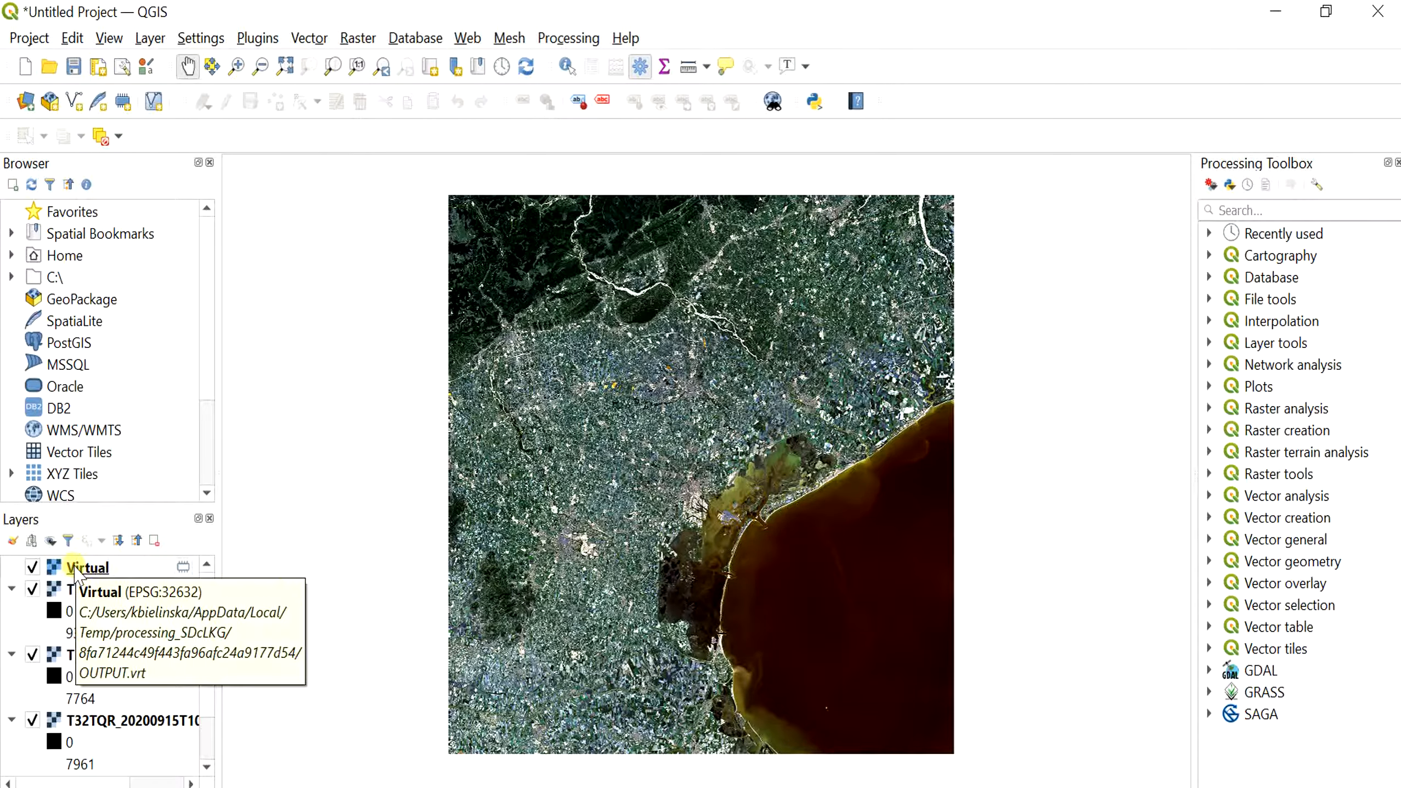
click(78, 571)
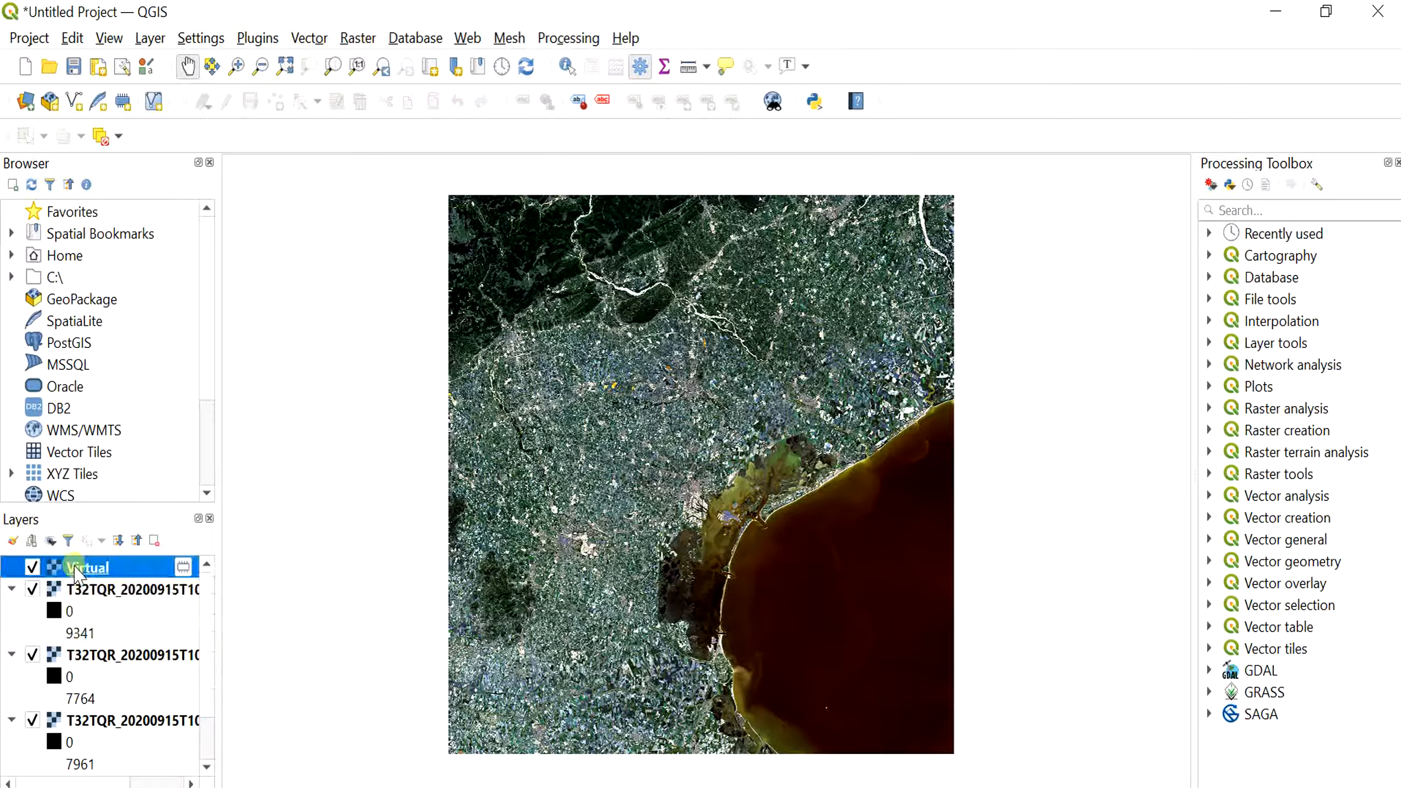
double_click(78, 571)
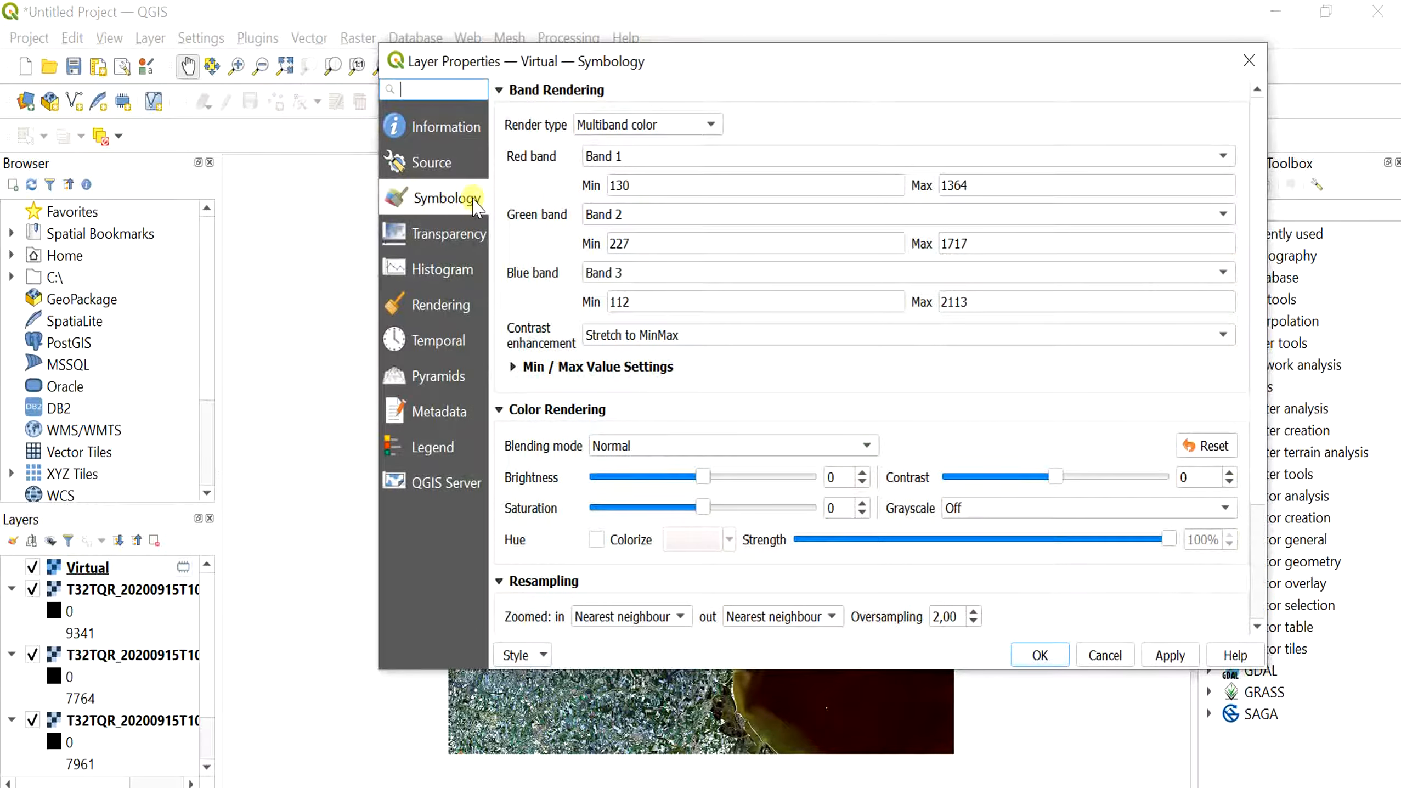
click(667, 160)
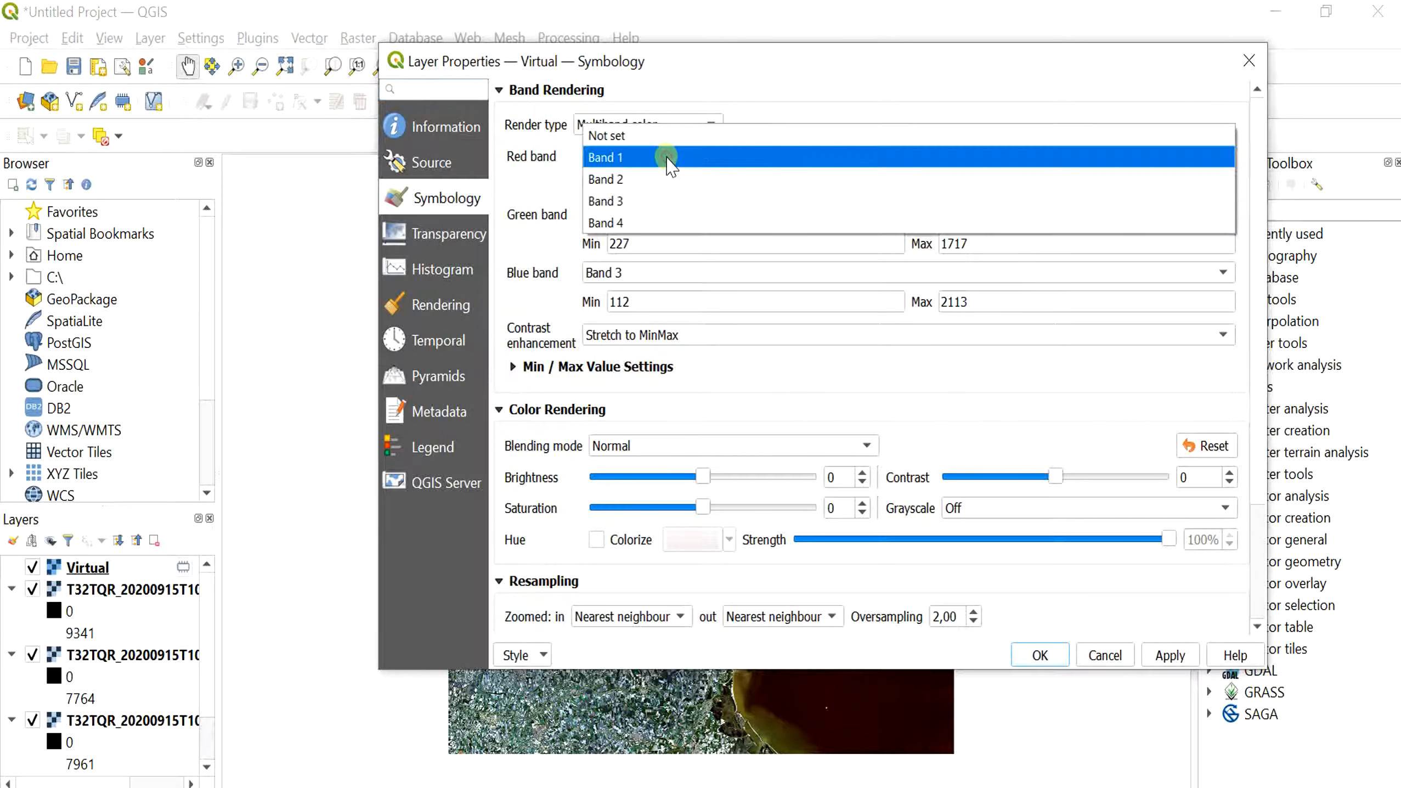
click(662, 200)
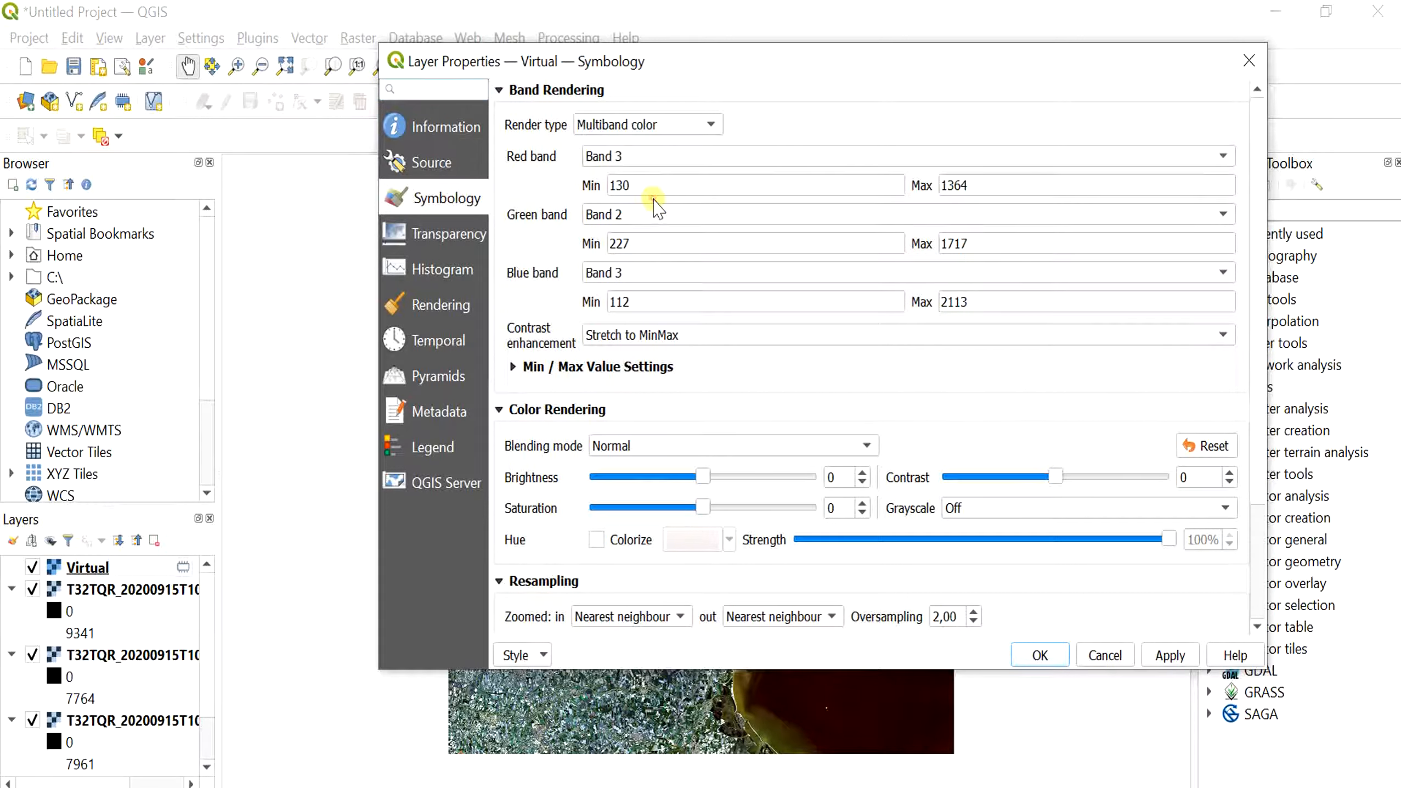
click(635, 280)
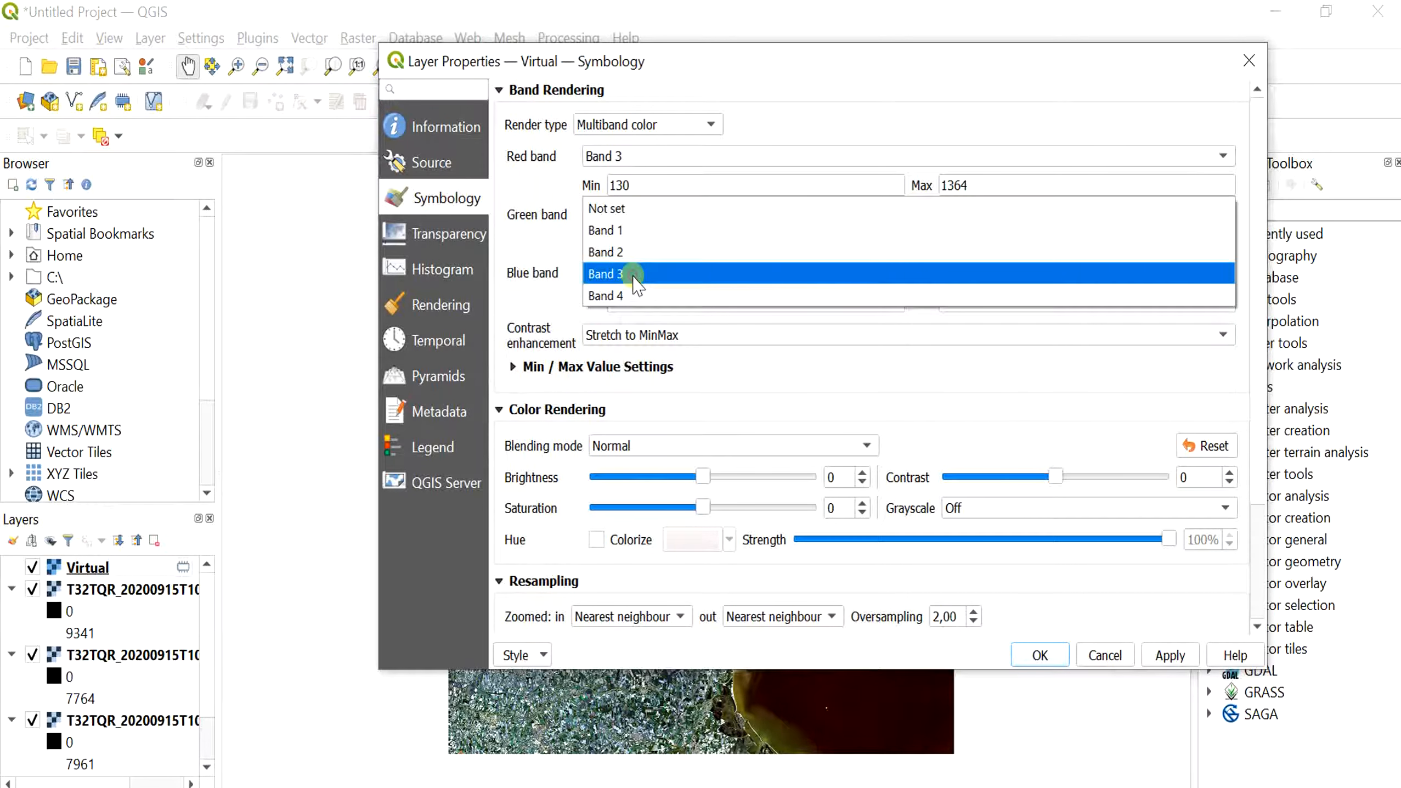
click(630, 230)
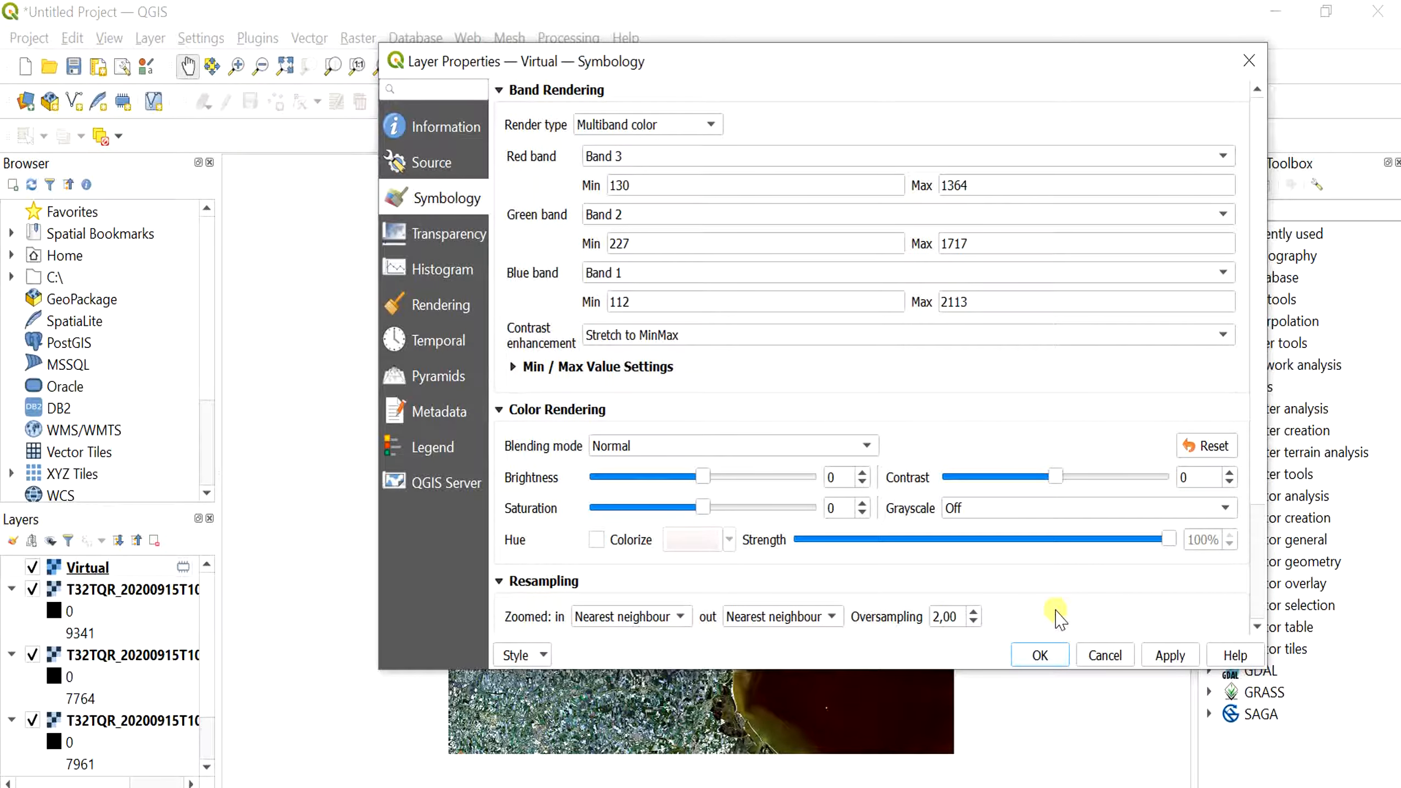
click(1040, 656)
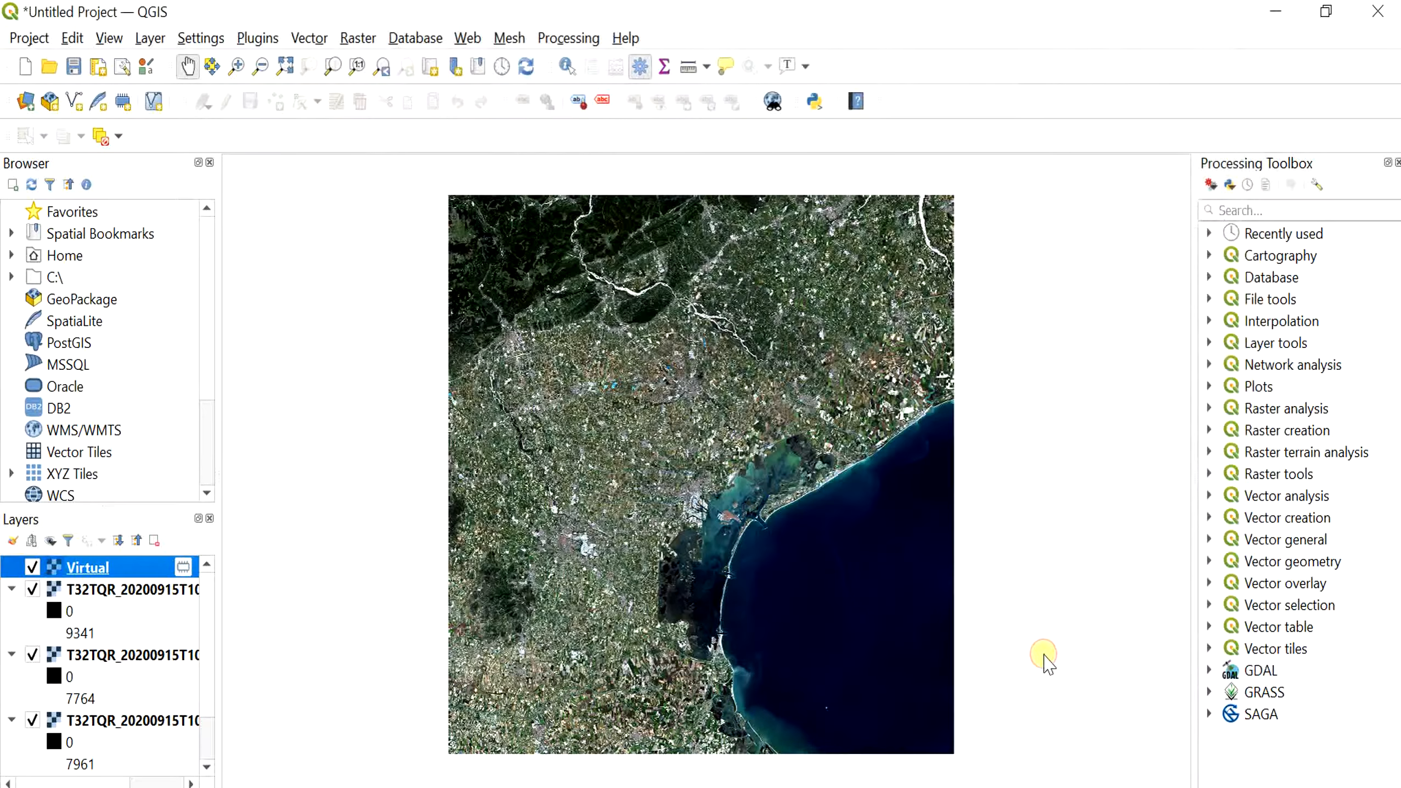
Inspect the Venice lagoon in the composite and set the Virtual layer's brightness to 30
scroll(753, 579, up, 1)
drag(760, 566, 753, 478)
scroll(732, 504, up, 1)
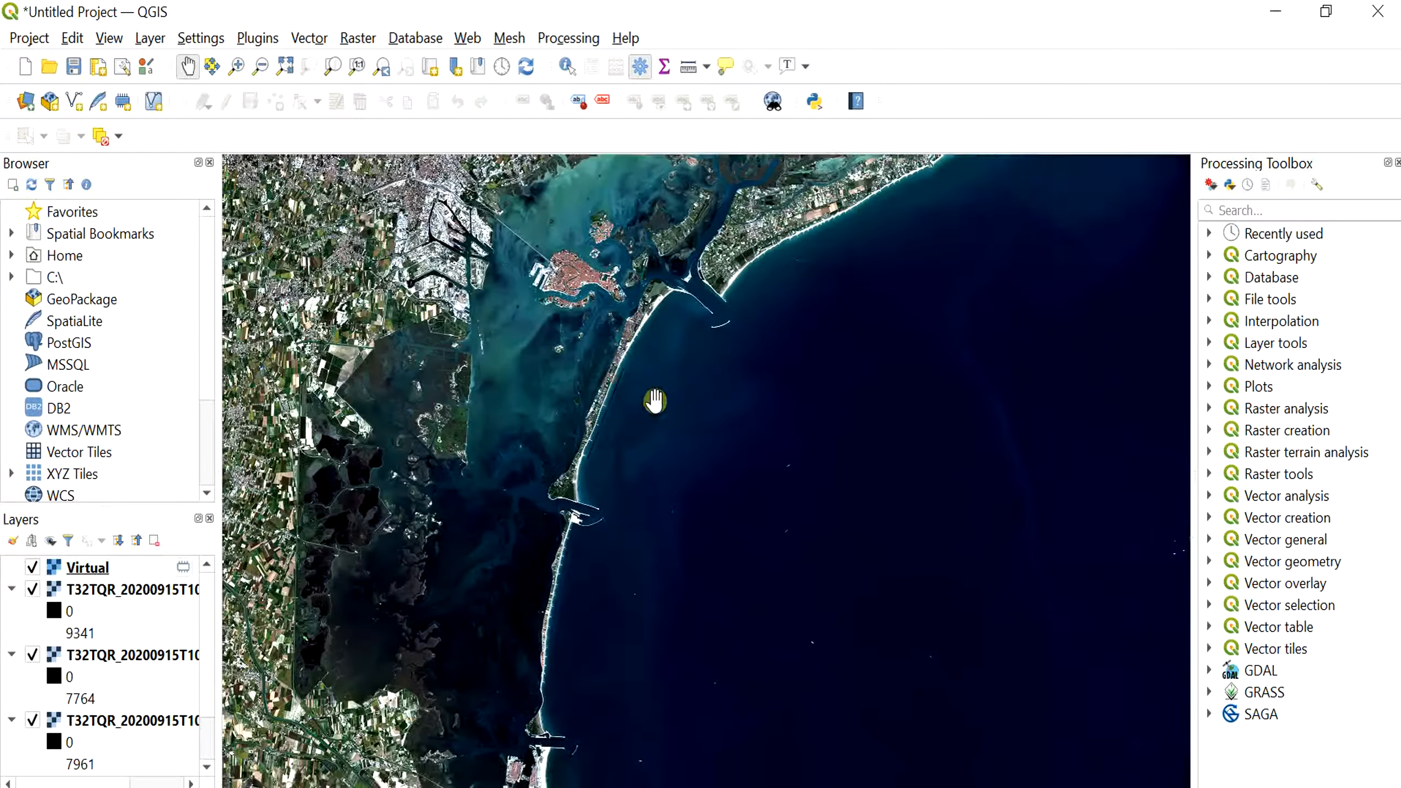
drag(655, 401, 763, 463)
scroll(754, 460, down, 1)
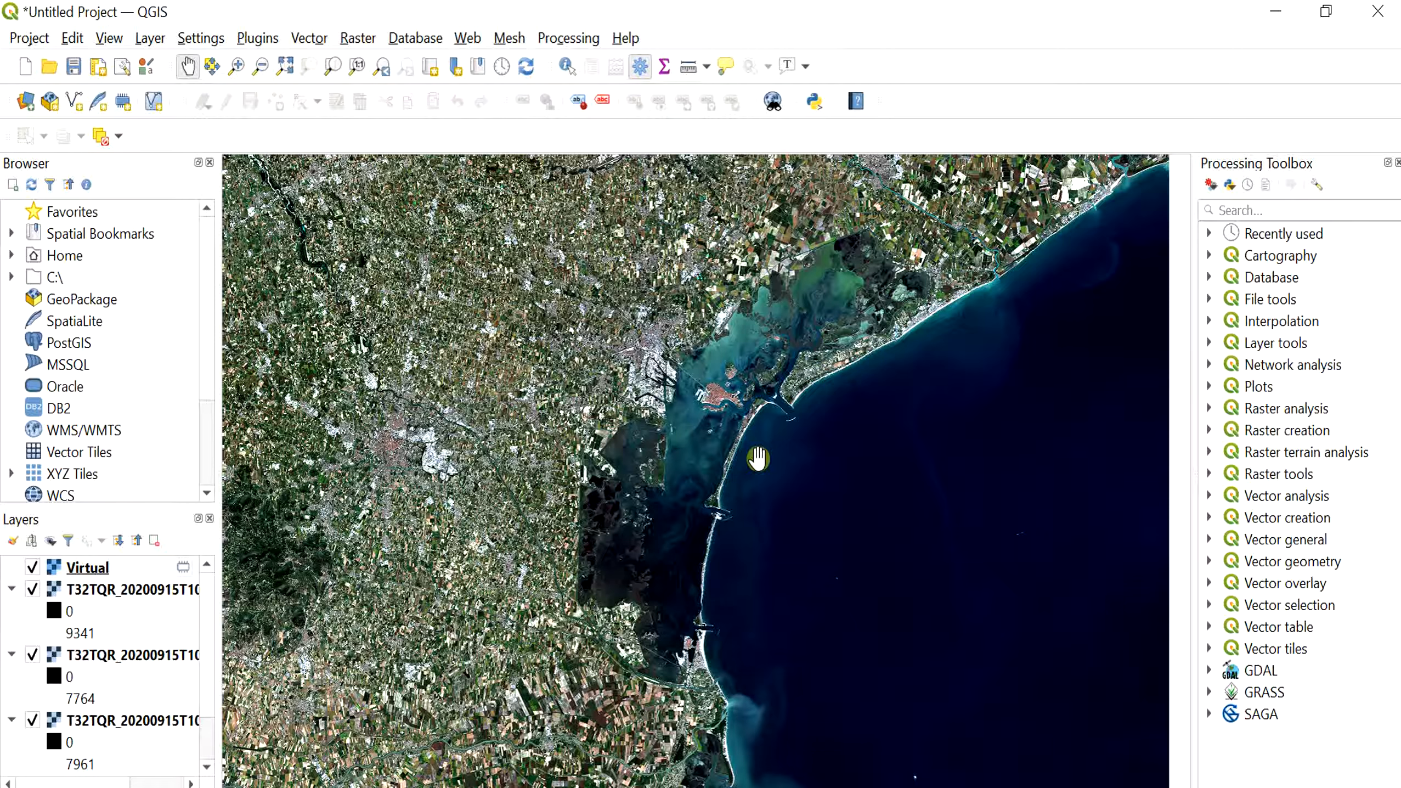
double_click(86, 568)
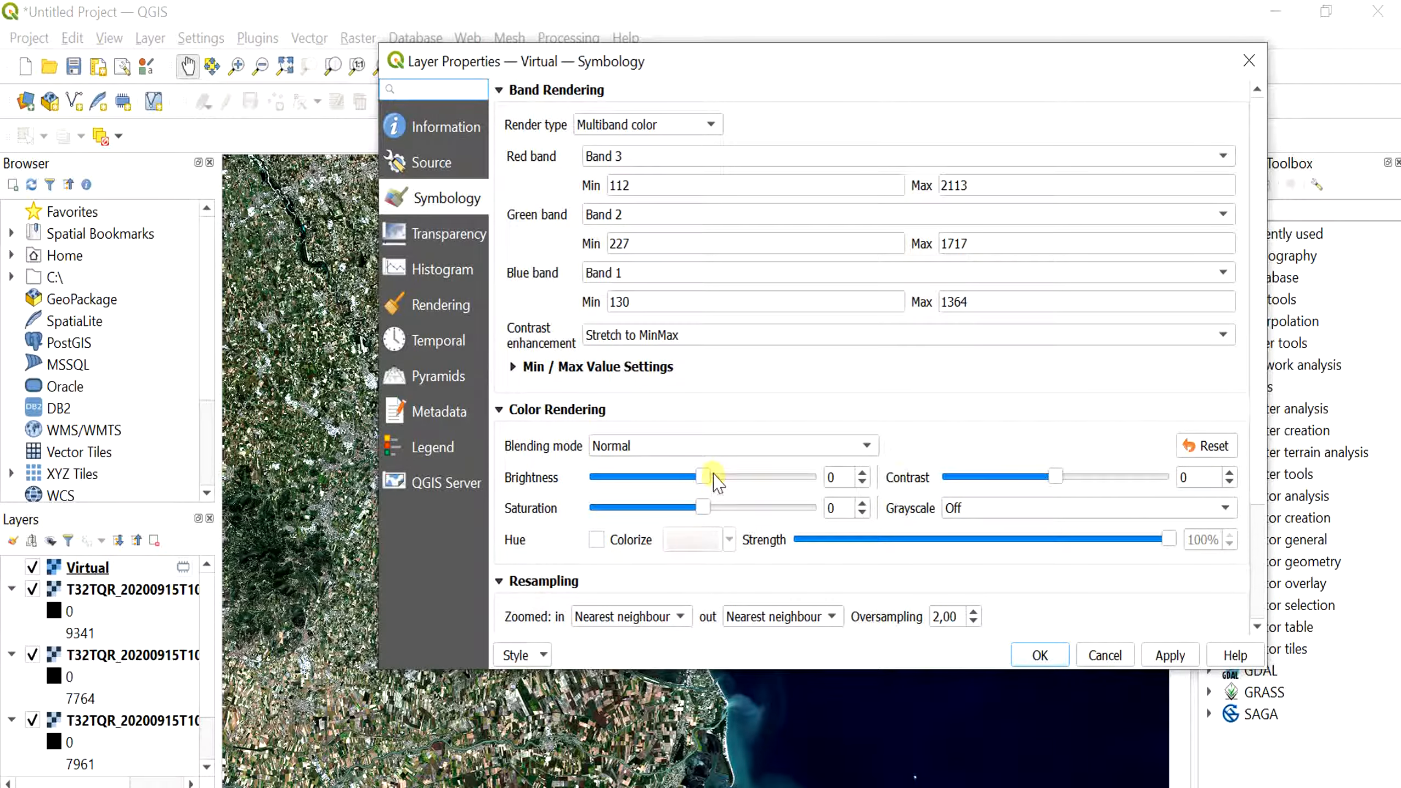
drag(714, 474, 729, 479)
click(1170, 655)
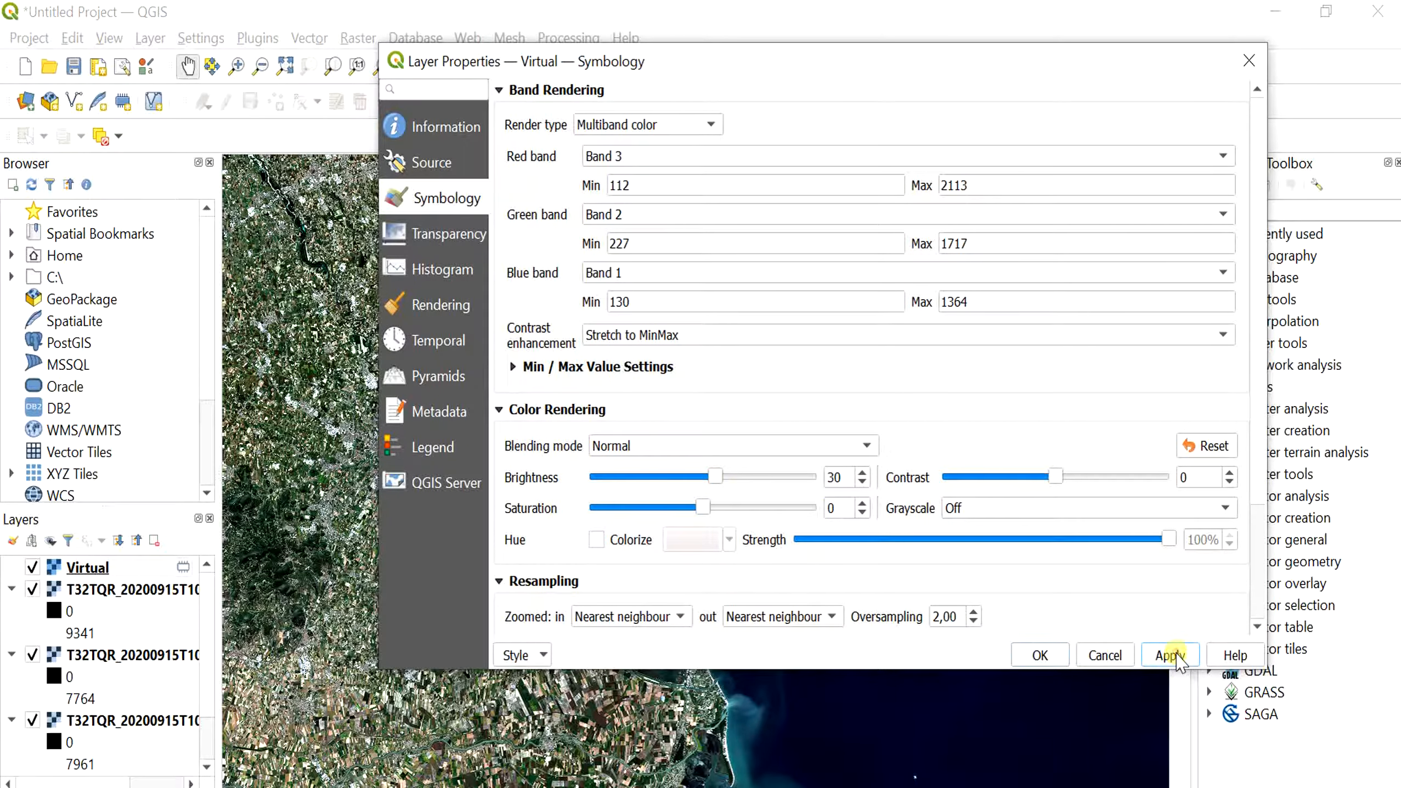
click(1040, 655)
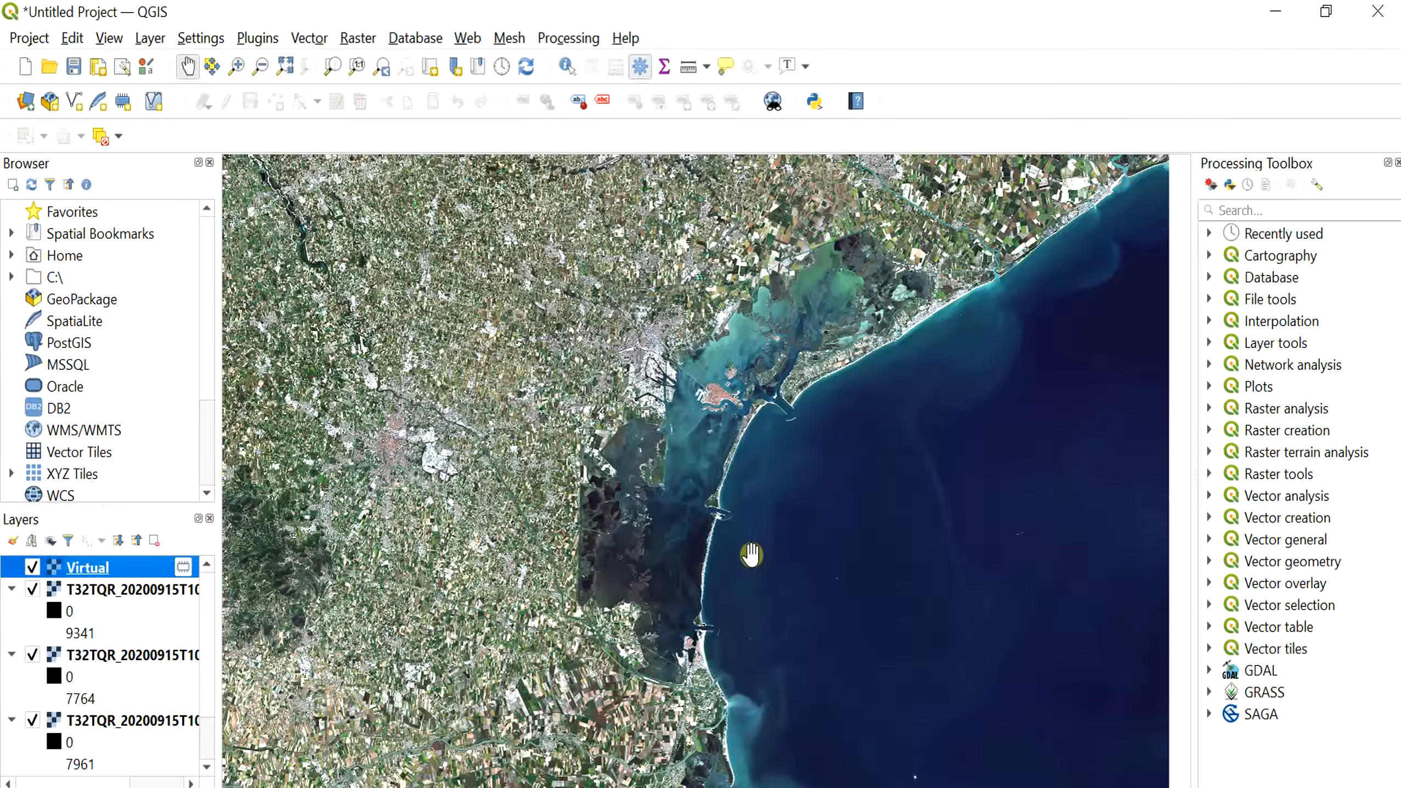
Clip the Virtual raster to a drawn extent around the Venice lagoon, about 737913 to 791528 east and 5006456 to 5056889 north
drag(774, 432, 767, 491)
scroll(709, 483, down, 2)
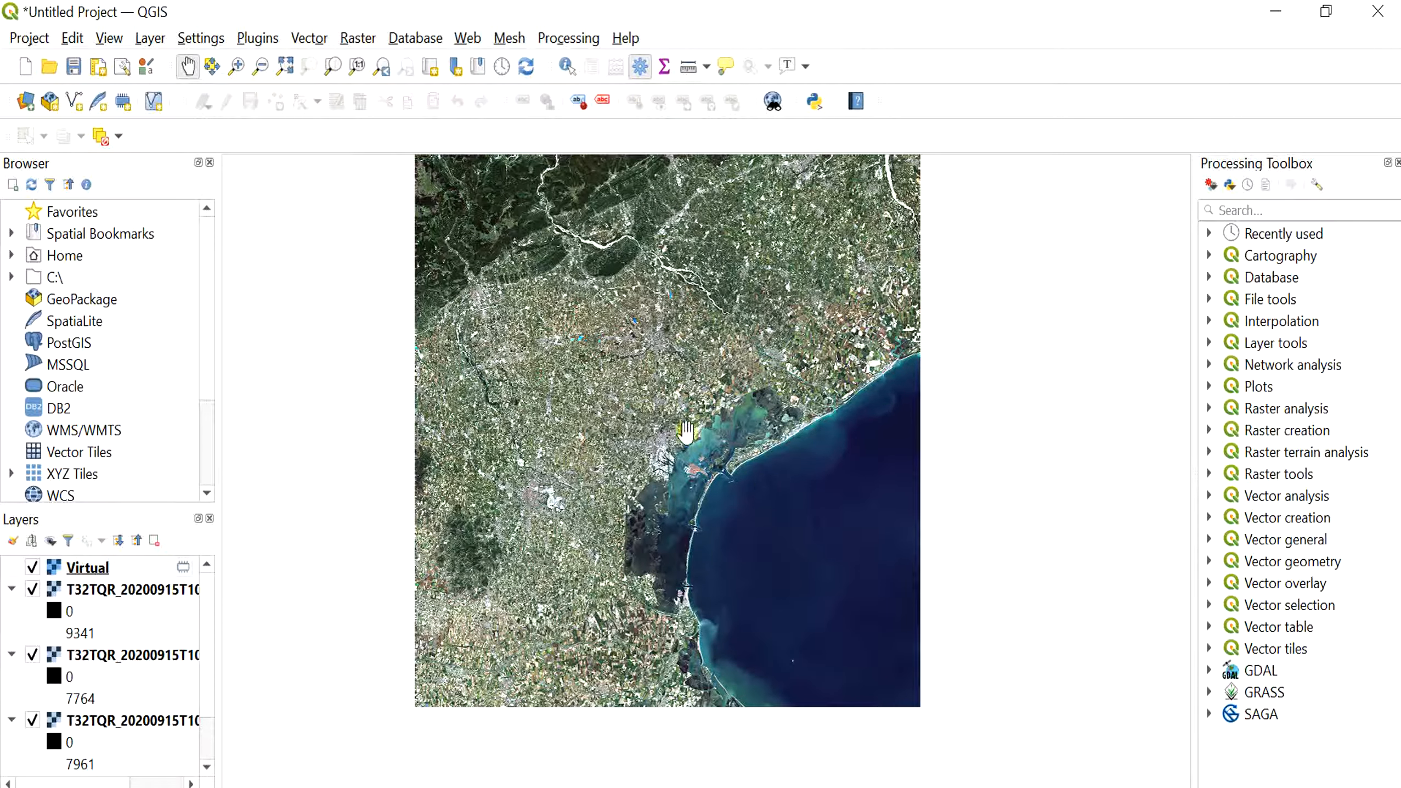
click(360, 38)
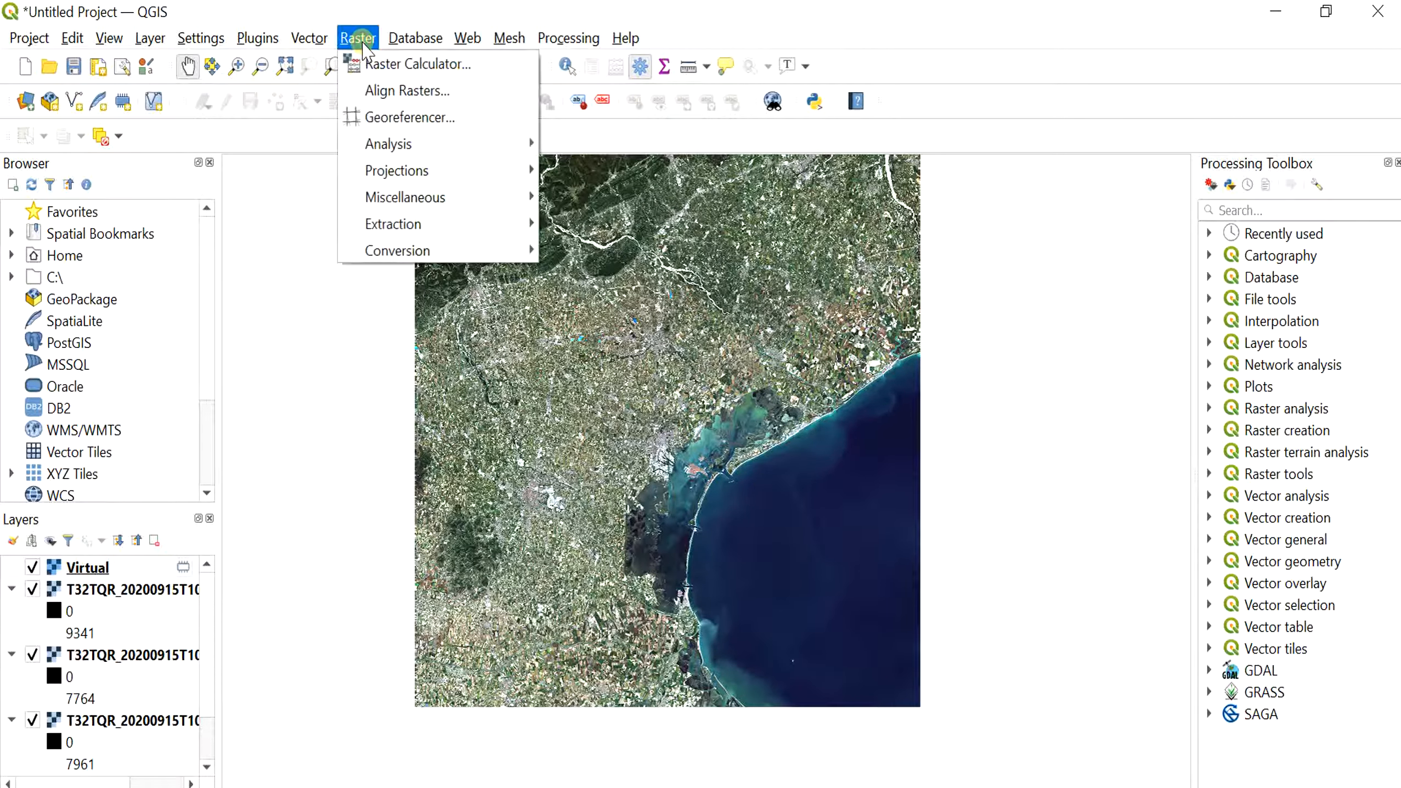
mouse_move(400, 226)
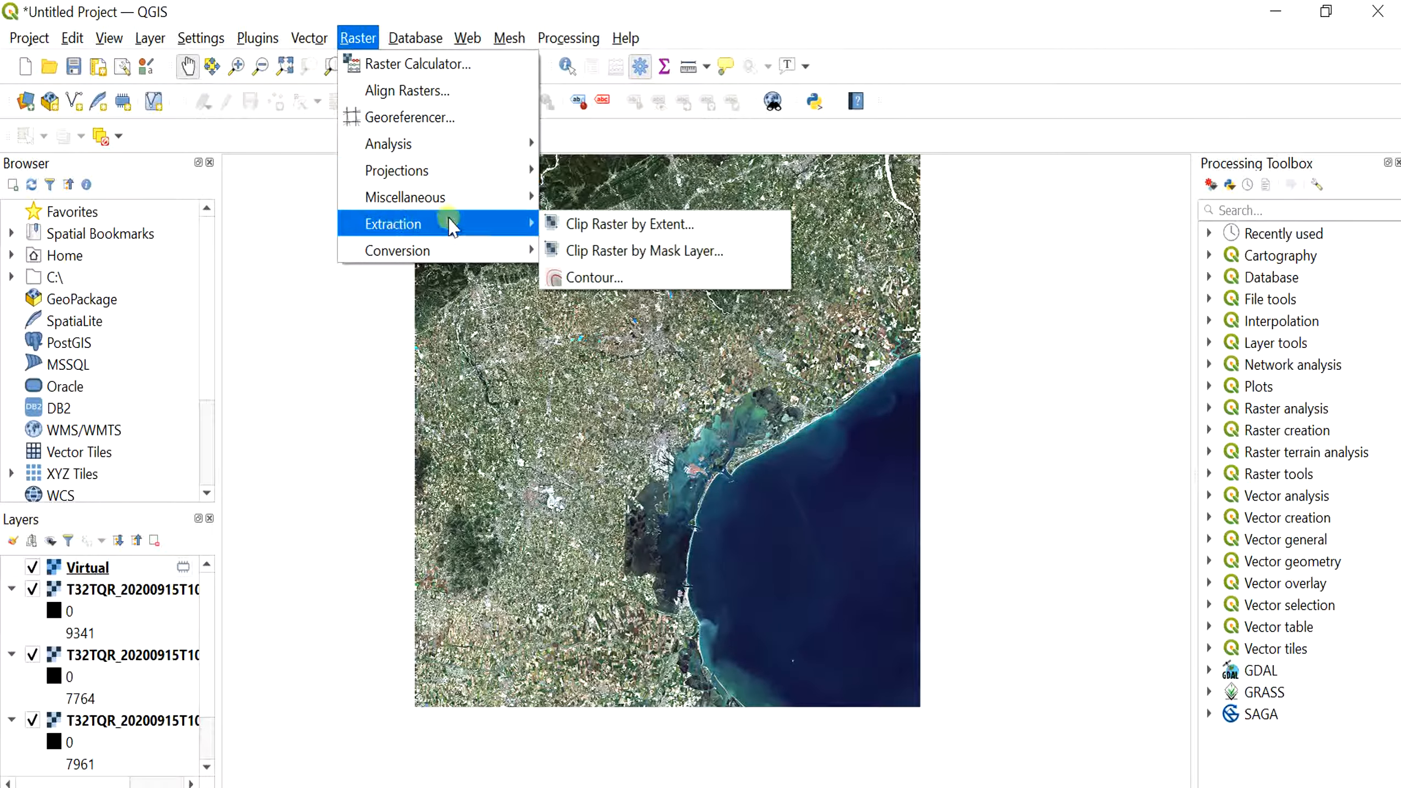
click(677, 232)
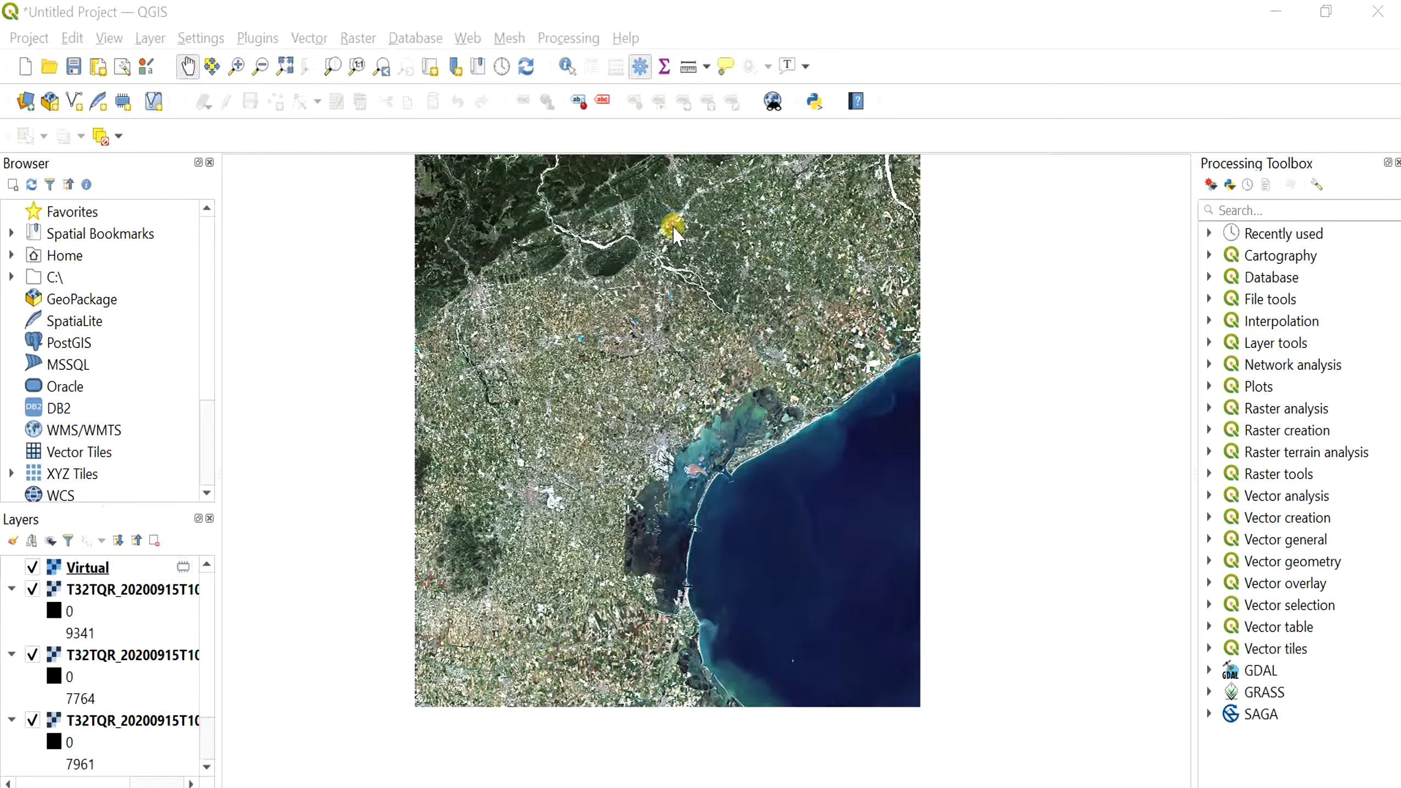
click(597, 397)
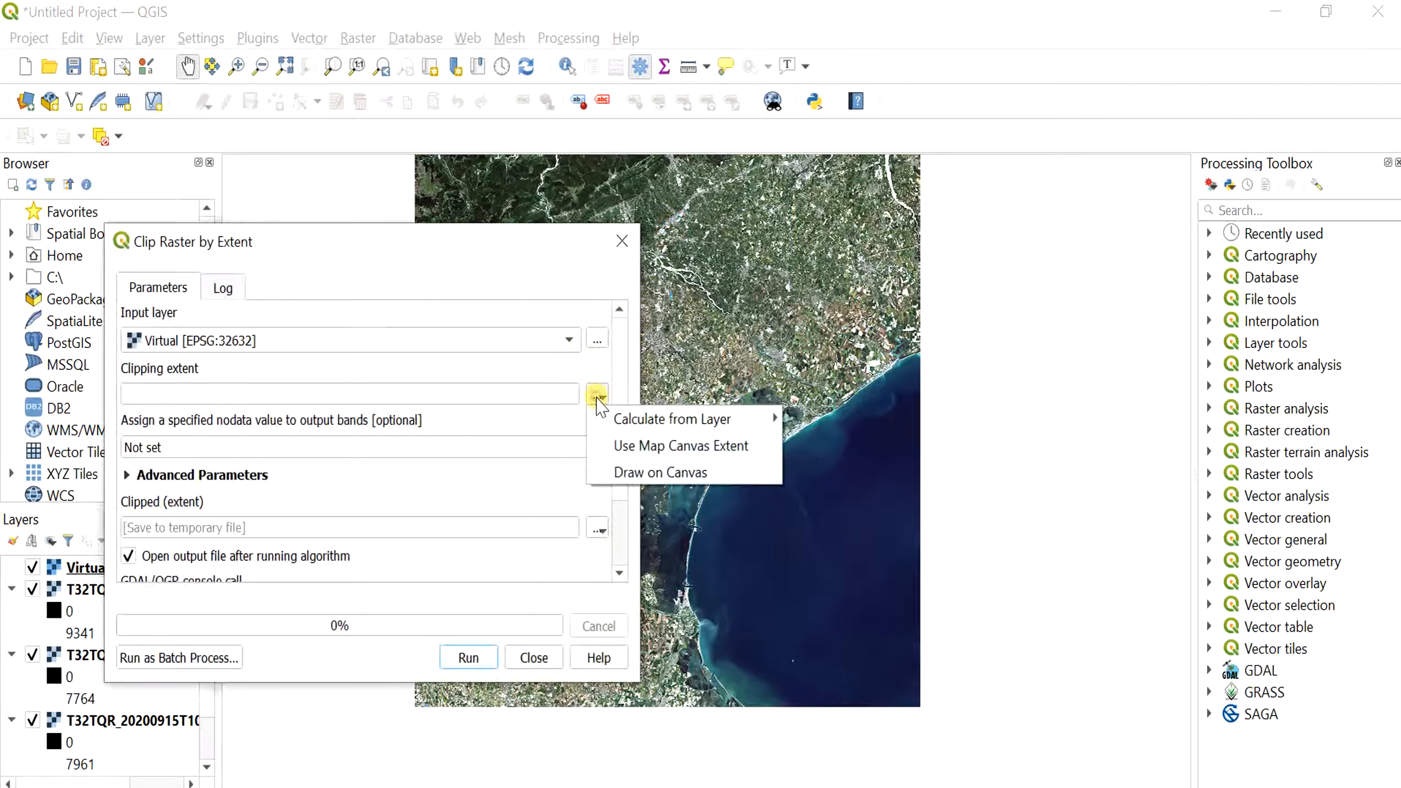
click(641, 470)
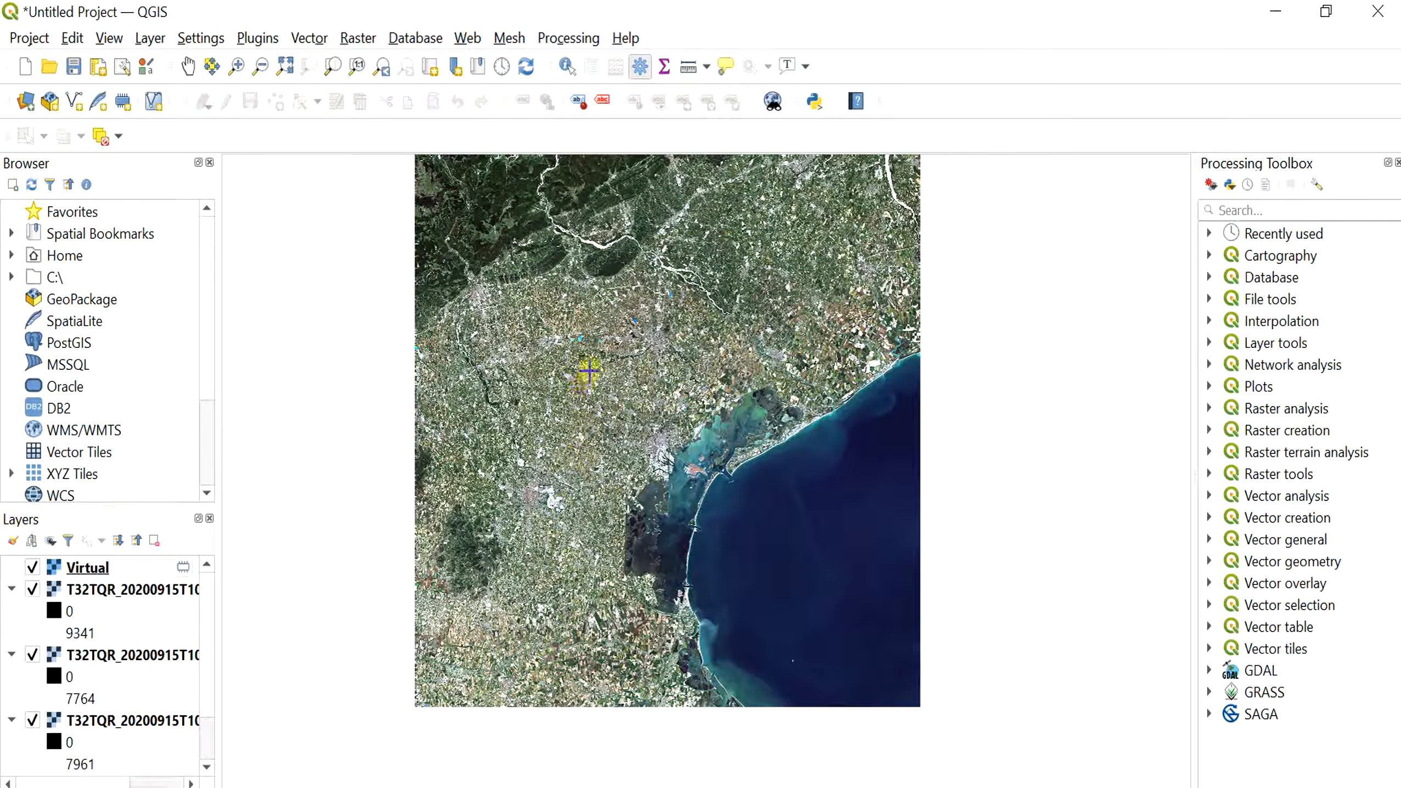
drag(589, 365, 835, 624)
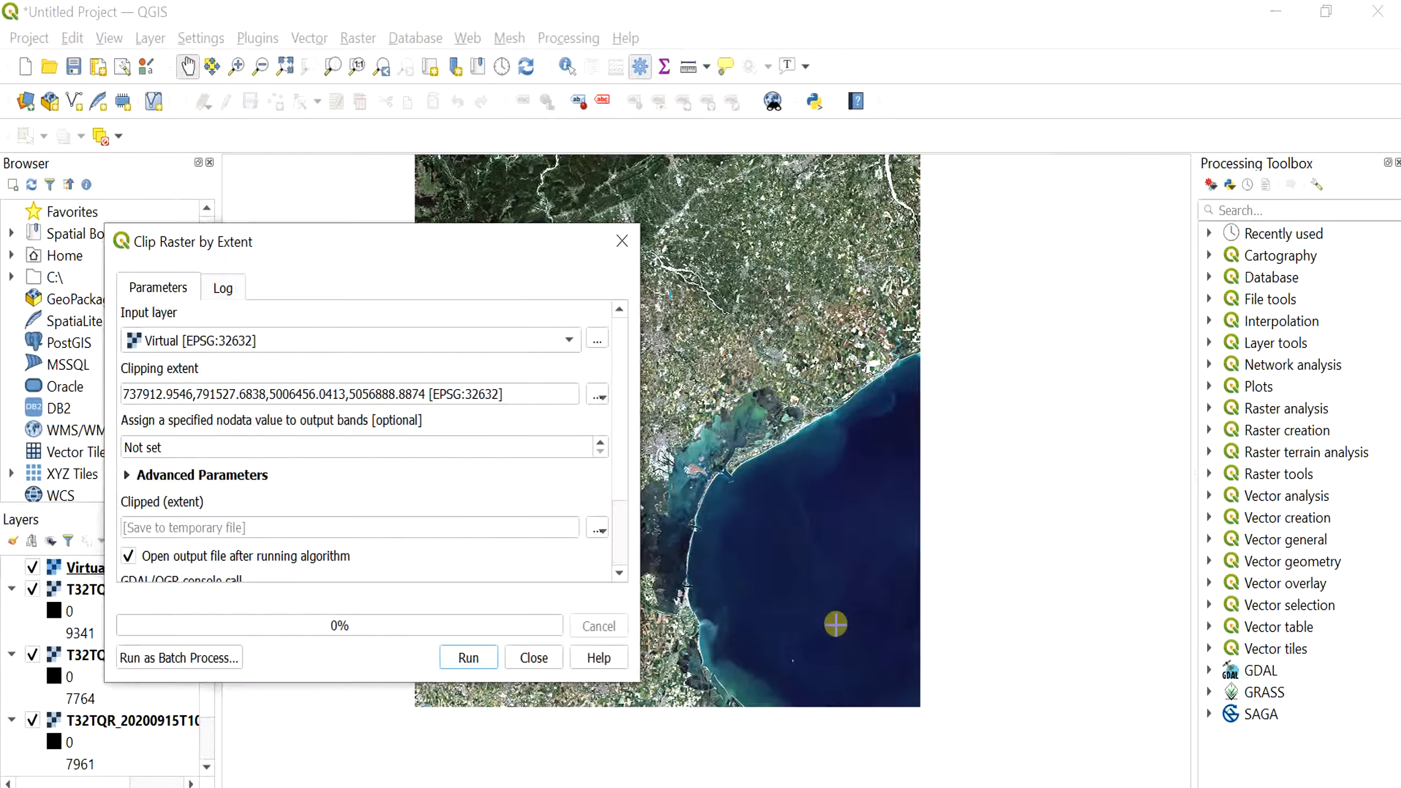
click(469, 658)
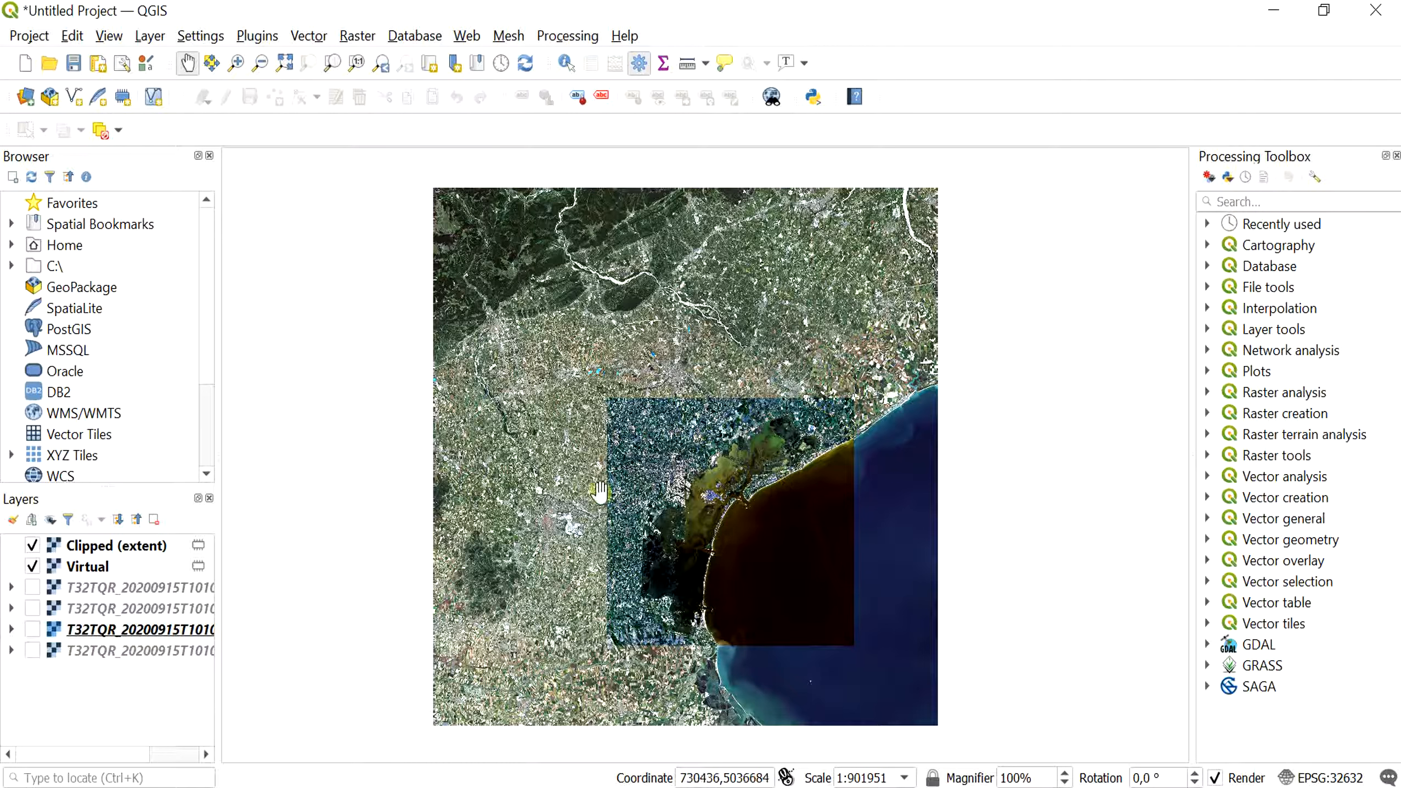
Hide the Virtual layer to show only the clipped Venice raster
click(31, 566)
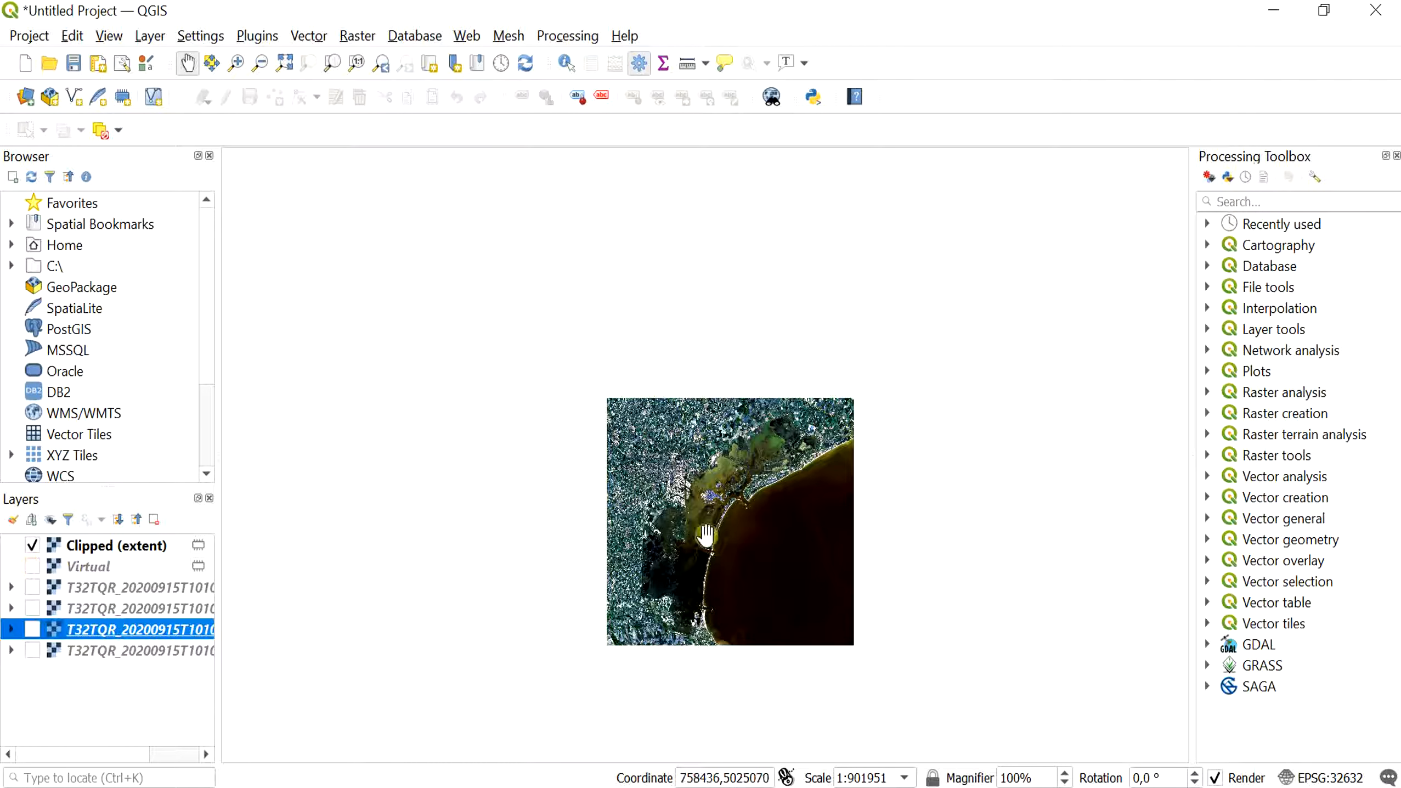
scroll(745, 537, up, 1)
drag(766, 552, 753, 501)
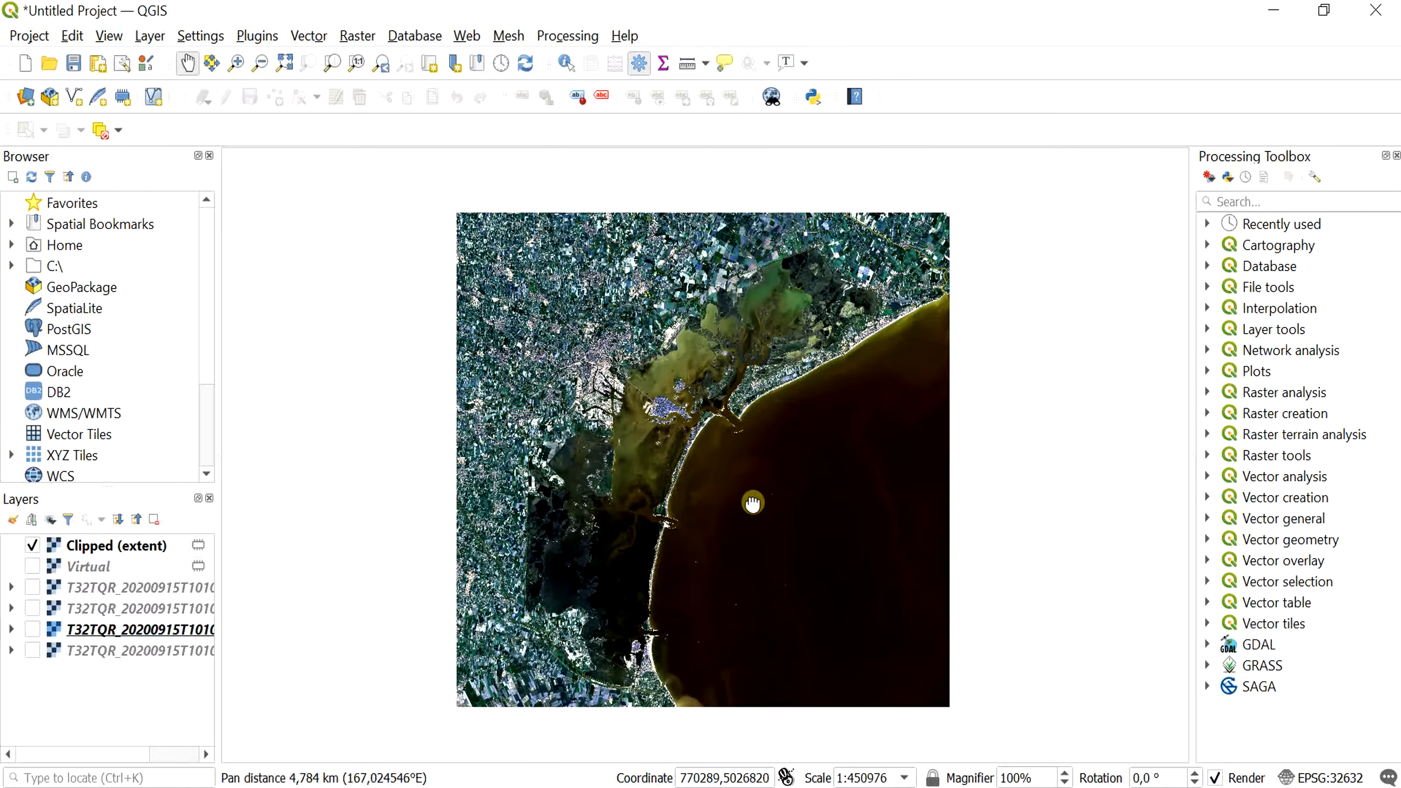
Set the Clipped (extent) layer's red band to Band 3 and its blue band to Band 1
double_click(99, 549)
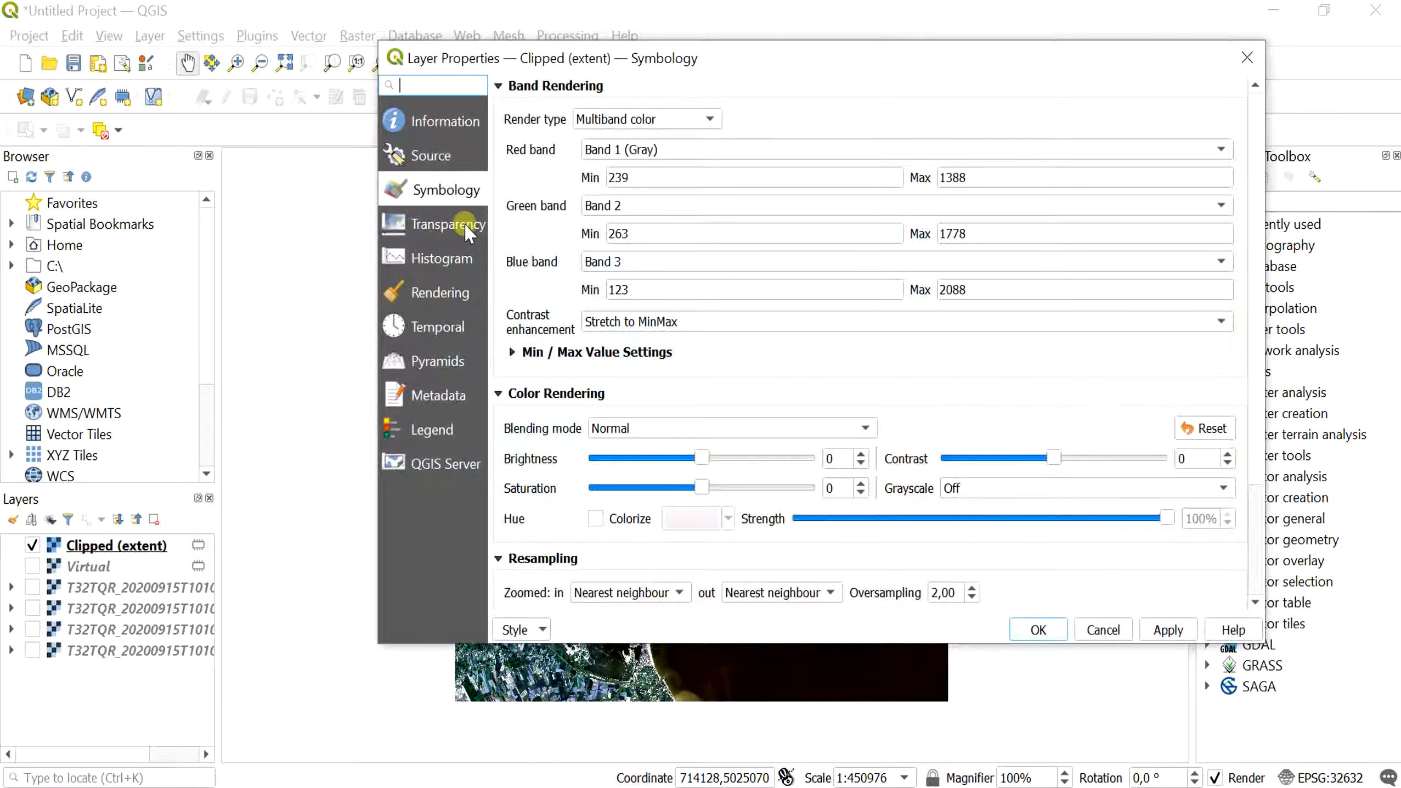
click(673, 151)
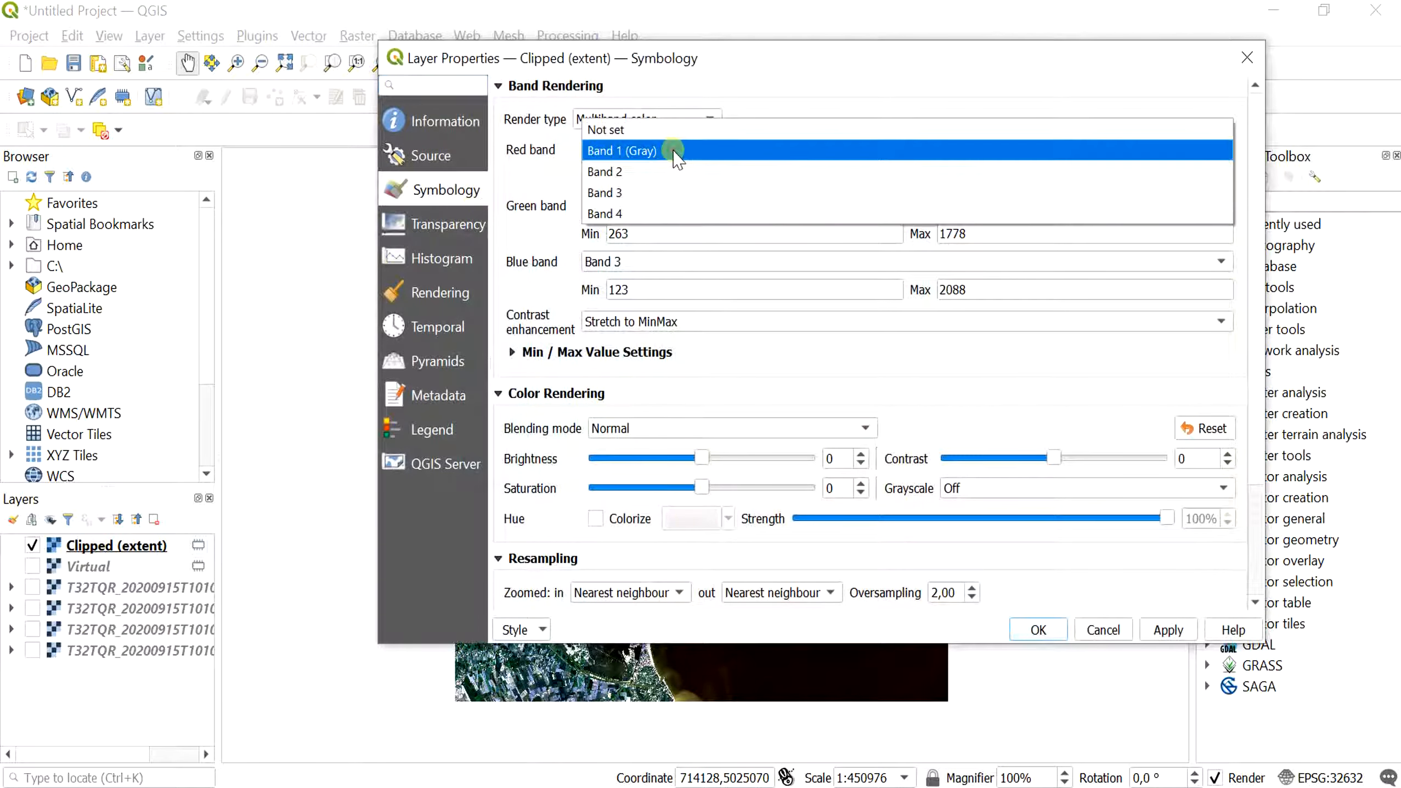
click(648, 193)
click(648, 207)
click(648, 208)
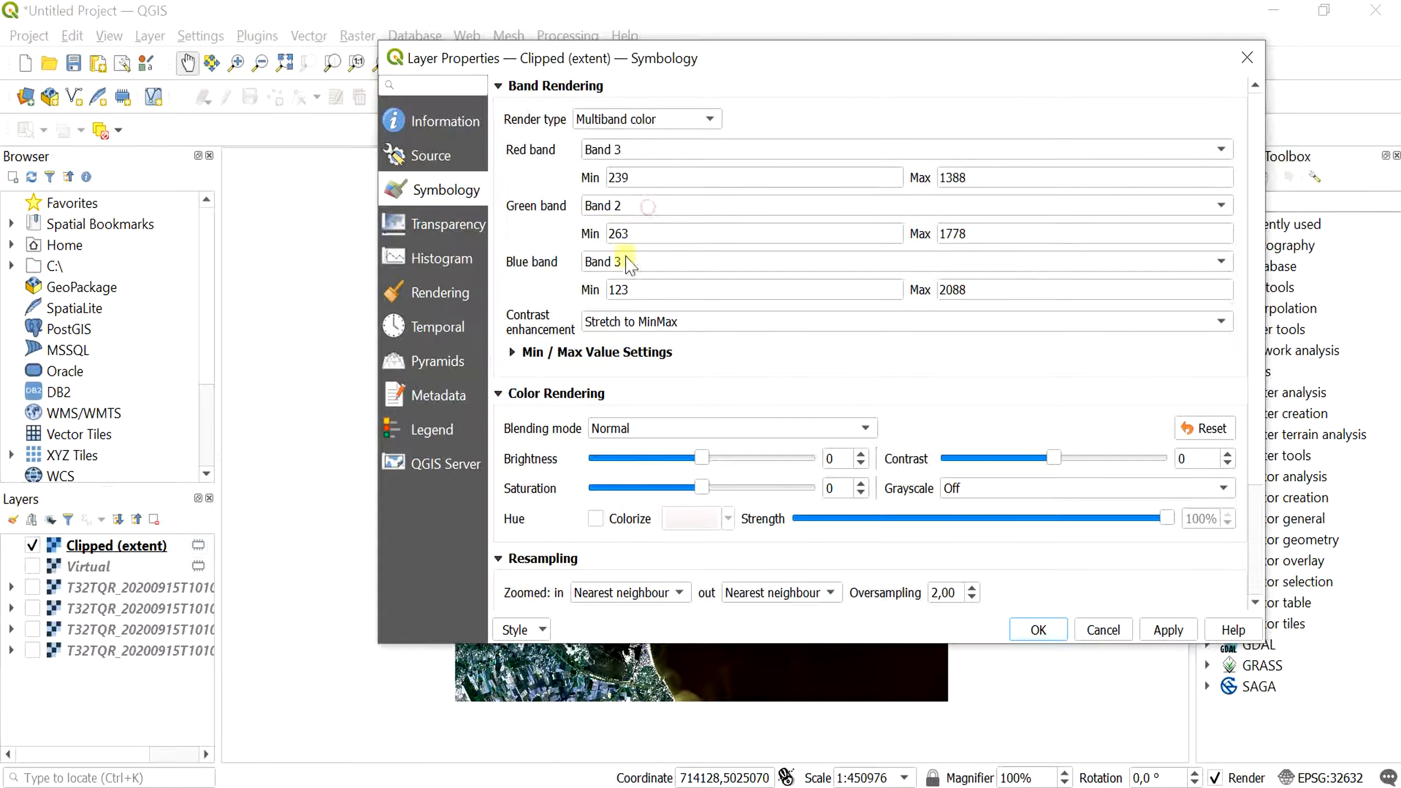
click(623, 262)
click(632, 223)
Set the Clipped (extent) layer's brightness to 20 and apply the symbology
click(720, 457)
click(720, 456)
click(1169, 630)
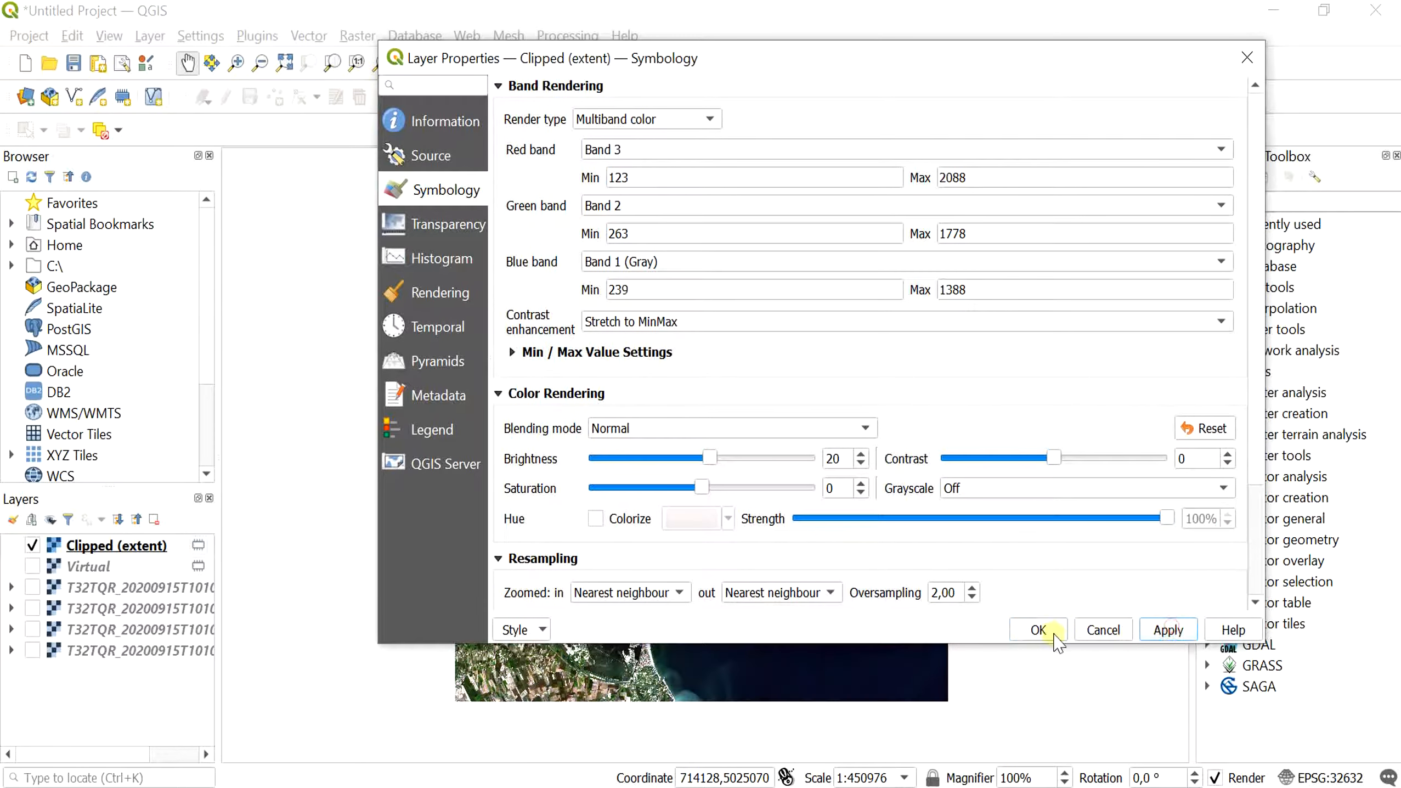
click(1036, 629)
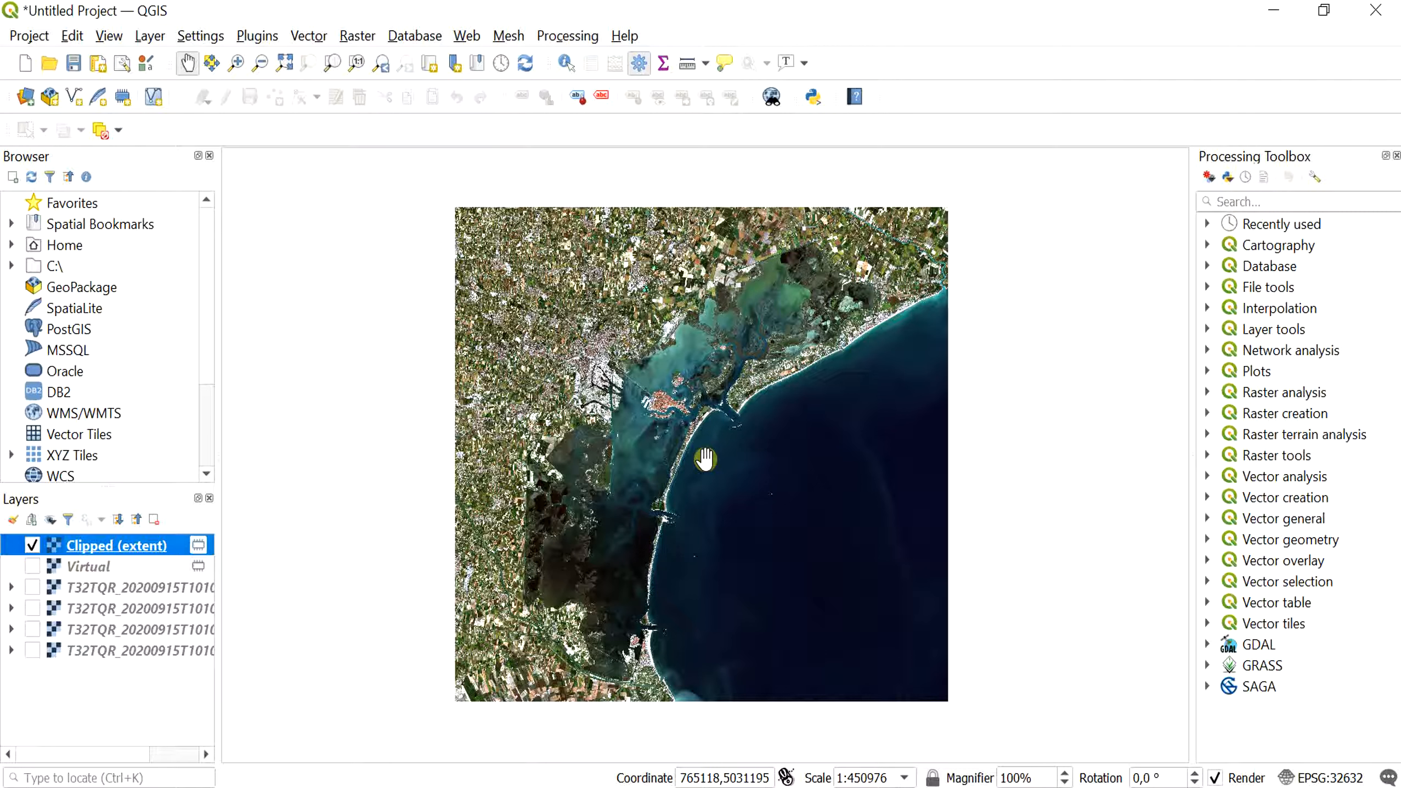
Set up an export of the Clipped (extent) layer as a rendered image, keeping the GeoTIFF format
right_click(123, 552)
mouse_move(212, 483)
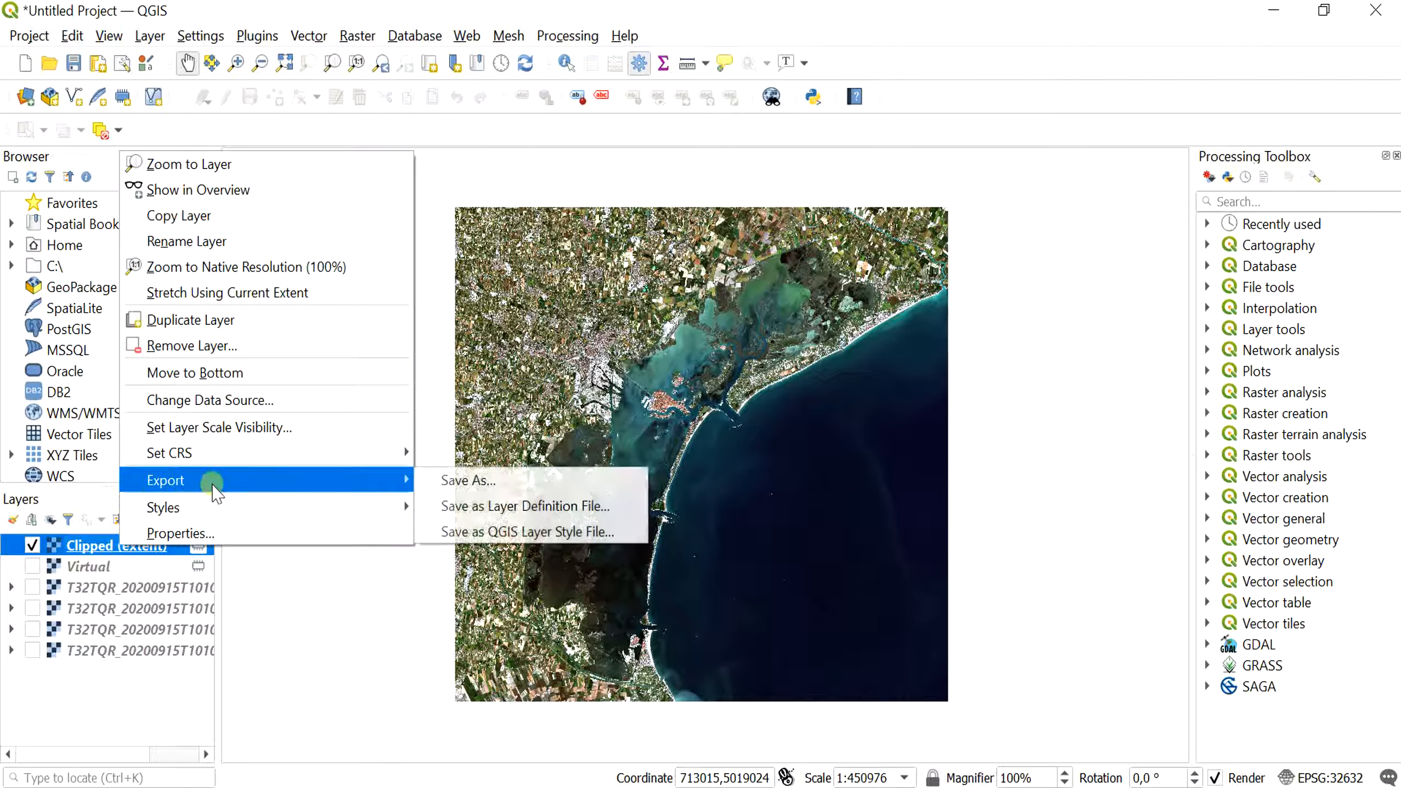
click(474, 481)
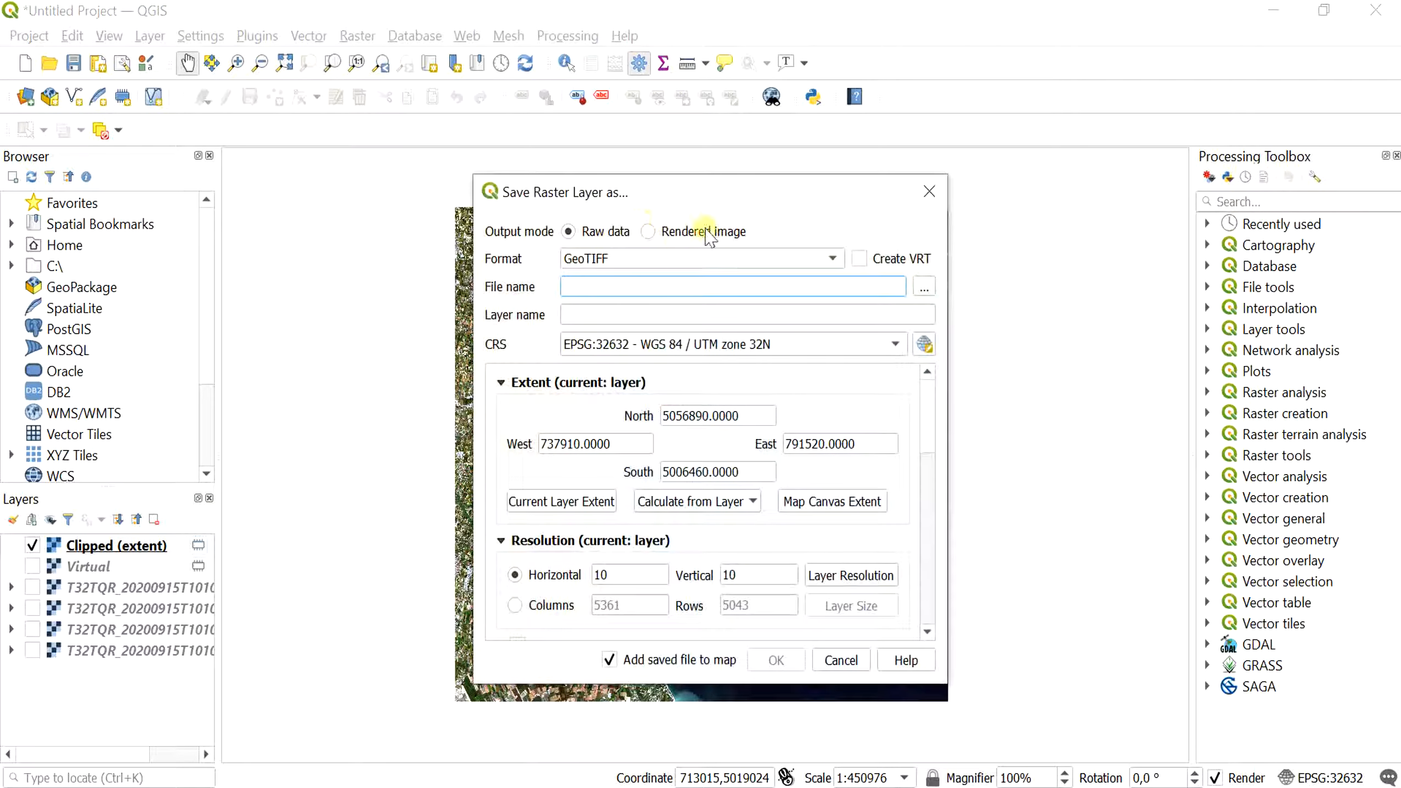
click(649, 232)
click(627, 263)
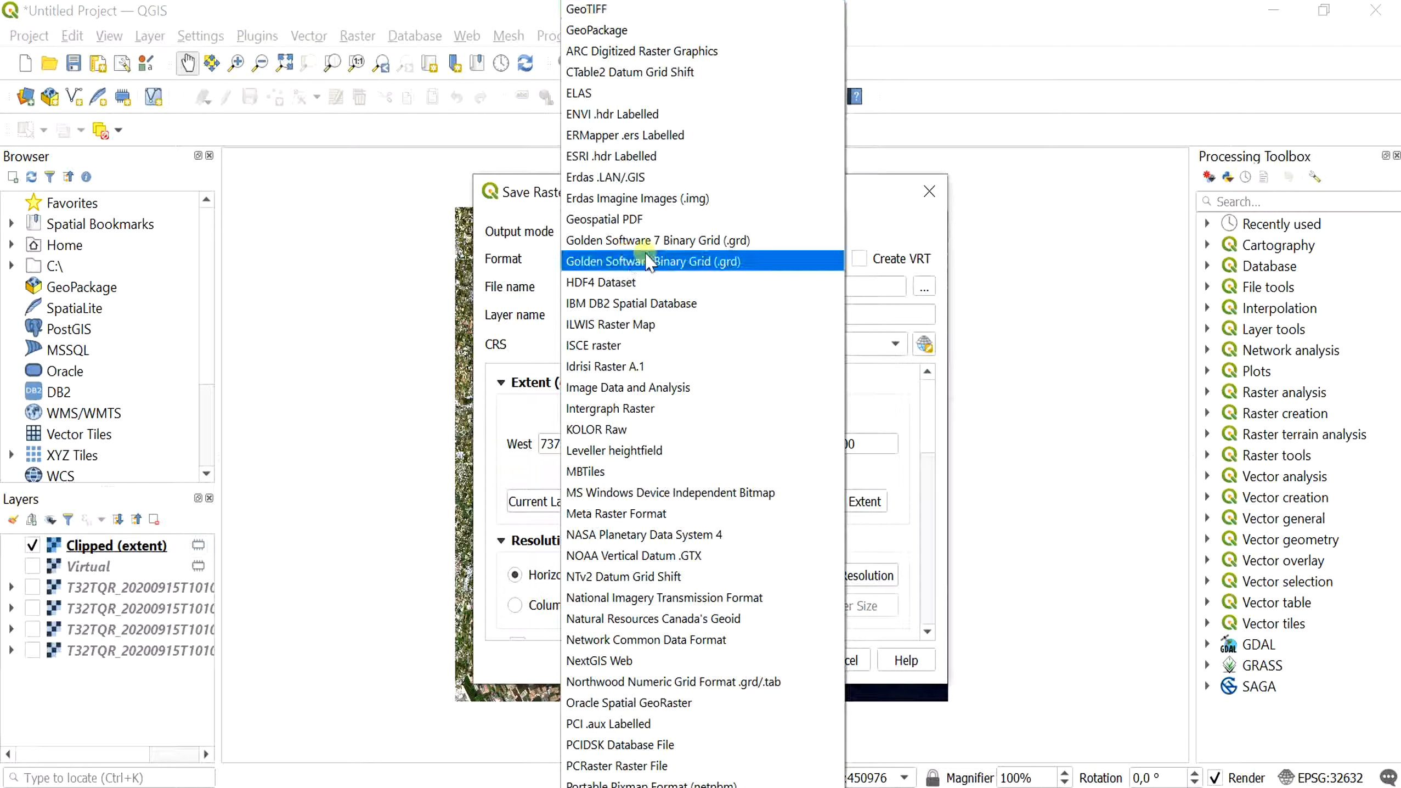
click(877, 229)
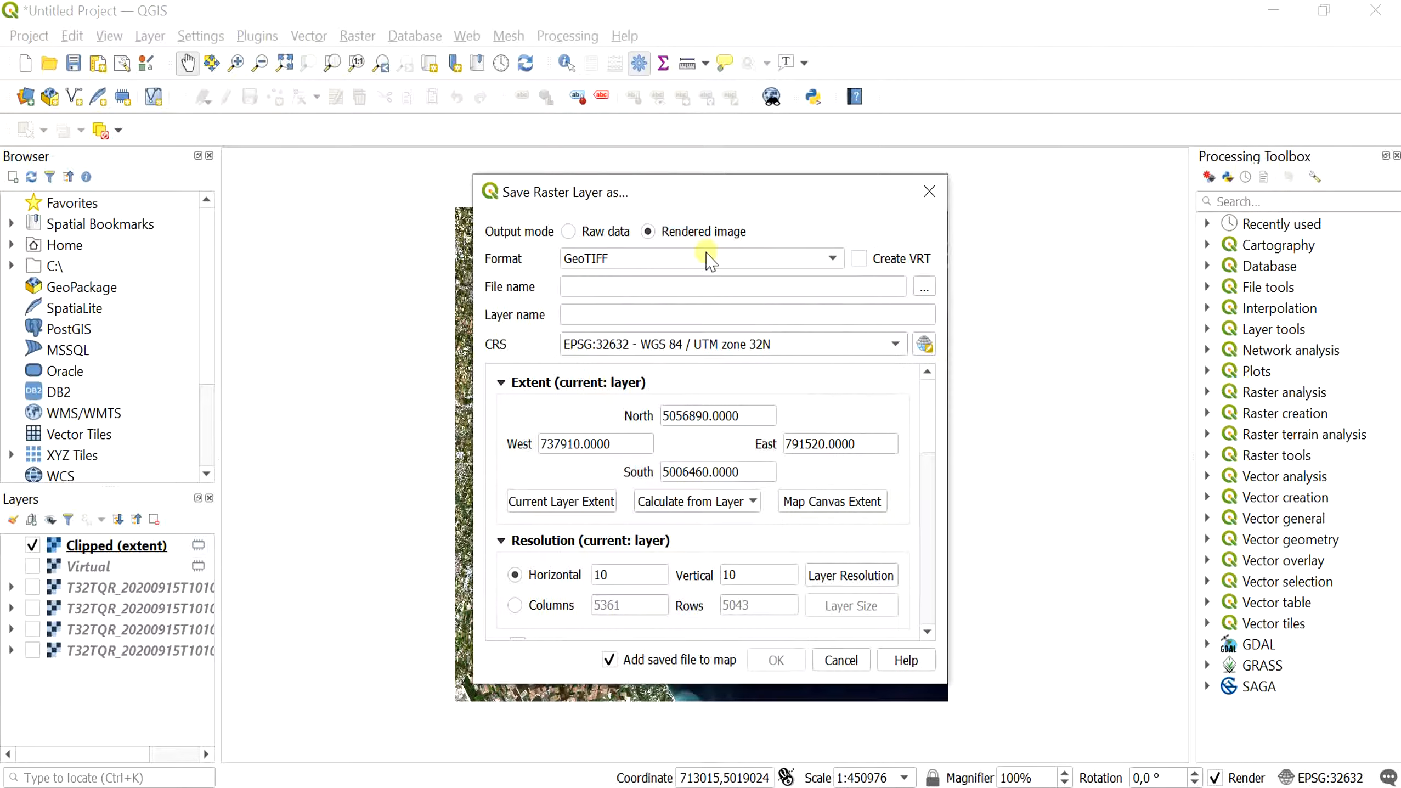
Save the export to the desktop as venice_S2.tif without adding the saved file to the map
click(922, 282)
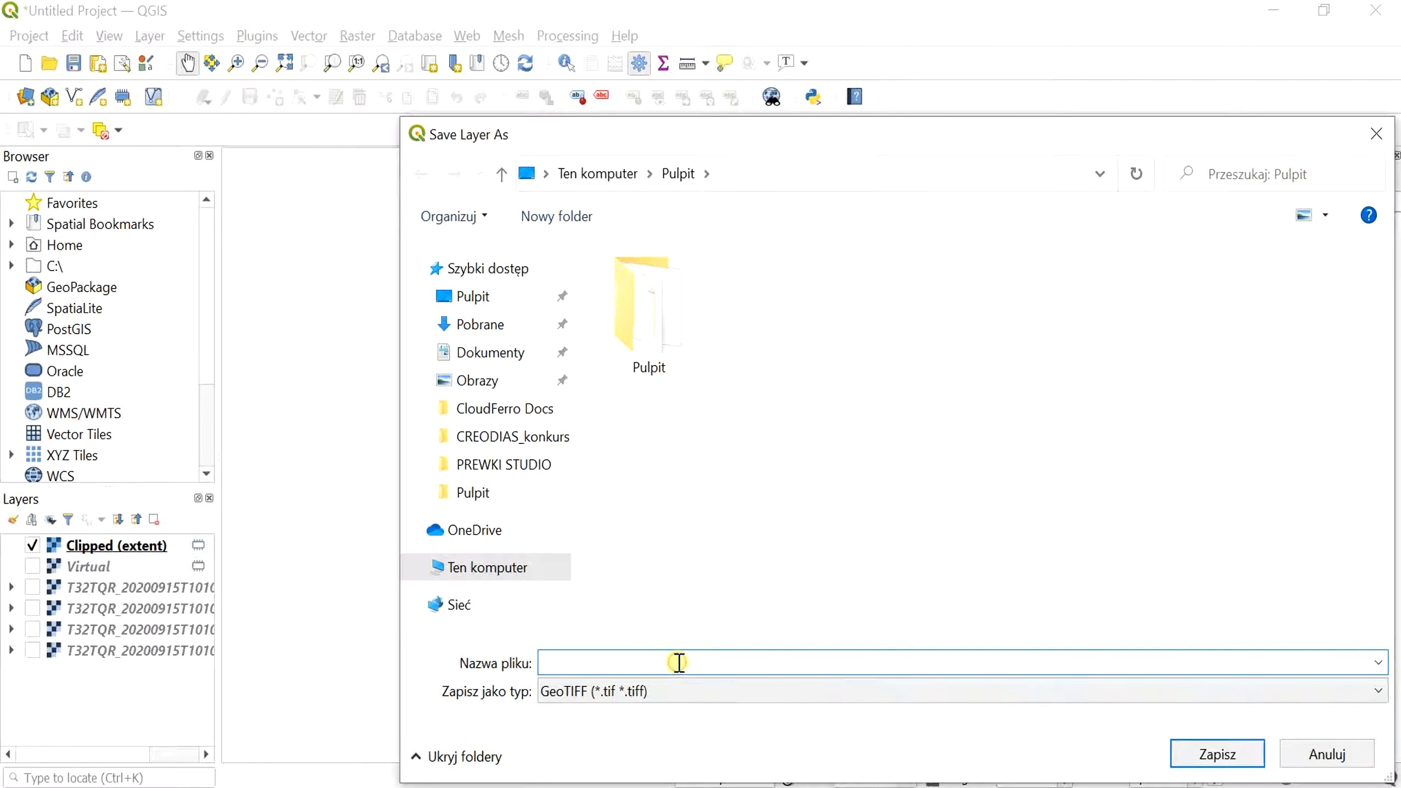
text(venice_S2)
click(1225, 754)
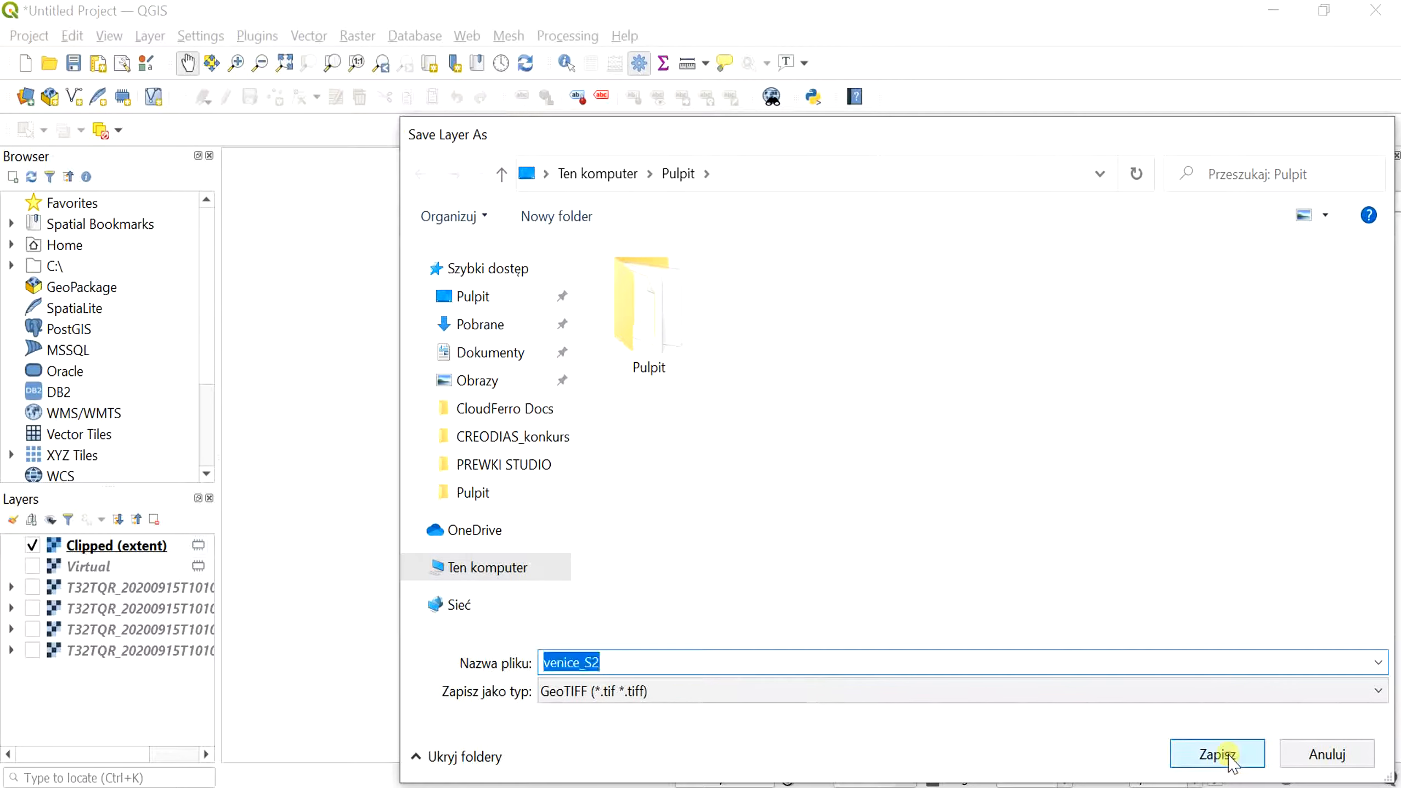
click(728, 660)
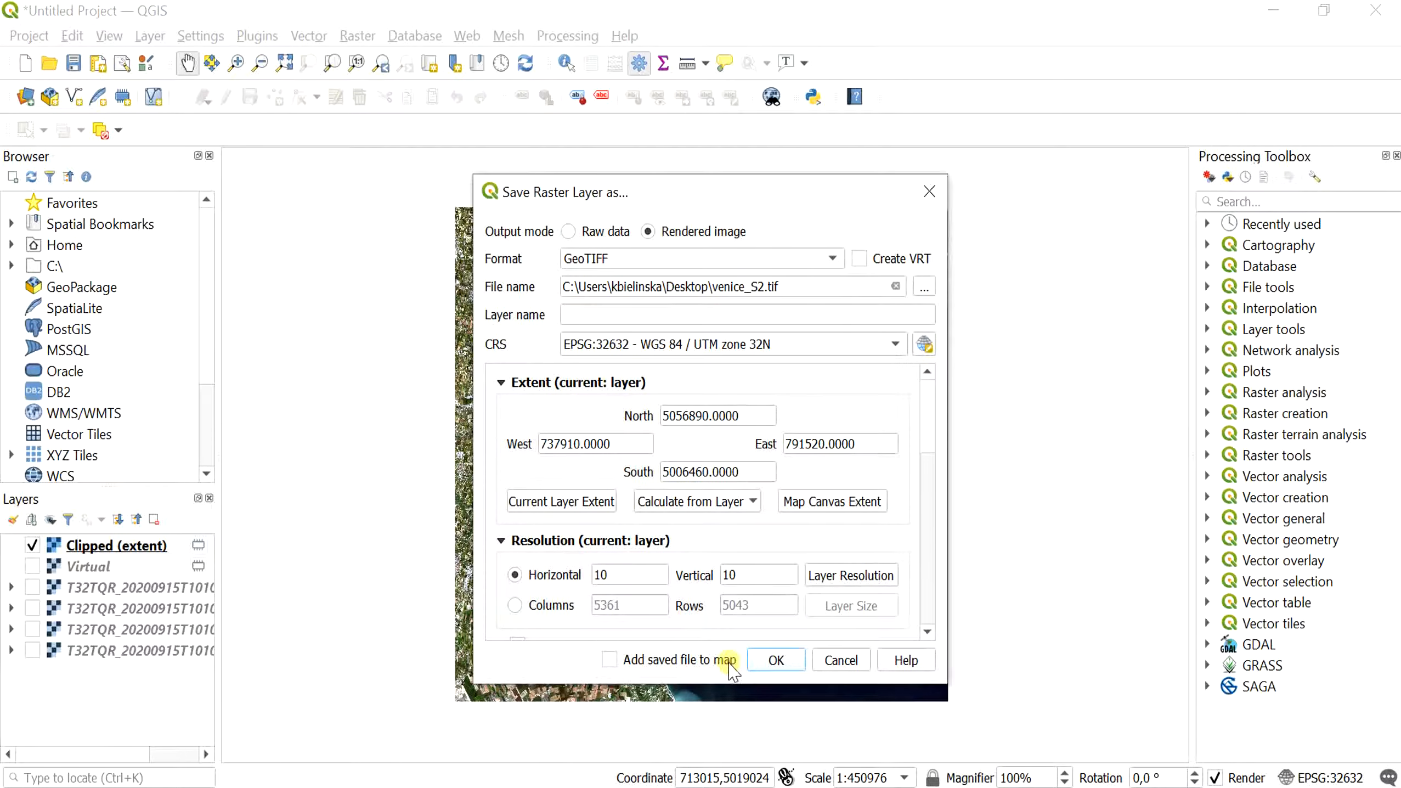
click(784, 660)
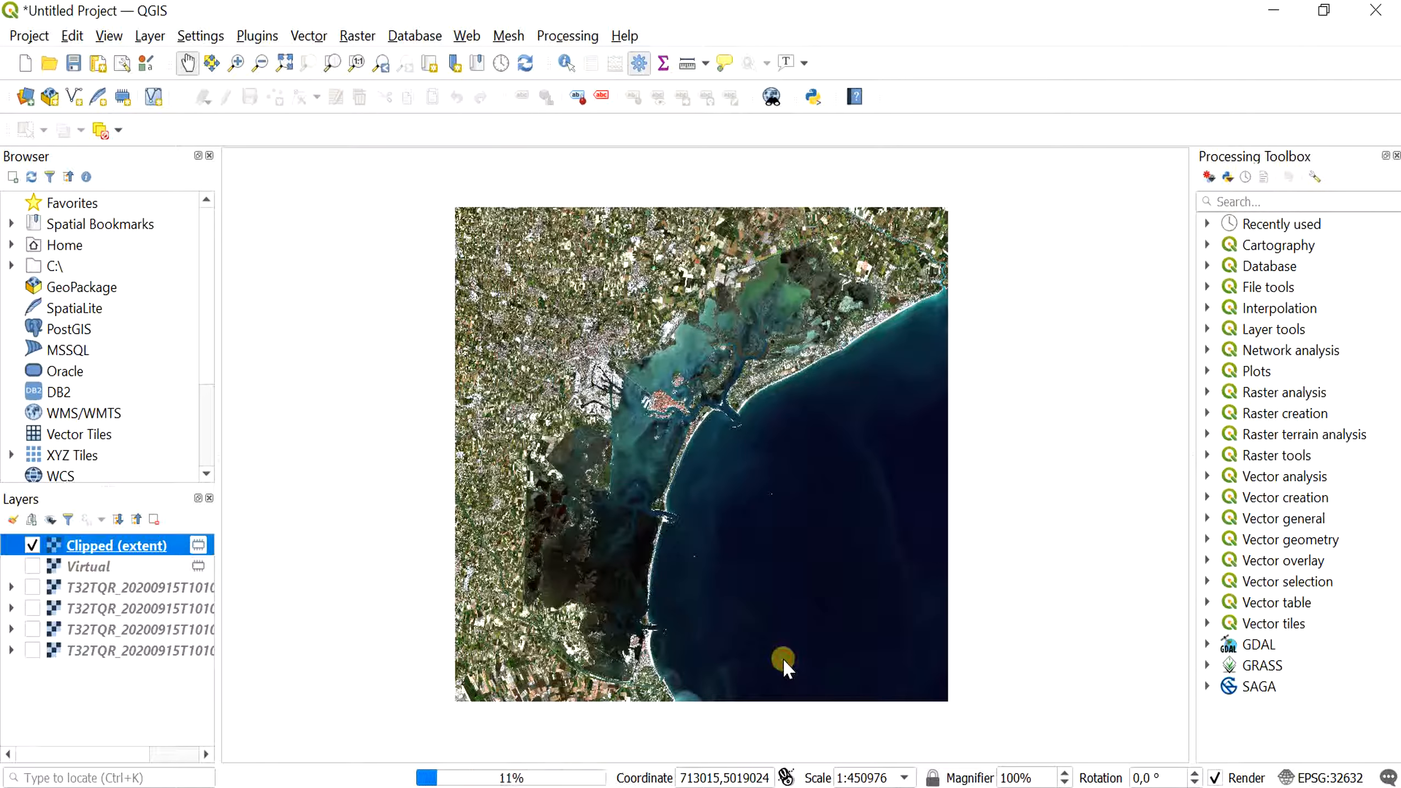